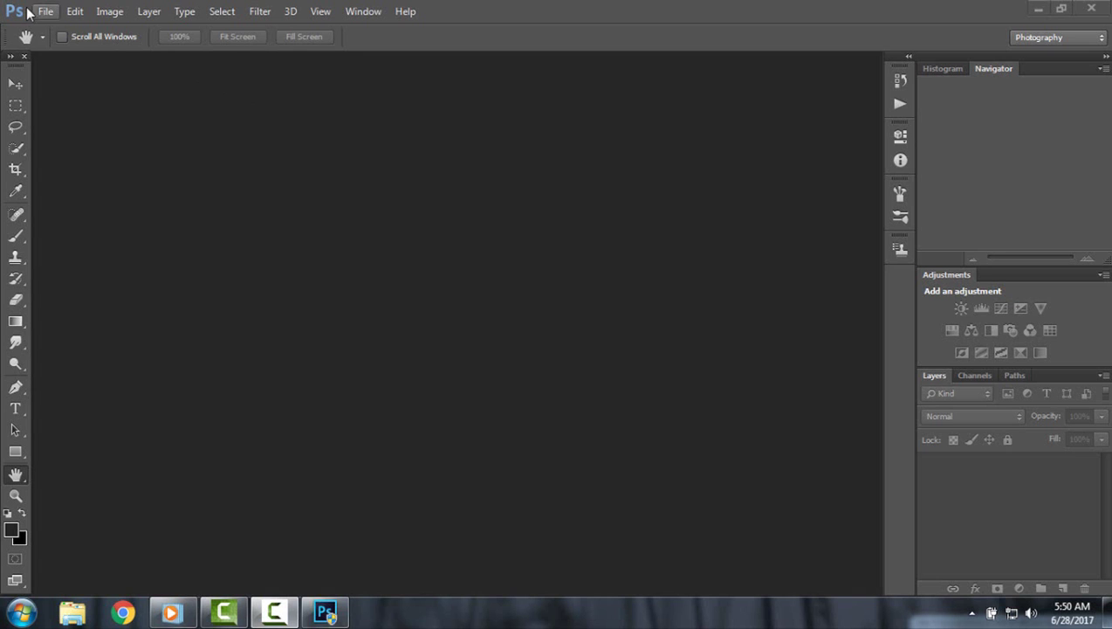
Open the photo IMG_0732.JPG from the Downloads folder.
{"action": "left_click", "coordinate": [44, 12]}
{"action": "left_click", "coordinate": [69, 47]}
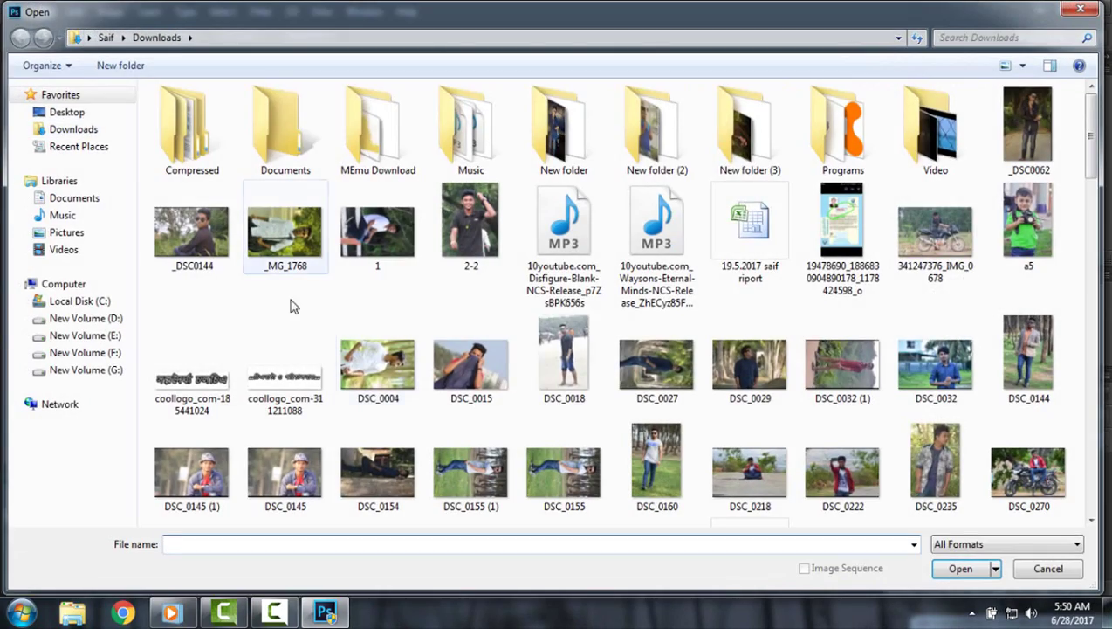
{"action": "left_click_drag", "start_coordinate": [1093, 164], "coordinate": [1096, 244]}
{"action": "left_click", "coordinate": [452, 310]}
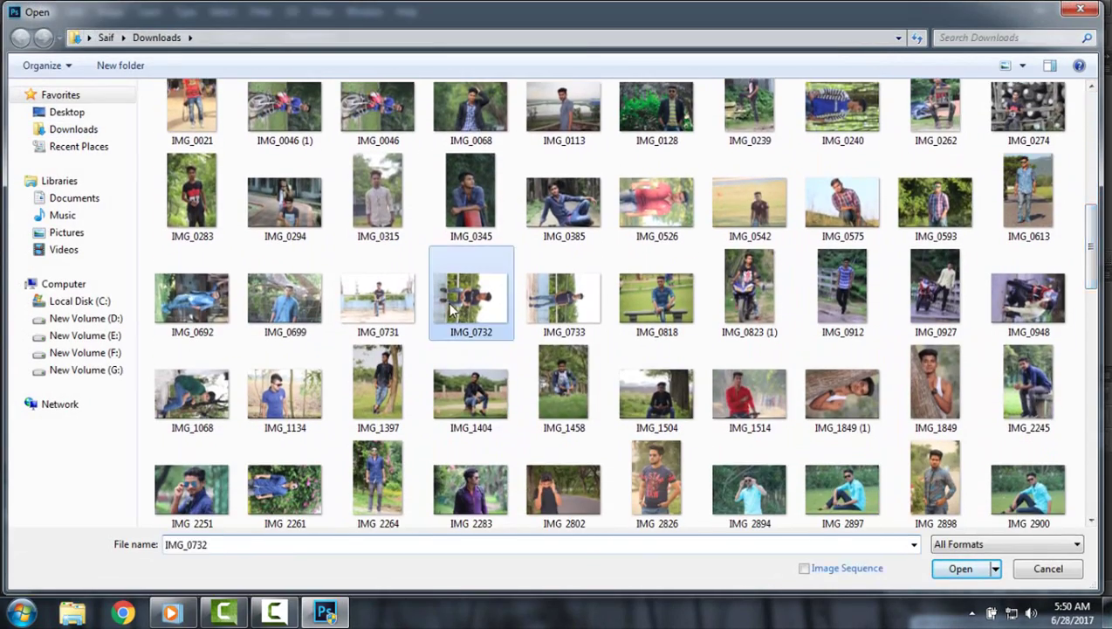
{"action": "double_click", "coordinate": [452, 310]}
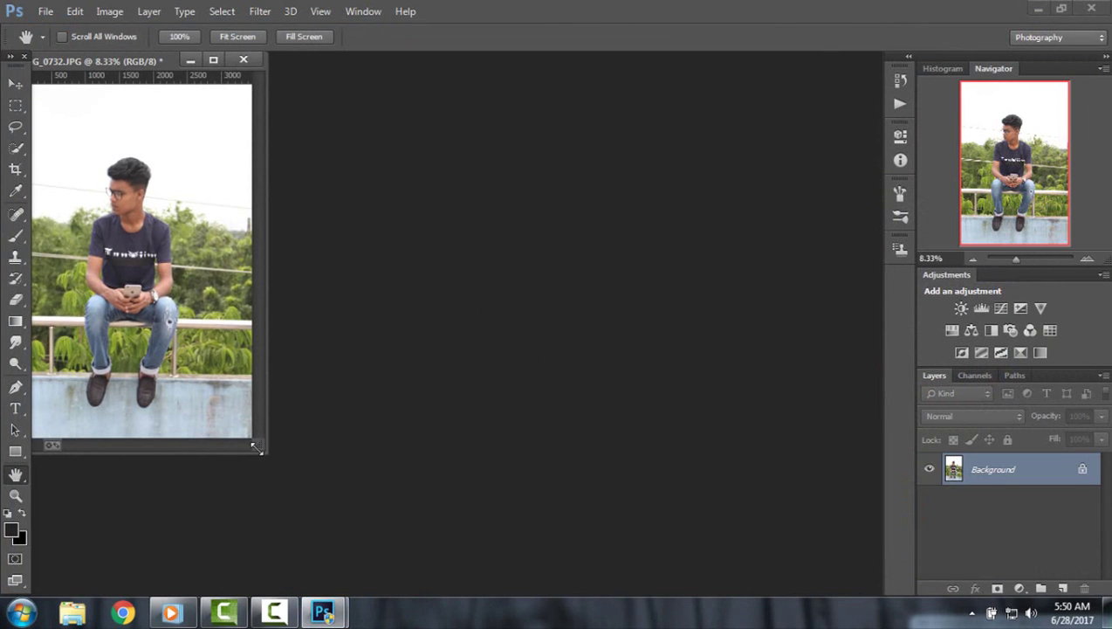
Enlarge the document window and zoom in on the young man's head.
{"action": "mouse_move", "coordinate": [257, 447]}
{"action": "left_mouse_down"}
{"action": "mouse_move", "coordinate": [782, 564]}
{"action": "mouse_move", "coordinate": [862, 594]}
{"action": "left_mouse_up"}
{"action": "left_click_drag", "start_coordinate": [1015, 261], "coordinate": [1025, 260]}
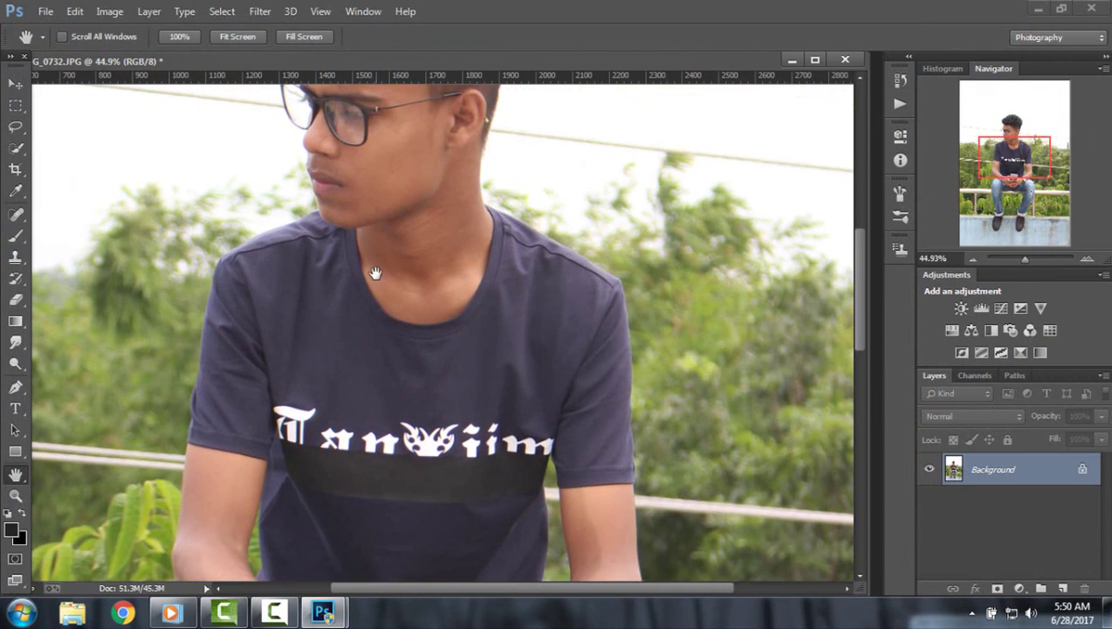
{"action": "left_click_drag", "start_coordinate": [376, 92], "coordinate": [376, 274]}
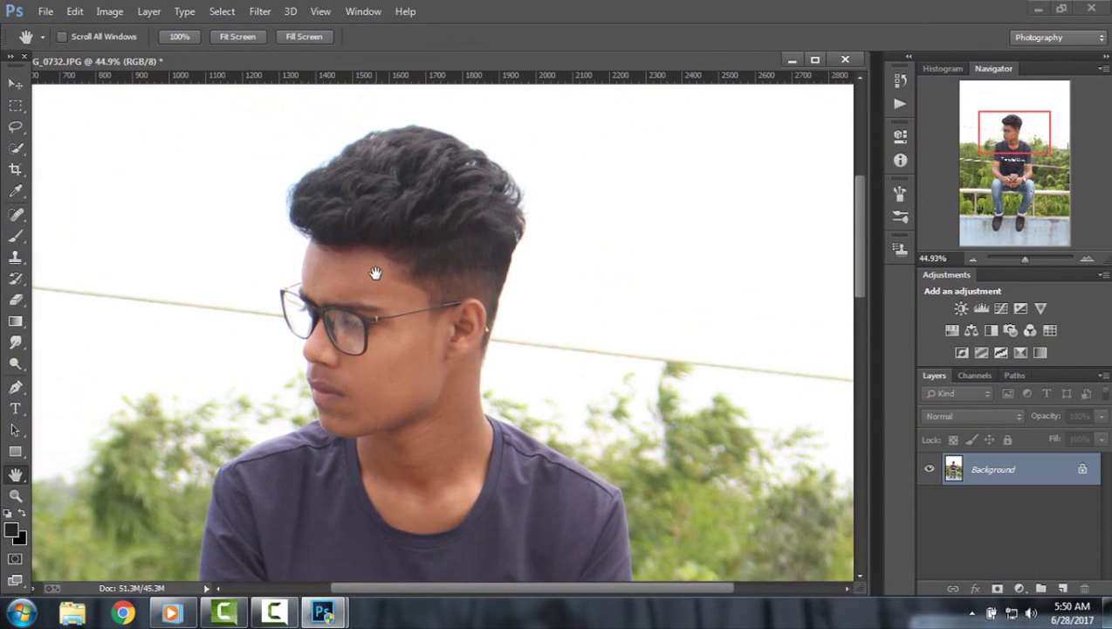
{"action": "left_click", "coordinate": [15, 148]}
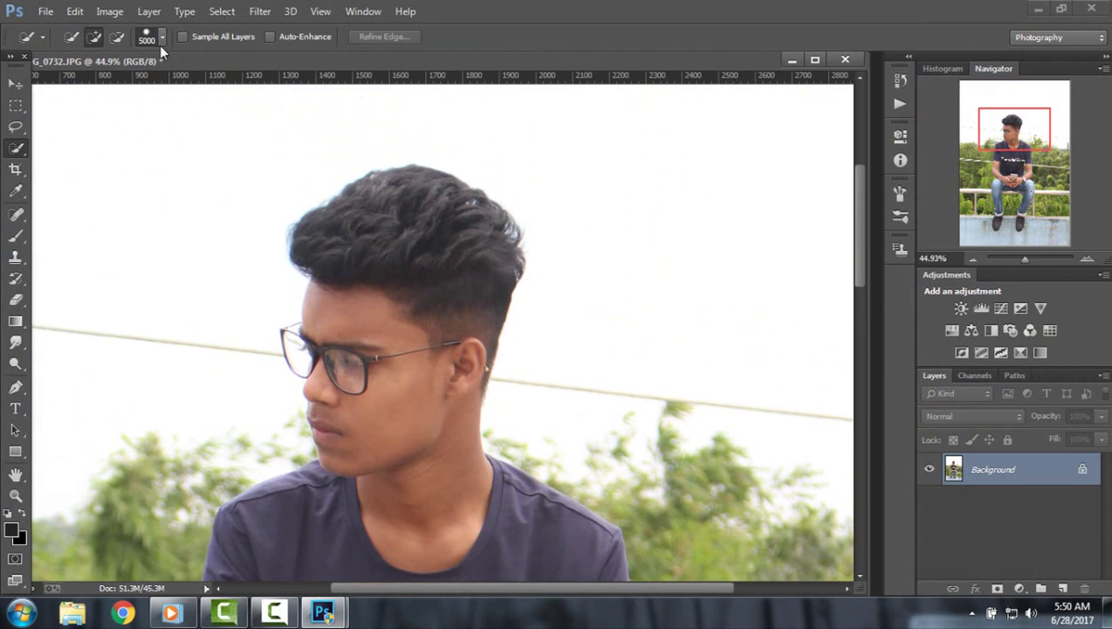
Set the Quick Selection brush to 54 and select the man's hair, face and neck.
{"action": "left_click", "coordinate": [161, 43]}
{"action": "key", "text": "Return"}
{"action": "left_click_drag", "start_coordinate": [408, 285], "coordinate": [385, 215]}
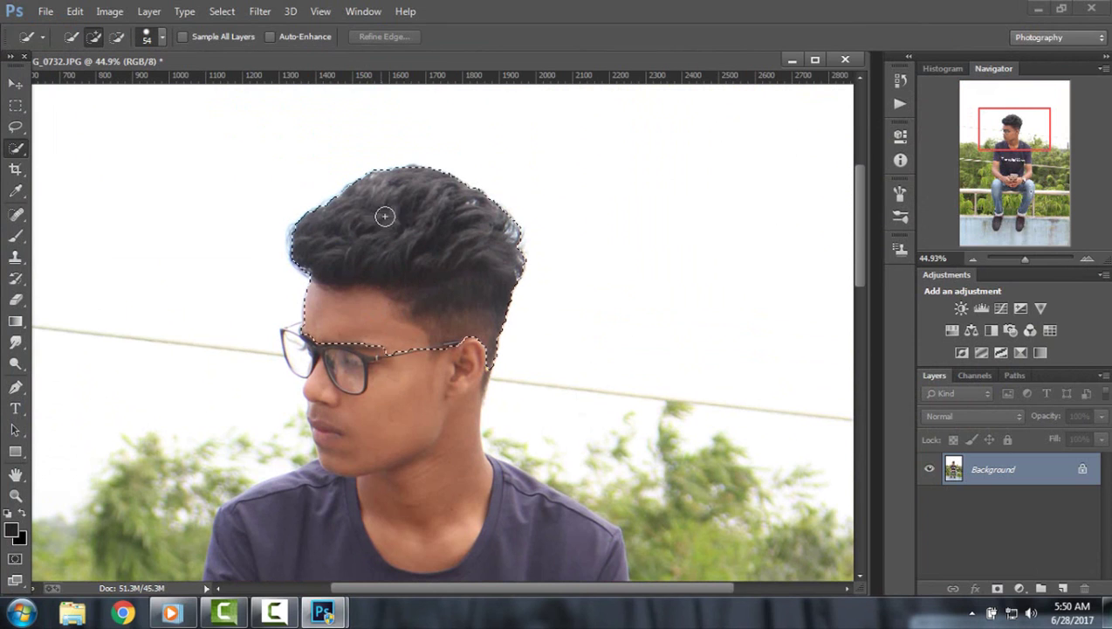
{"action": "left_click_drag", "start_coordinate": [380, 409], "coordinate": [304, 355]}
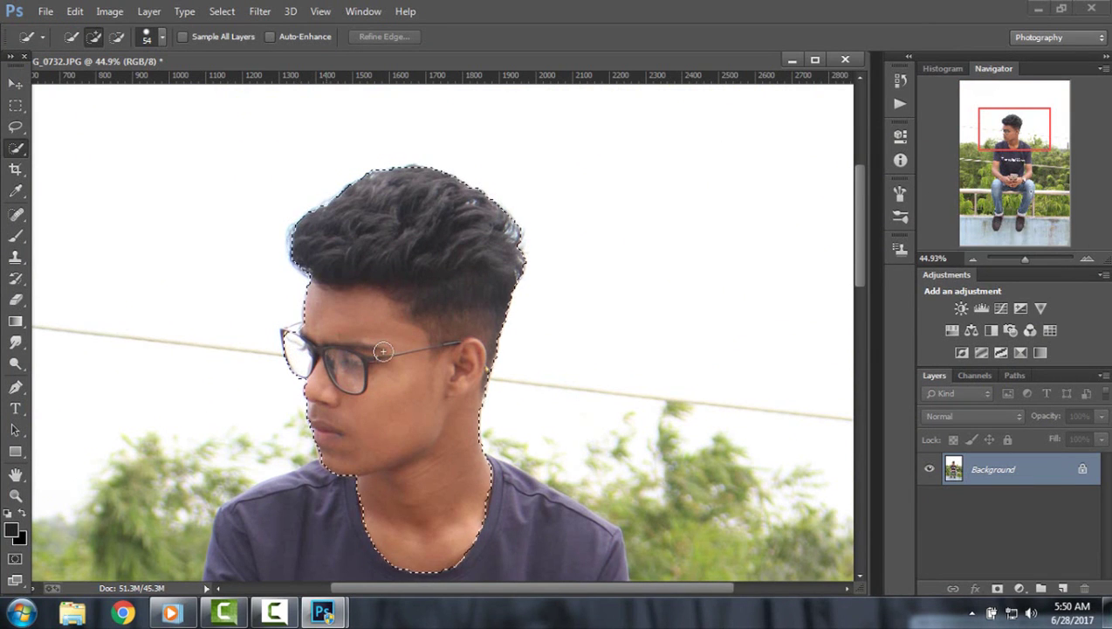
{"action": "scroll", "coordinate": [386, 355], "scroll_direction": "down", "scroll_amount": 3}
{"action": "left_click_drag", "start_coordinate": [350, 411], "coordinate": [278, 437]}
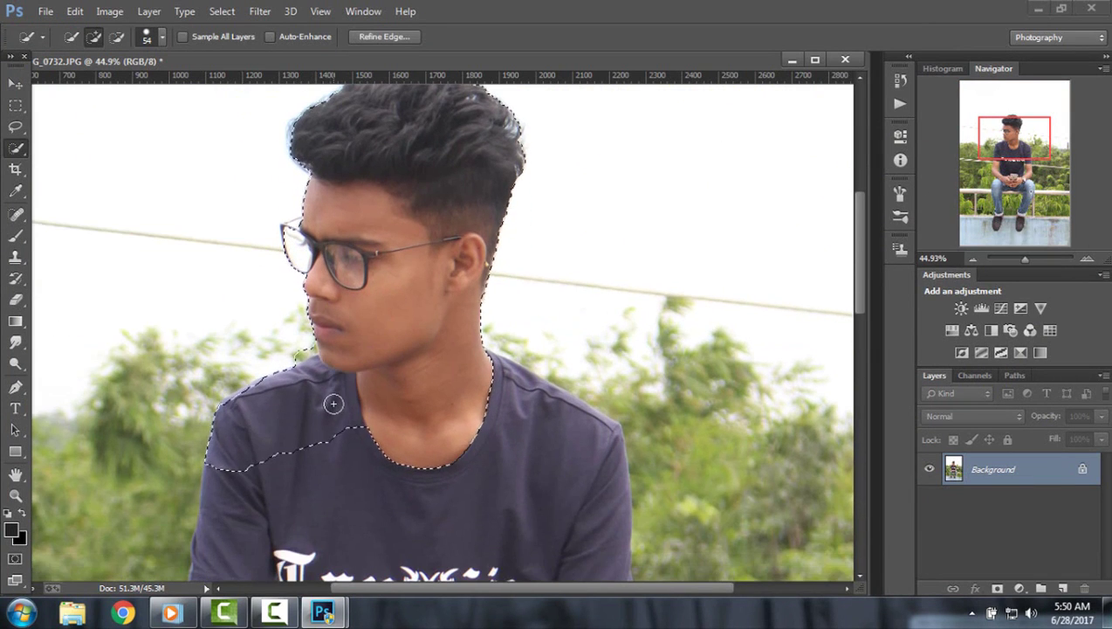
{"action": "scroll", "coordinate": [333, 398], "scroll_direction": "down", "scroll_amount": 3}
{"action": "left_click_drag", "start_coordinate": [301, 390], "coordinate": [225, 470]}
Extend the quick selection down over the rest of the seated figure.
{"action": "scroll", "coordinate": [260, 386], "scroll_direction": "down", "scroll_amount": 8}
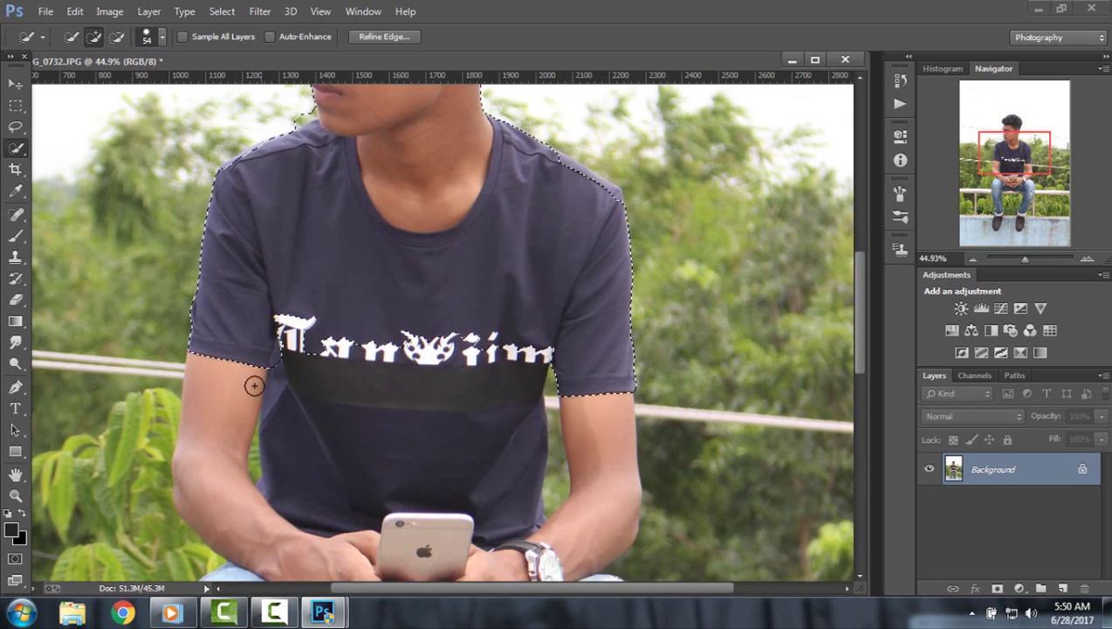
{"action": "scroll", "coordinate": [244, 377], "scroll_direction": "down", "scroll_amount": 1}
{"action": "mouse_move", "coordinate": [224, 367]}
{"action": "left_mouse_down"}
{"action": "mouse_move", "coordinate": [227, 384]}
{"action": "mouse_move", "coordinate": [301, 335]}
{"action": "left_mouse_up"}
{"action": "scroll", "coordinate": [231, 379], "scroll_direction": "down", "scroll_amount": 1}
{"action": "scroll", "coordinate": [296, 339], "scroll_direction": "down", "scroll_amount": 5}
{"action": "scroll", "coordinate": [262, 330], "scroll_direction": "down", "scroll_amount": 1}
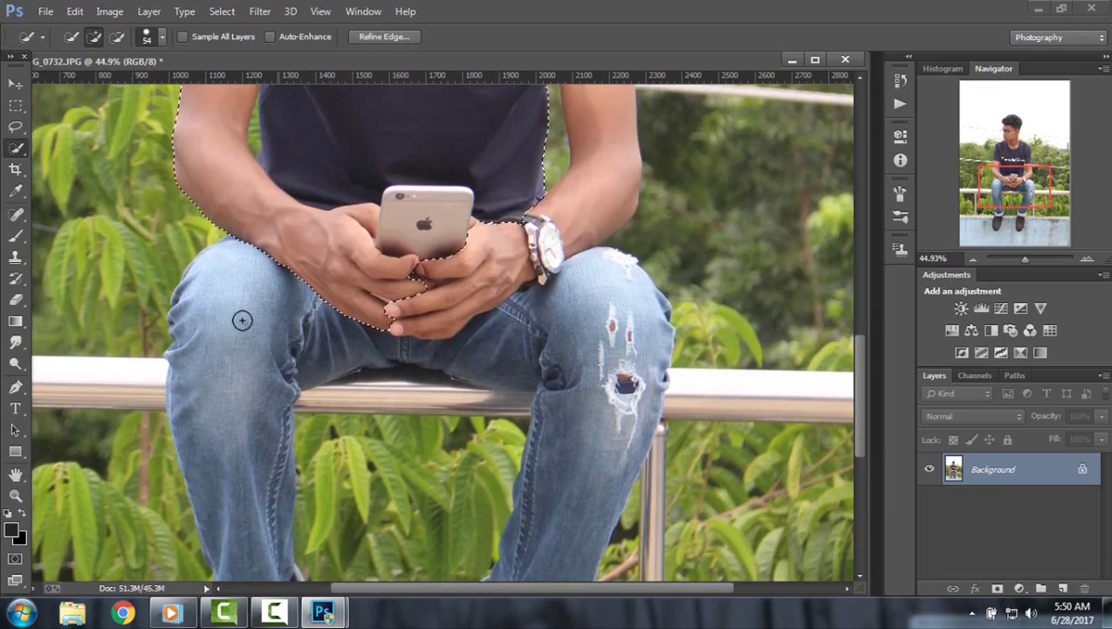
{"action": "left_click_drag", "start_coordinate": [241, 318], "coordinate": [236, 362]}
{"action": "scroll", "coordinate": [238, 357], "scroll_direction": "down", "scroll_amount": 2}
{"action": "scroll", "coordinate": [240, 352], "scroll_direction": "down", "scroll_amount": 4}
{"action": "scroll", "coordinate": [240, 351], "scroll_direction": "down", "scroll_amount": 1}
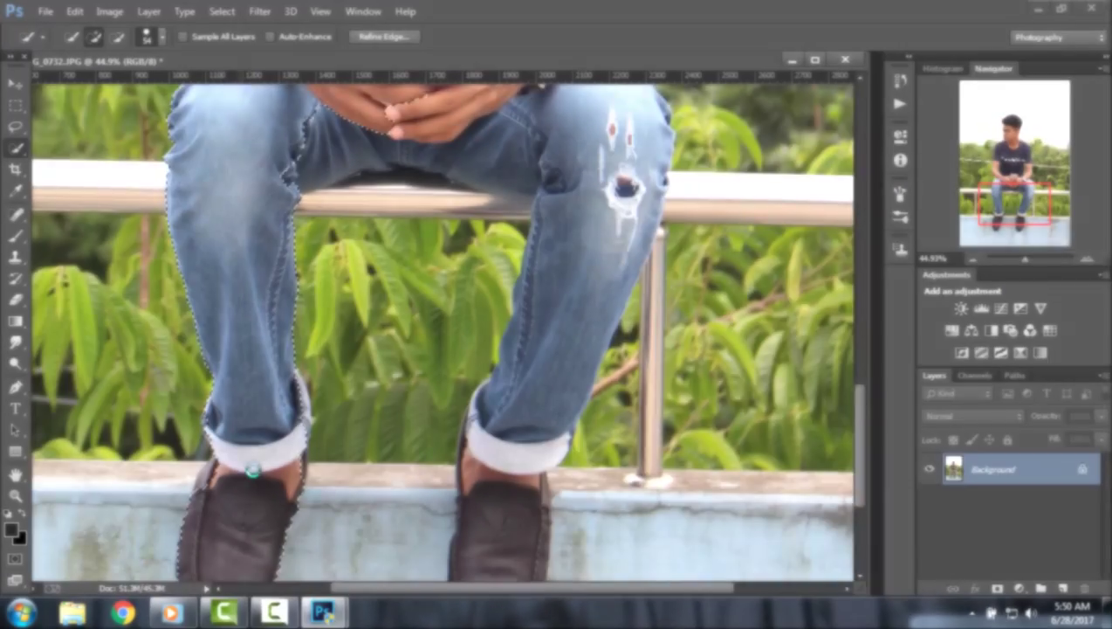
{"action": "scroll", "coordinate": [470, 321], "scroll_direction": "up", "scroll_amount": 1}
{"action": "scroll", "coordinate": [473, 311], "scroll_direction": "up", "scroll_amount": 2}
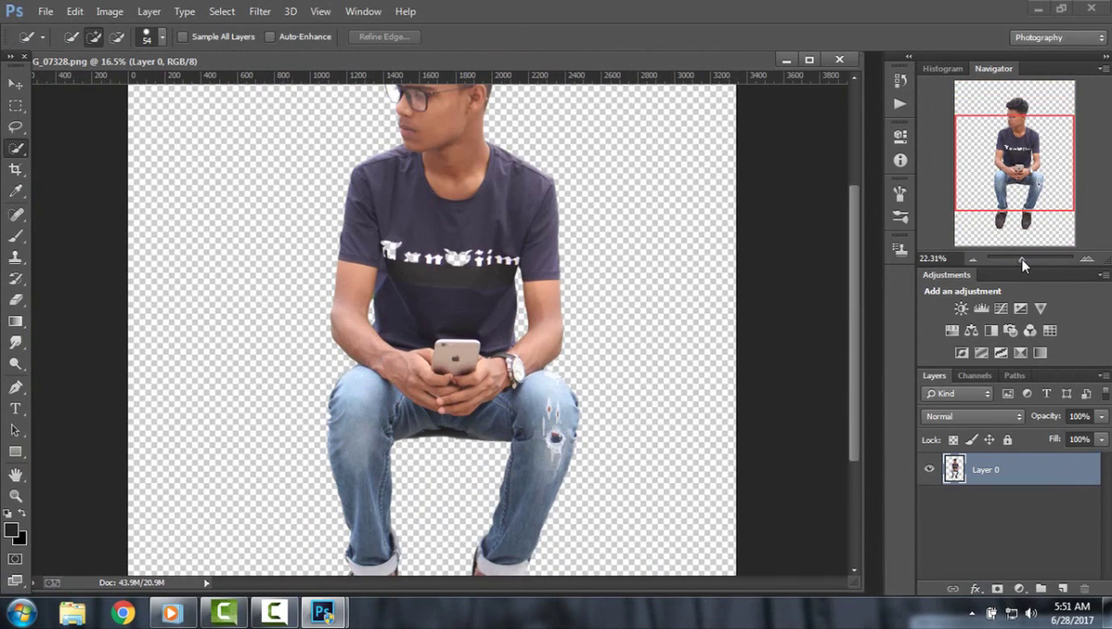
Zoom in on the cut-out figure and sample a skin tone as the painting colour.
{"action": "left_click_drag", "start_coordinate": [1020, 265], "coordinate": [1024, 259]}
{"action": "left_click_drag", "start_coordinate": [1000, 166], "coordinate": [1002, 128]}
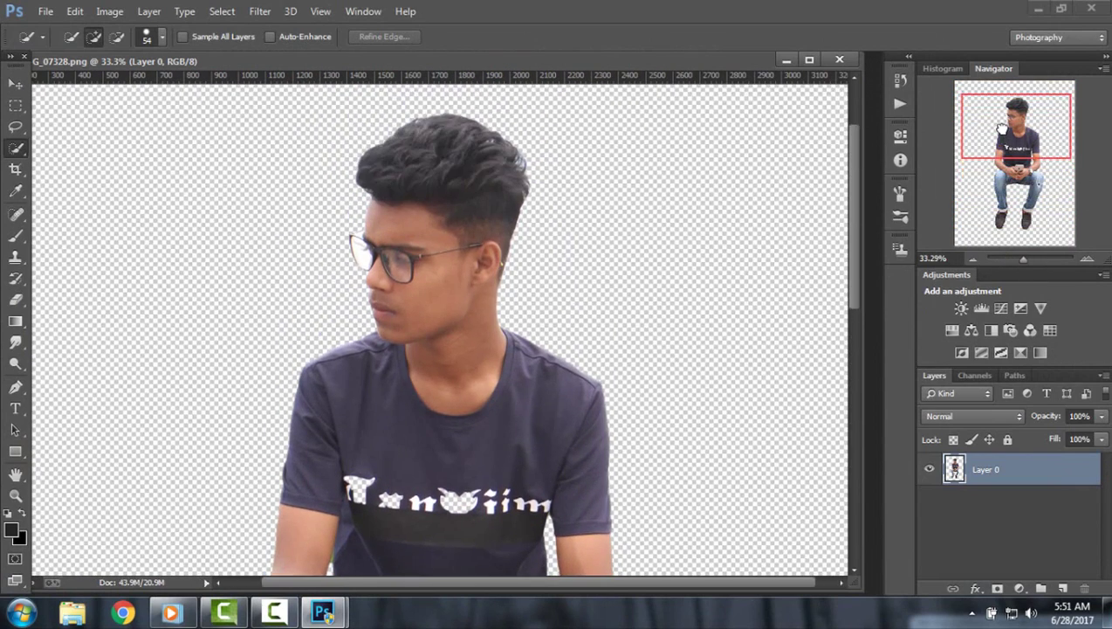
{"action": "scroll", "coordinate": [401, 219], "scroll_direction": "up", "scroll_amount": 1}
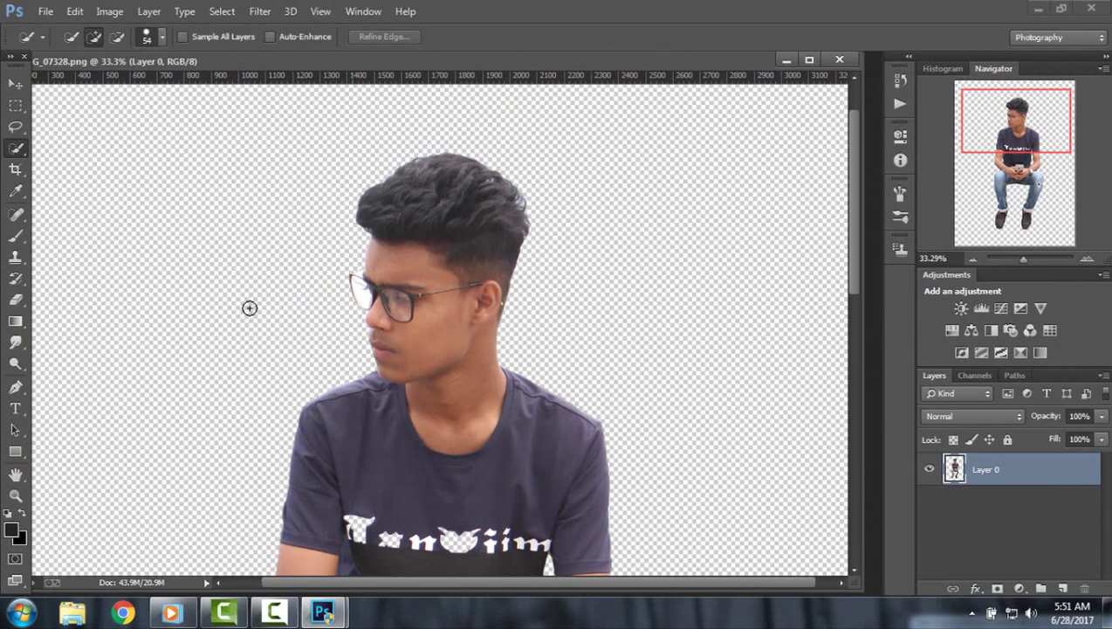
{"action": "left_click", "coordinate": [23, 236]}
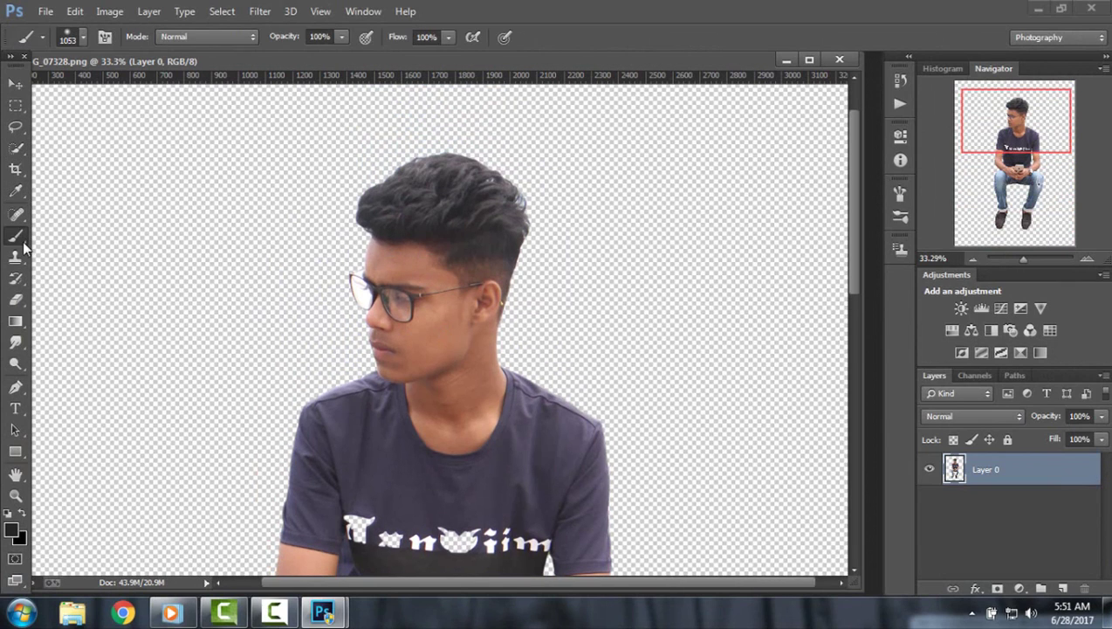
{"action": "left_click", "coordinate": [17, 192]}
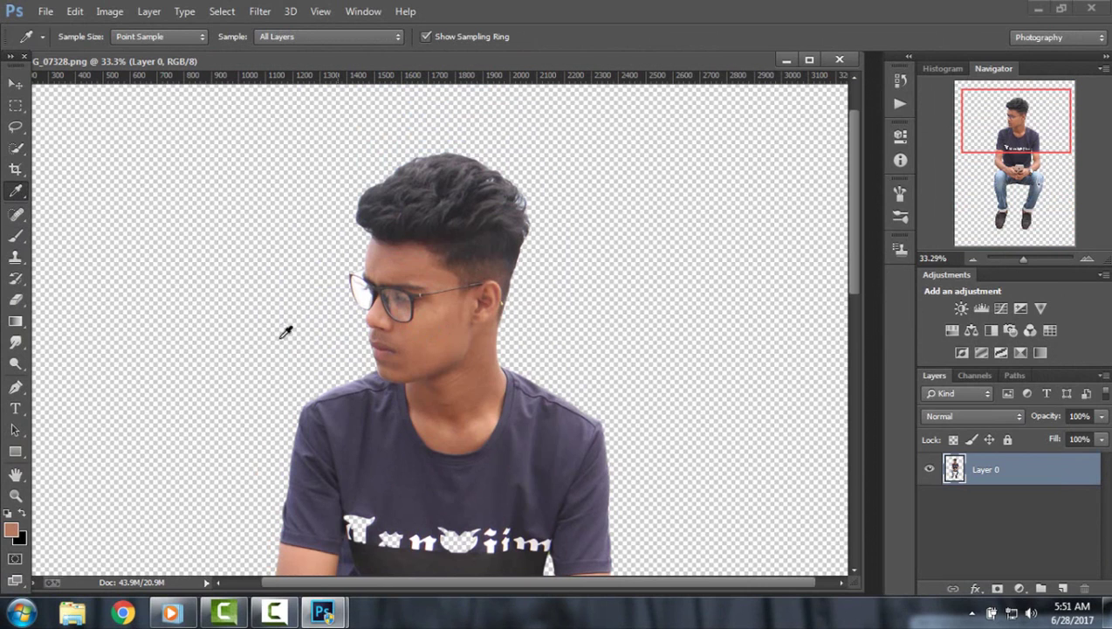
{"action": "left_click", "coordinate": [495, 424]}
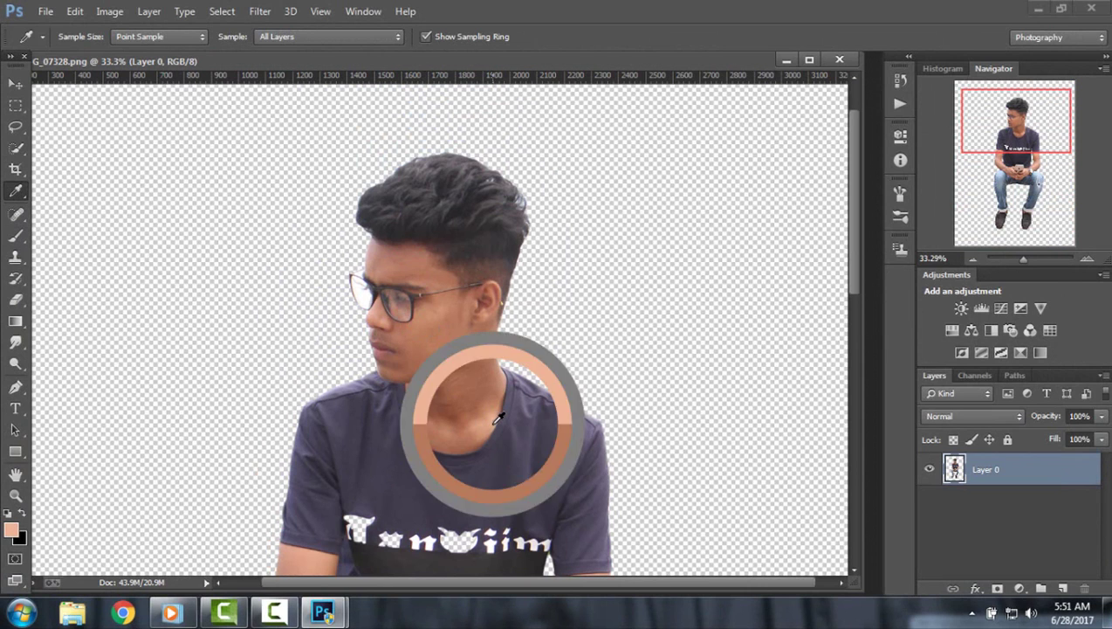
{"action": "left_click", "coordinate": [17, 238]}
View at 100% and set the brush to 18% opacity, 24% flow and 73 px.
{"action": "left_click_drag", "start_coordinate": [1023, 259], "coordinate": [1027, 259]}
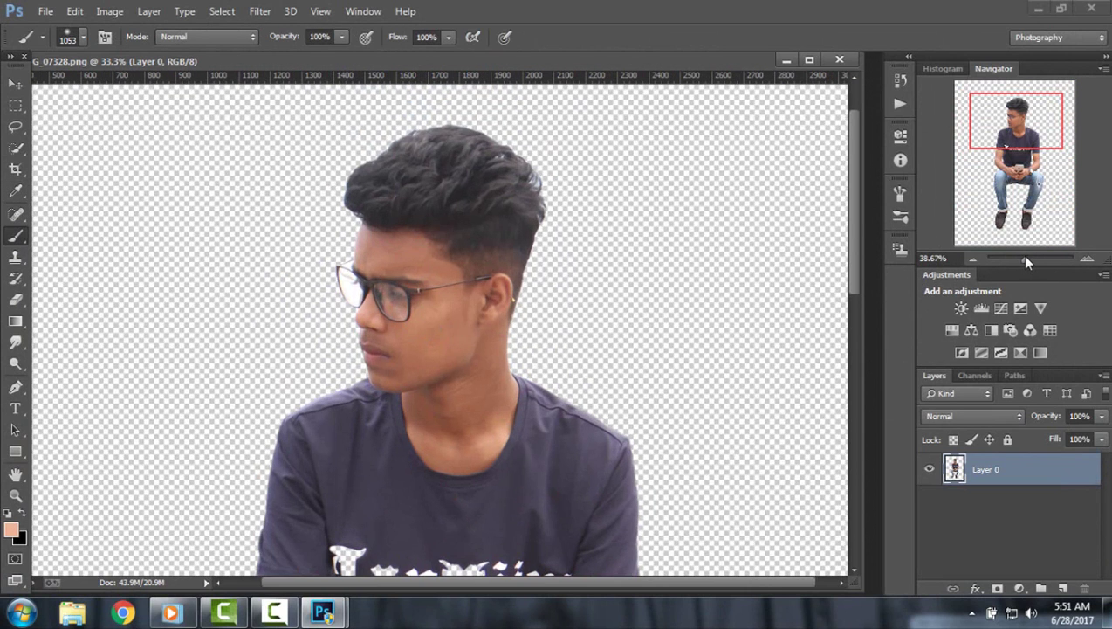
{"action": "key", "text": "ctrl+1"}
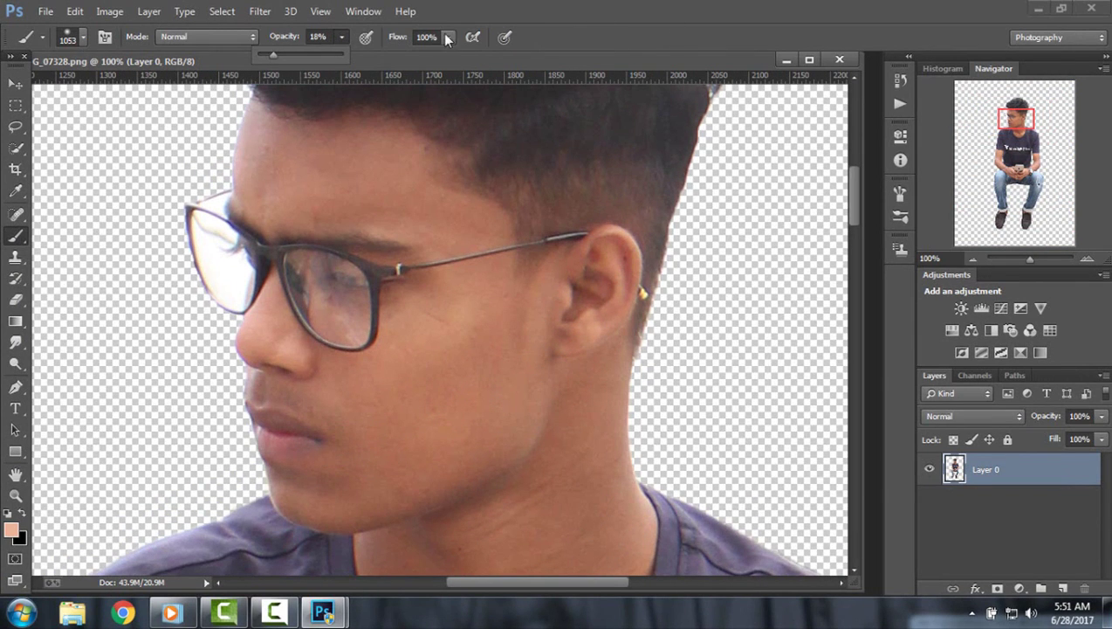
{"action": "left_click_drag", "start_coordinate": [444, 35], "coordinate": [392, 69]}
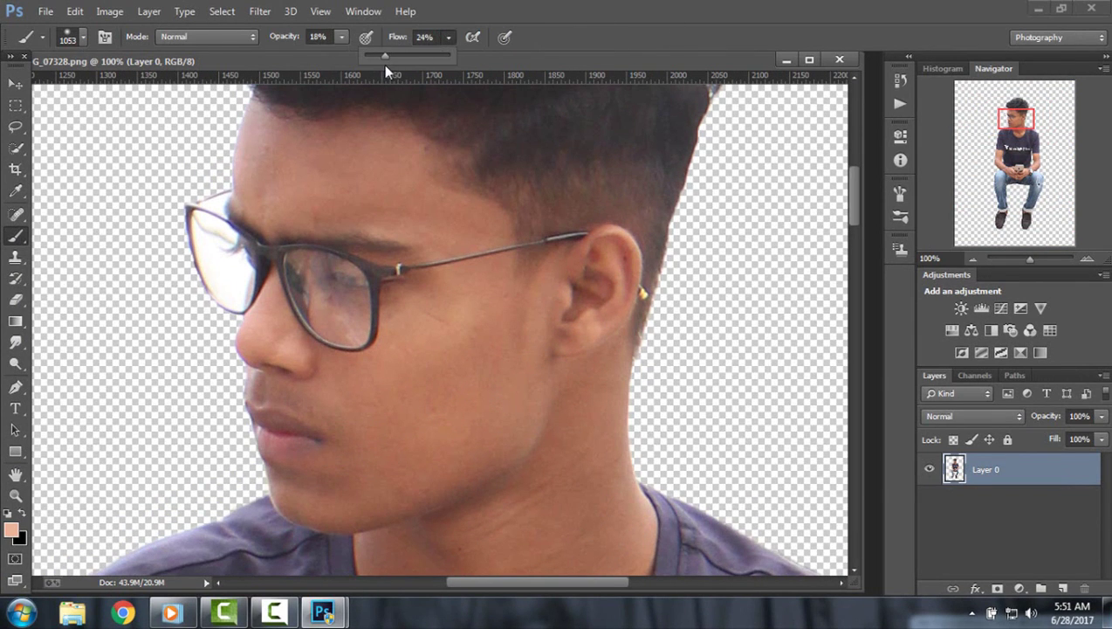
{"action": "left_click", "coordinate": [70, 39]}
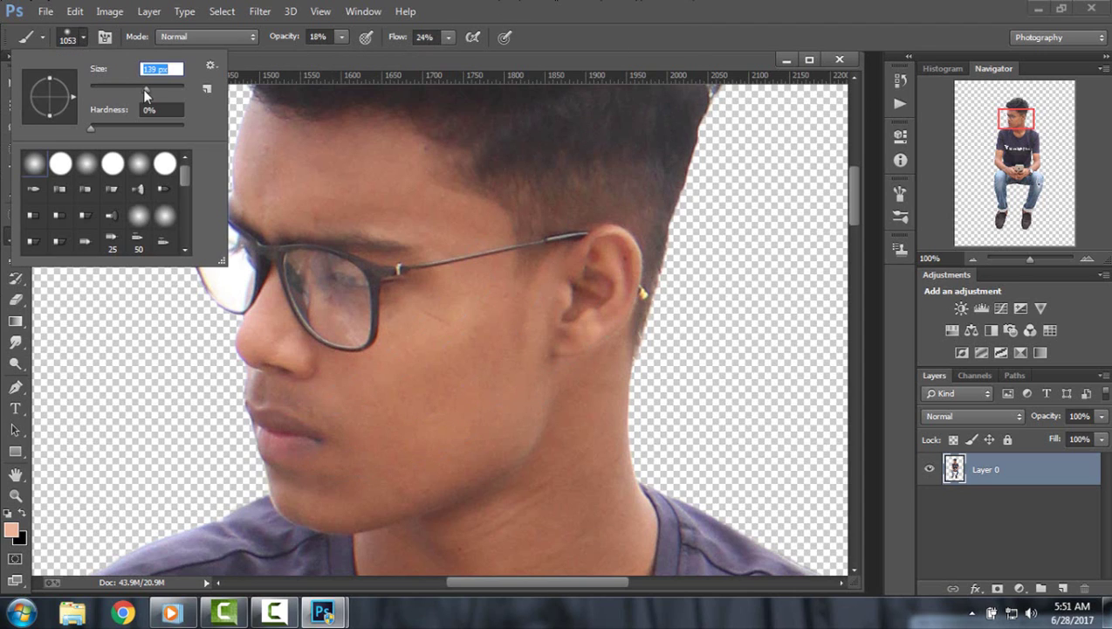
{"action": "left_click_drag", "start_coordinate": [142, 89], "coordinate": [124, 88]}
{"action": "left_click", "coordinate": [278, 145]}
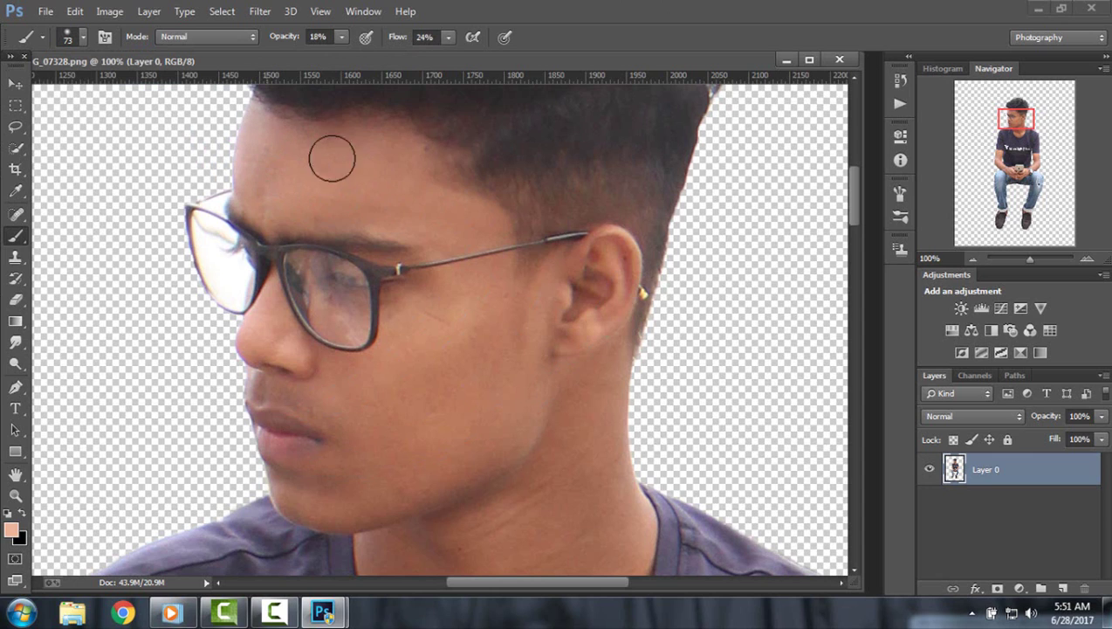
Softly paint the skin tone over the forehead and the neck shadow.
{"action": "left_click_drag", "start_coordinate": [332, 159], "coordinate": [422, 208]}
{"action": "scroll", "coordinate": [437, 210], "scroll_direction": "down", "scroll_amount": 2}
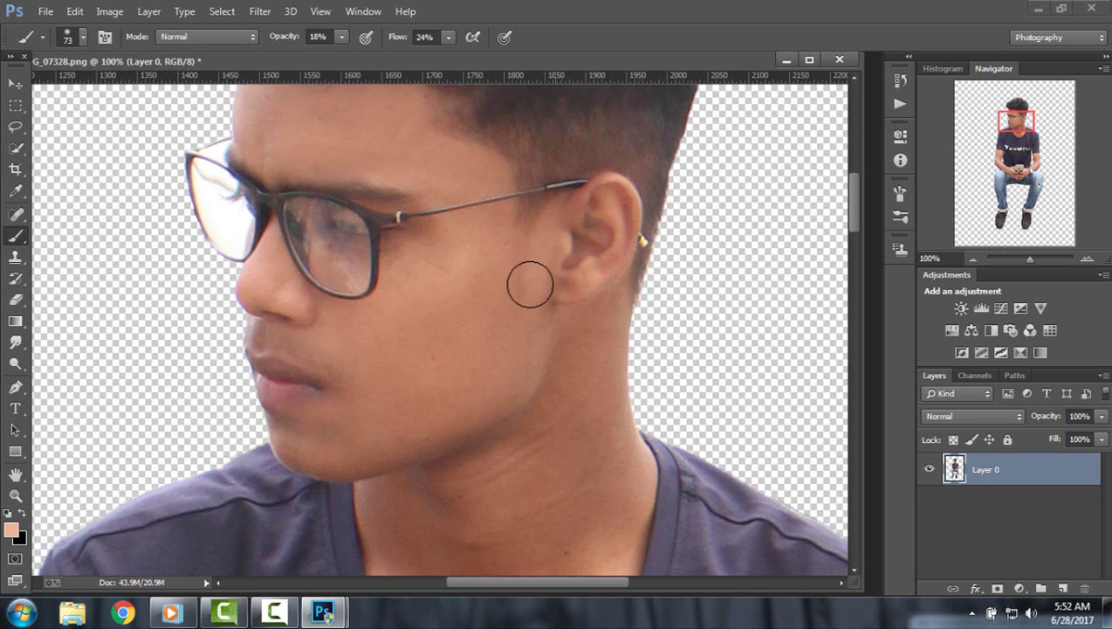
{"action": "scroll", "coordinate": [519, 297], "scroll_direction": "down", "scroll_amount": 2}
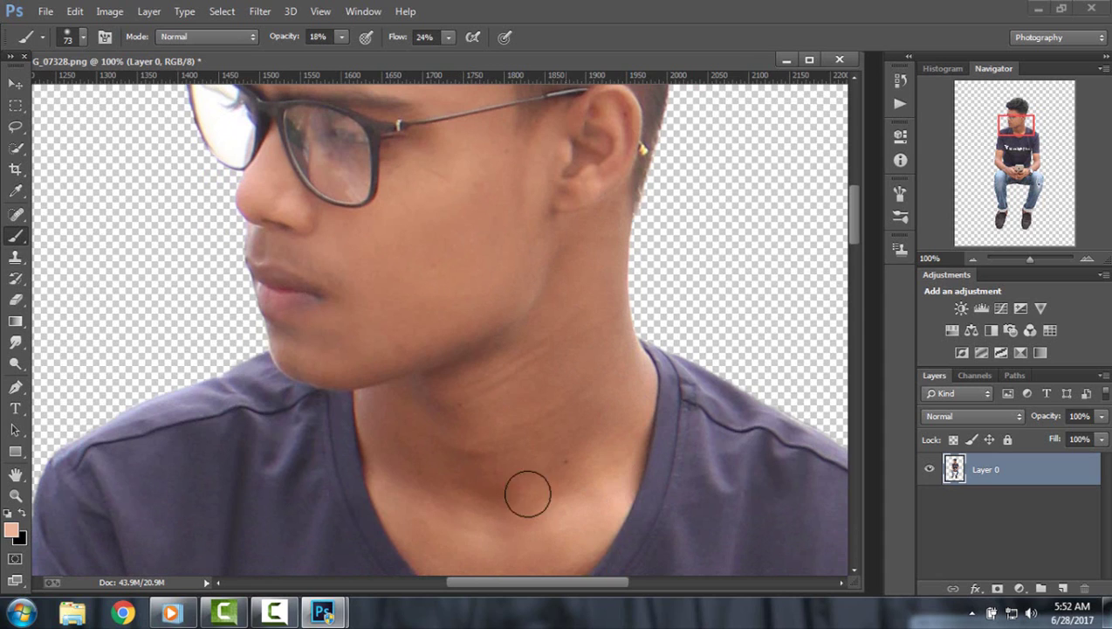
{"action": "left_click_drag", "start_coordinate": [527, 494], "coordinate": [369, 438]}
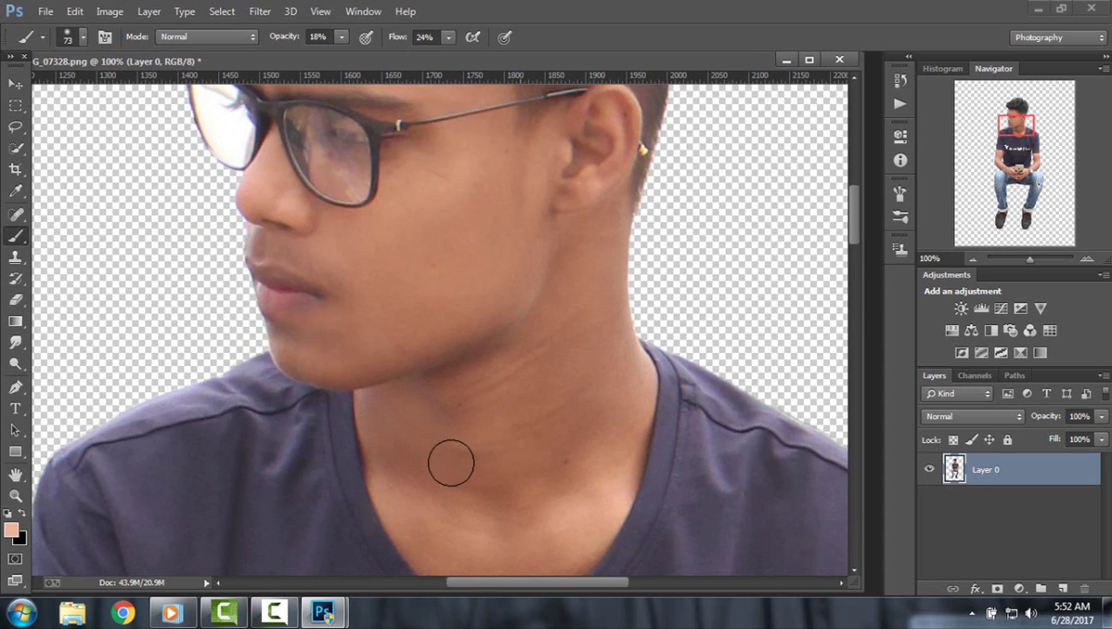
{"action": "scroll", "coordinate": [557, 341], "scroll_direction": "up", "scroll_amount": 1}
{"action": "scroll", "coordinate": [522, 313], "scroll_direction": "up", "scroll_amount": 2}
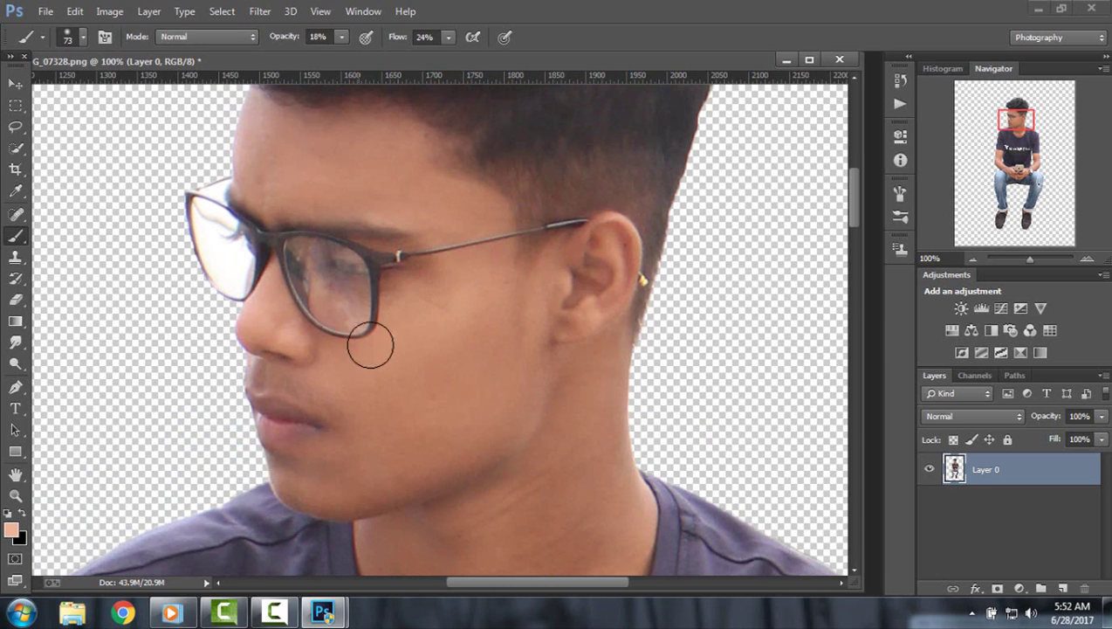
{"action": "scroll", "coordinate": [718, 359], "scroll_direction": "up", "scroll_amount": 1}
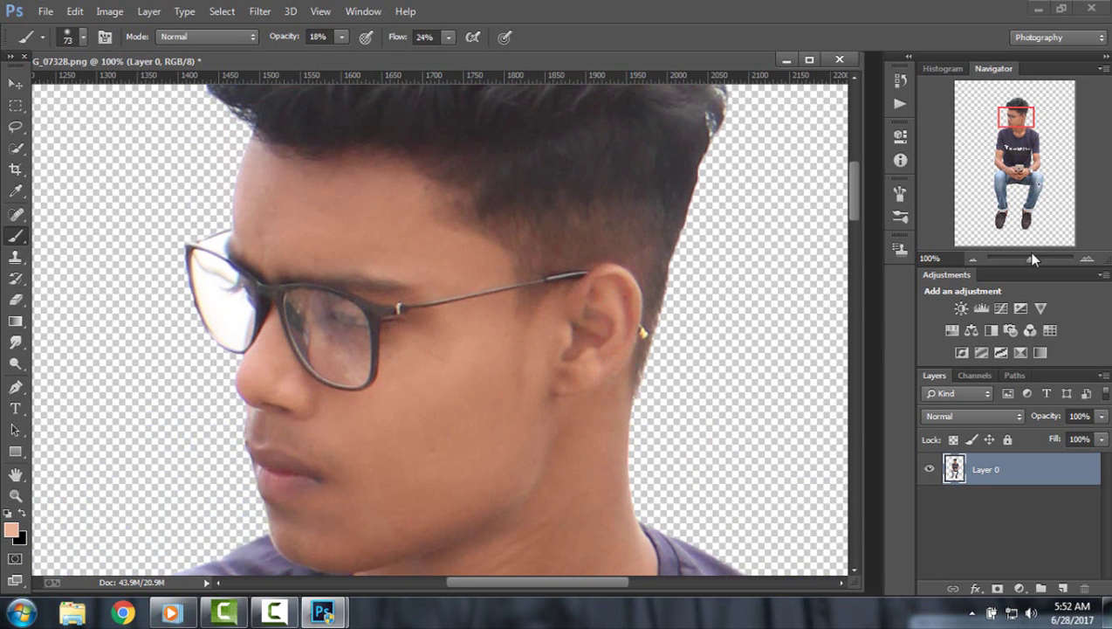
{"action": "left_click_drag", "start_coordinate": [1032, 258], "coordinate": [1022, 264]}
Apply Selective Color with Reds Black at -86% and Yellows Black at -100%.
{"action": "left_click", "coordinate": [109, 11]}
{"action": "mouse_move", "coordinate": [134, 53]}
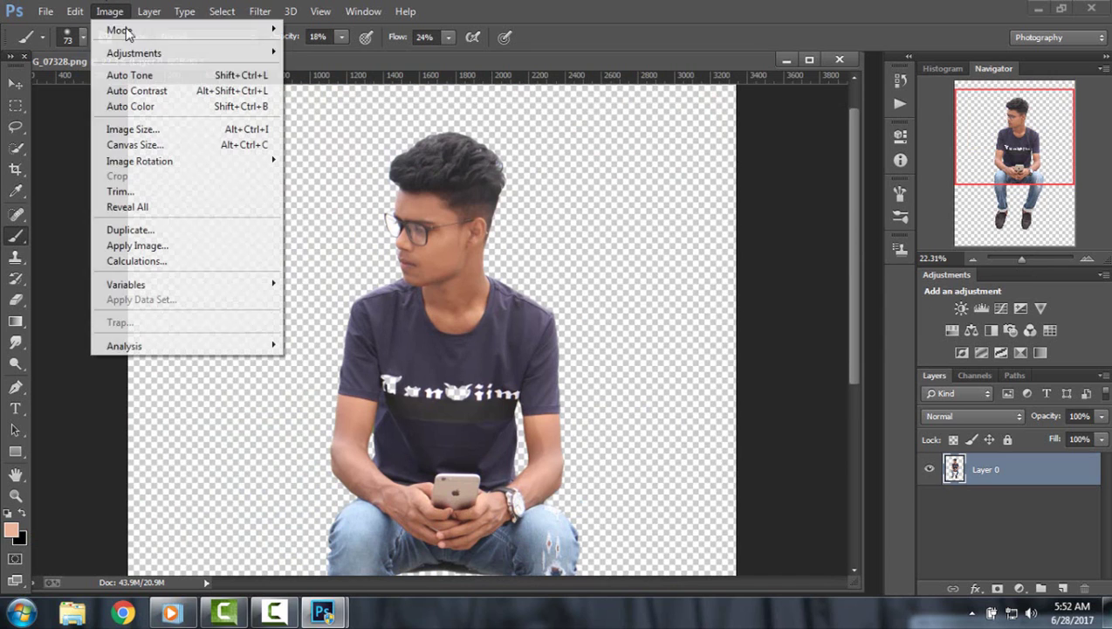
{"action": "left_click", "coordinate": [354, 300]}
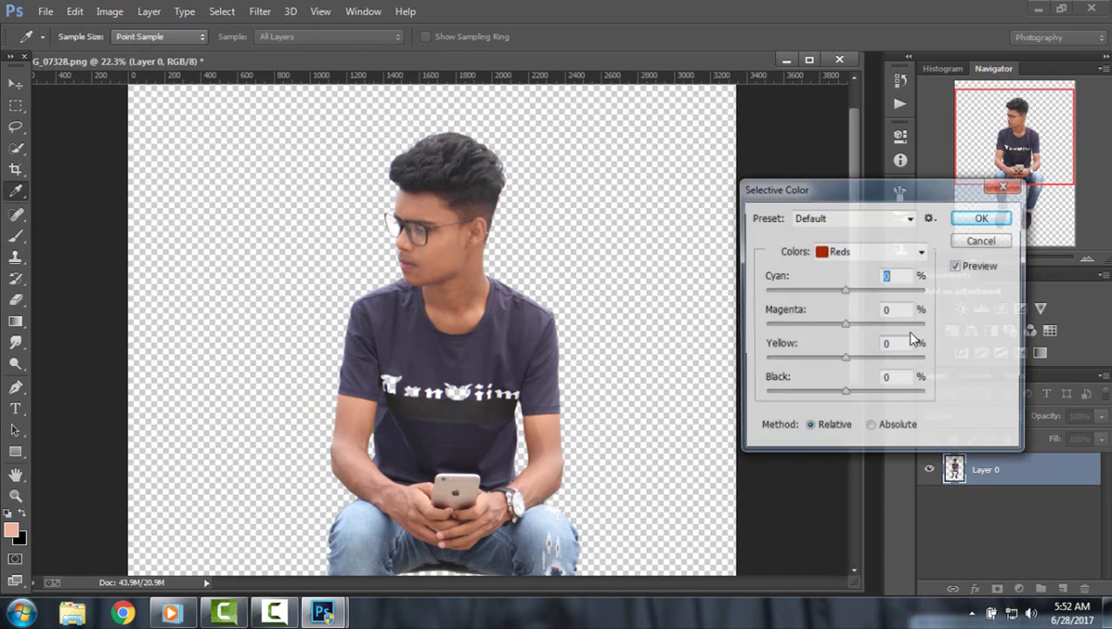
{"action": "left_click_drag", "start_coordinate": [844, 394], "coordinate": [786, 397]}
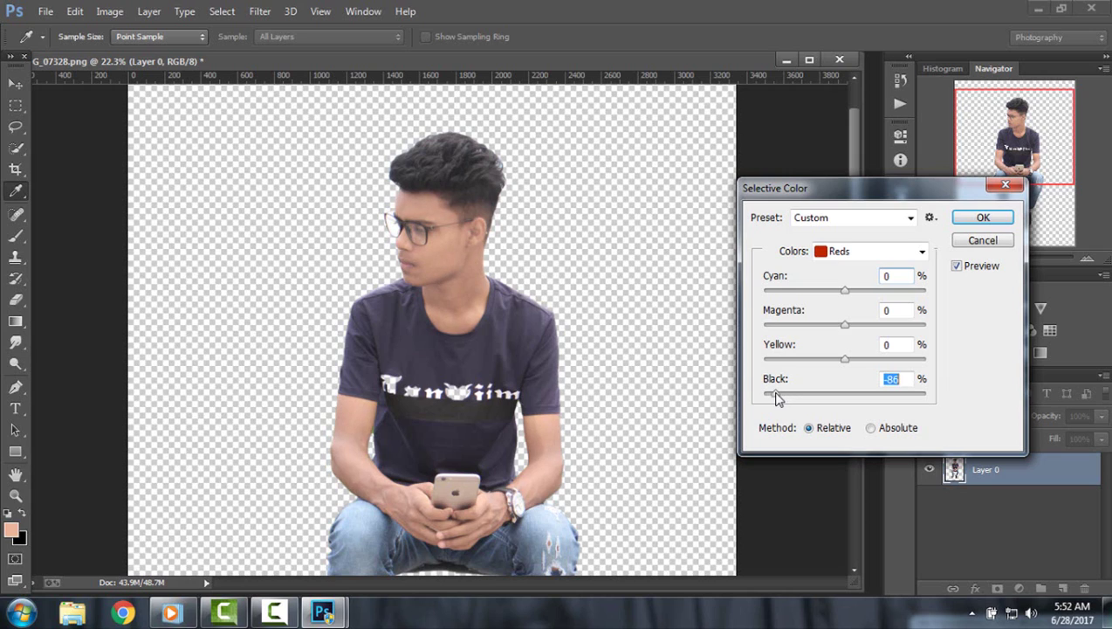
{"action": "left_click", "coordinate": [830, 251]}
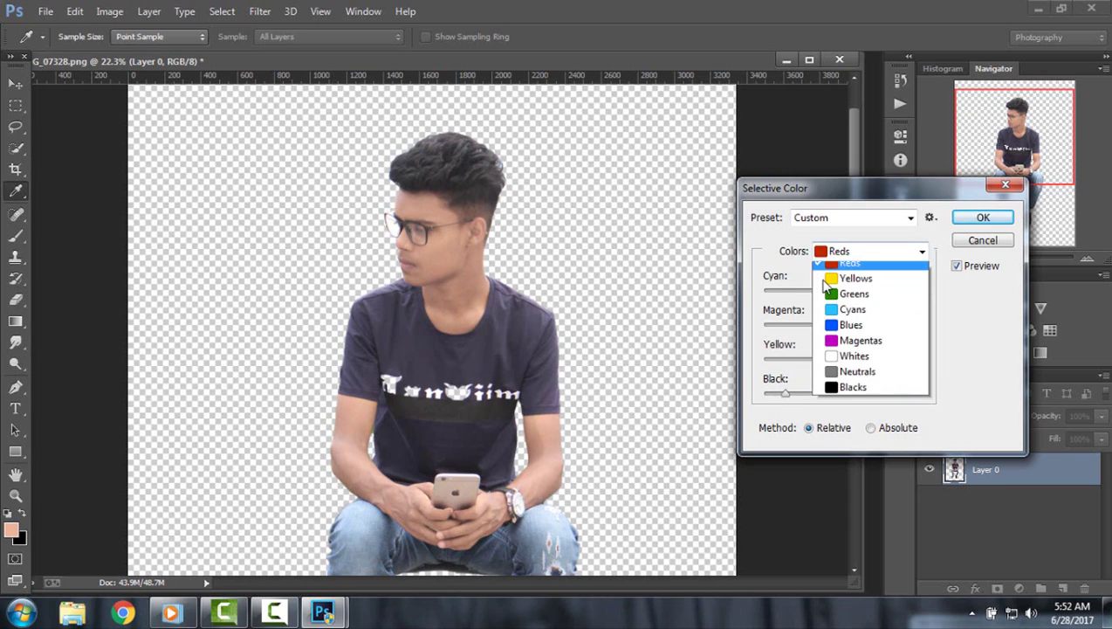
{"action": "left_click", "coordinate": [834, 278]}
{"action": "left_click_drag", "start_coordinate": [824, 397], "coordinate": [727, 399]}
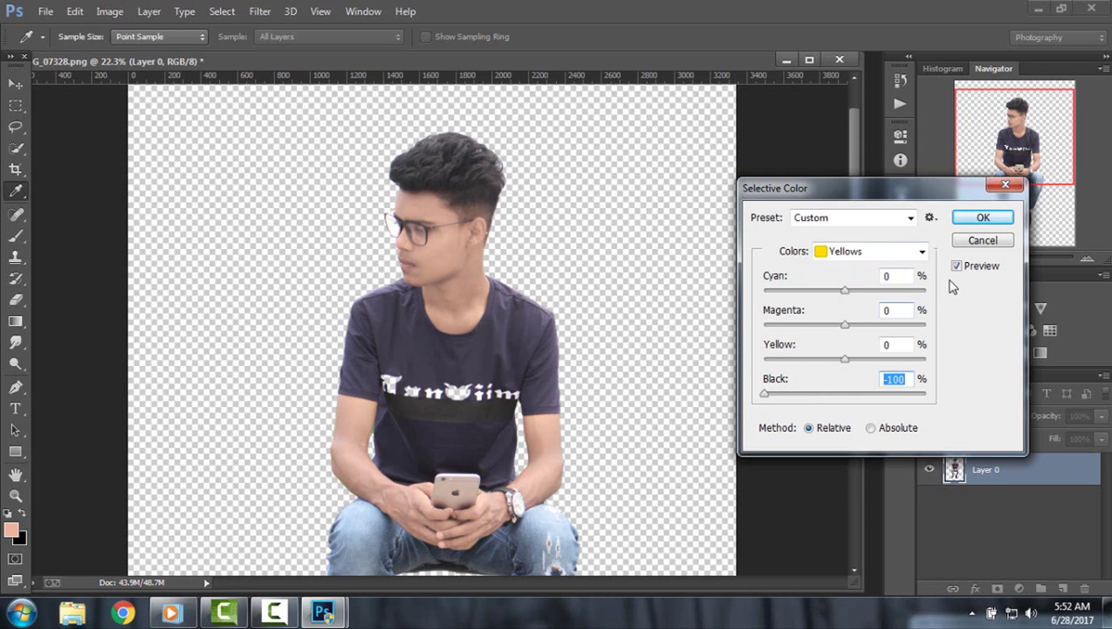
{"action": "left_click", "coordinate": [982, 219]}
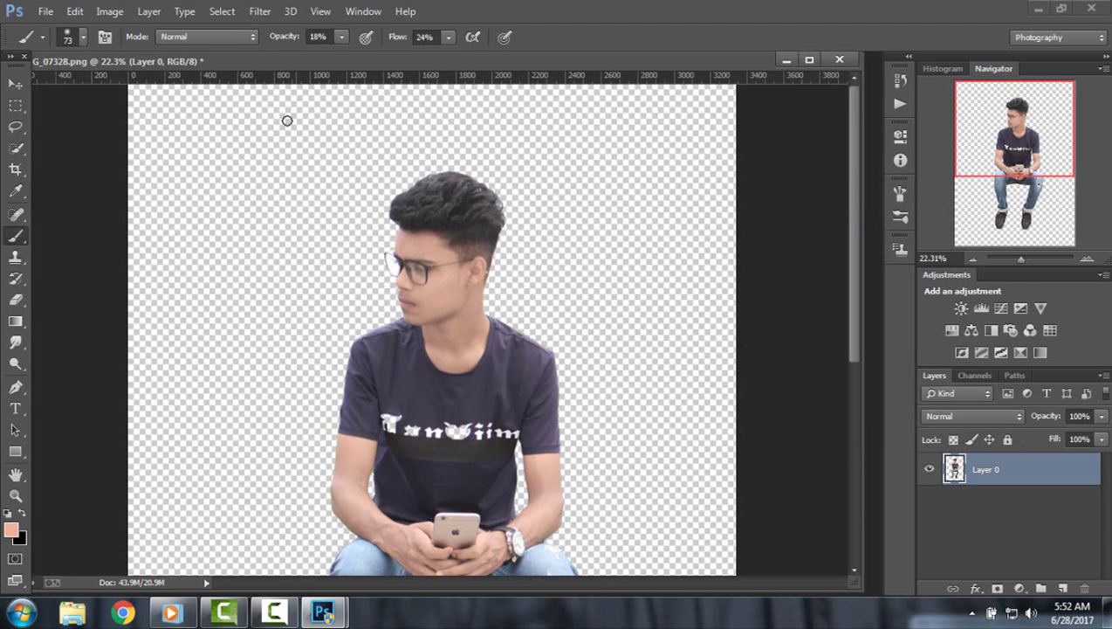
In Camera Raw, brush Clarity -25 and Noise Reduction +34 over the forehead.
{"action": "left_click", "coordinate": [259, 12]}
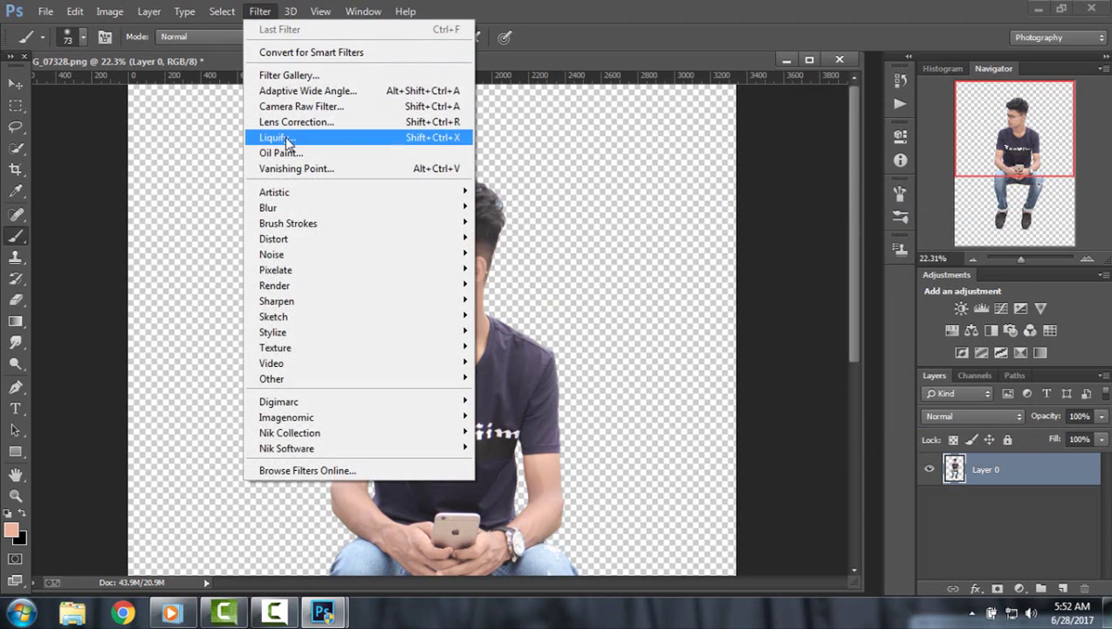
{"action": "left_click", "coordinate": [289, 107]}
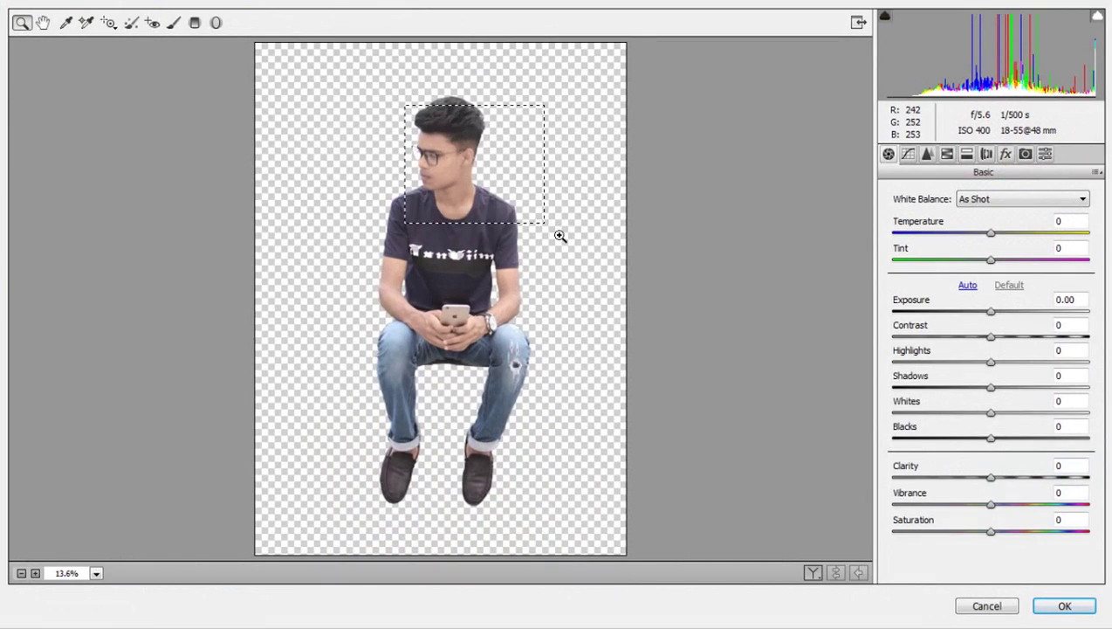
{"action": "left_click_drag", "start_coordinate": [404, 106], "coordinate": [560, 236]}
{"action": "left_click_drag", "start_coordinate": [460, 327], "coordinate": [476, 376]}
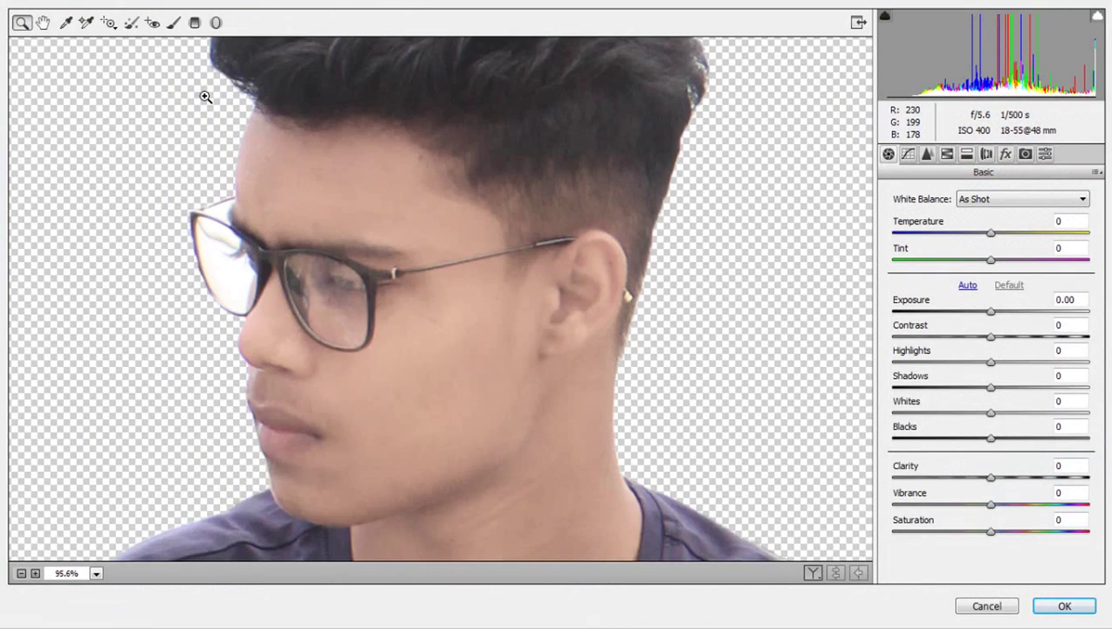
{"action": "left_click", "coordinate": [174, 23]}
{"action": "scroll", "coordinate": [971, 471], "scroll_direction": "down", "scroll_amount": 3}
{"action": "scroll", "coordinate": [983, 445], "scroll_direction": "up", "scroll_amount": 3}
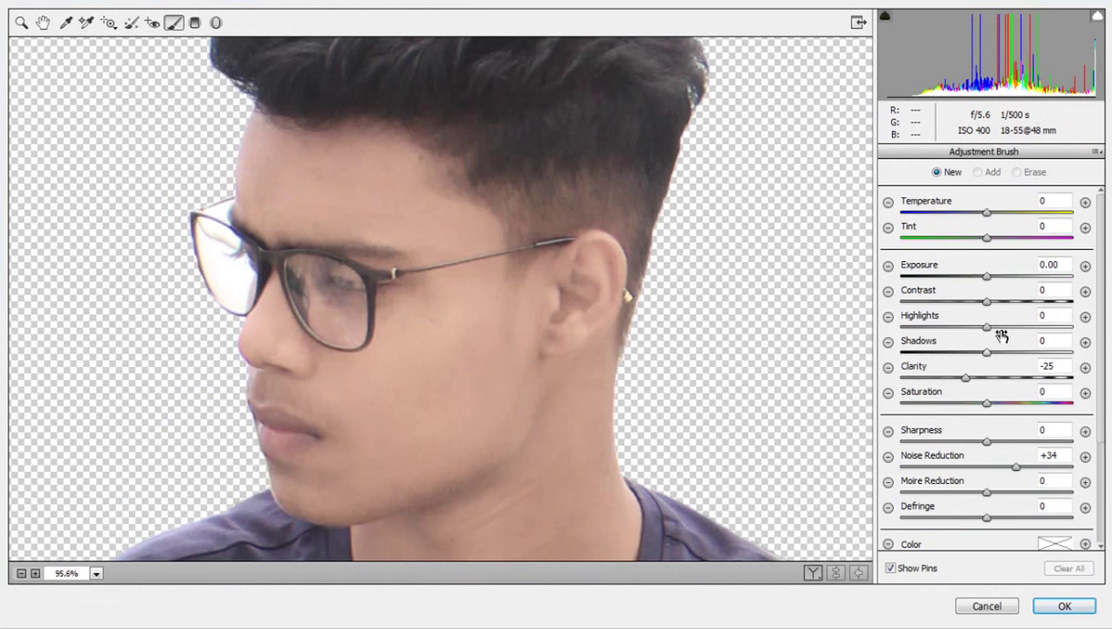
{"action": "scroll", "coordinate": [983, 434], "scroll_direction": "down", "scroll_amount": 1}
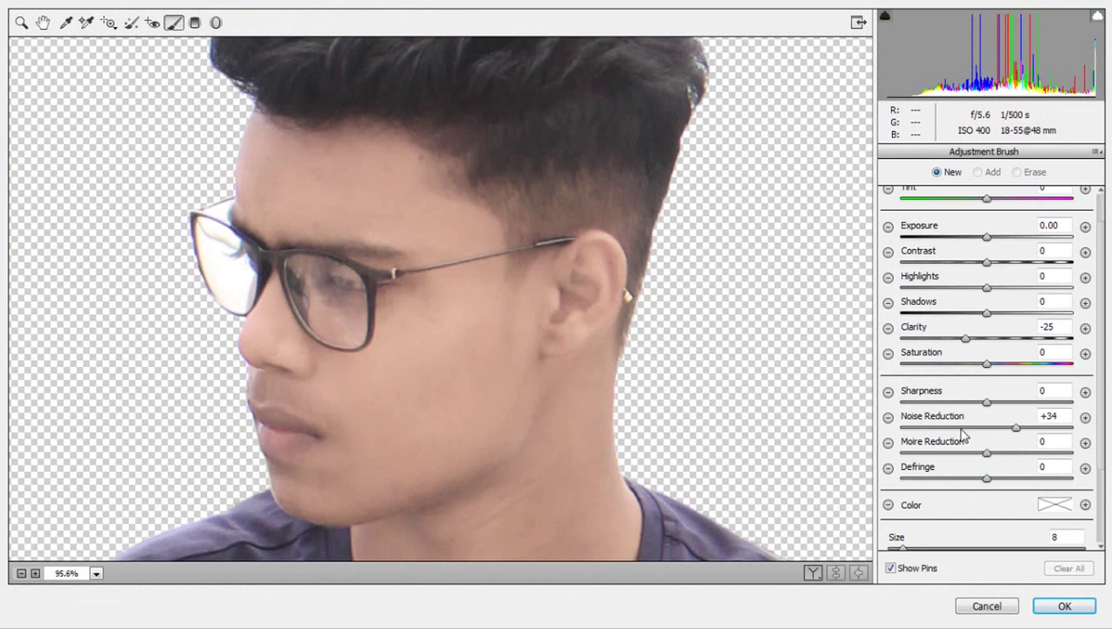
{"action": "left_click_drag", "start_coordinate": [300, 179], "coordinate": [248, 144]}
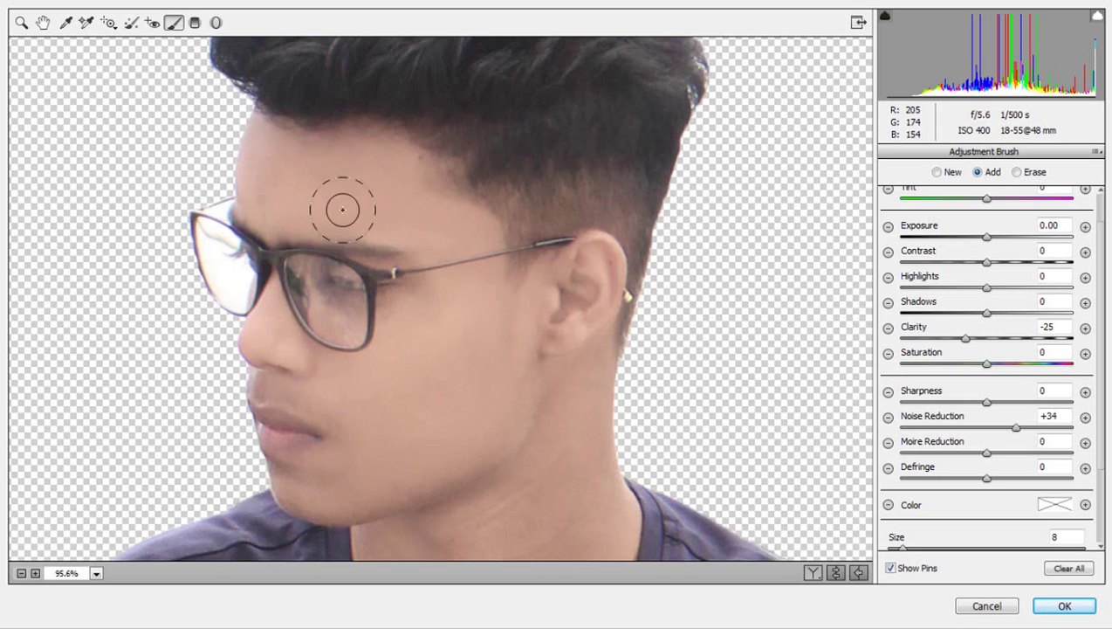
Pan to the arm, paint the same skin softening over it, and apply the filter.
{"action": "scroll", "coordinate": [504, 356], "scroll_direction": "down", "scroll_amount": 3}
{"action": "scroll", "coordinate": [504, 358], "scroll_direction": "down", "scroll_amount": 1}
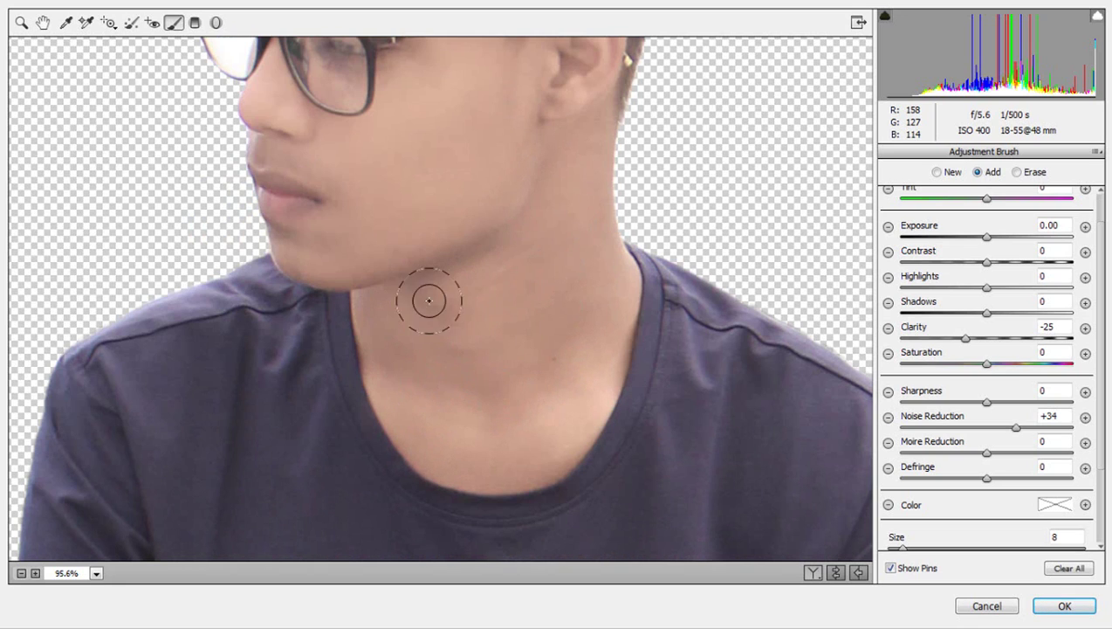
{"action": "left_click", "coordinate": [43, 22]}
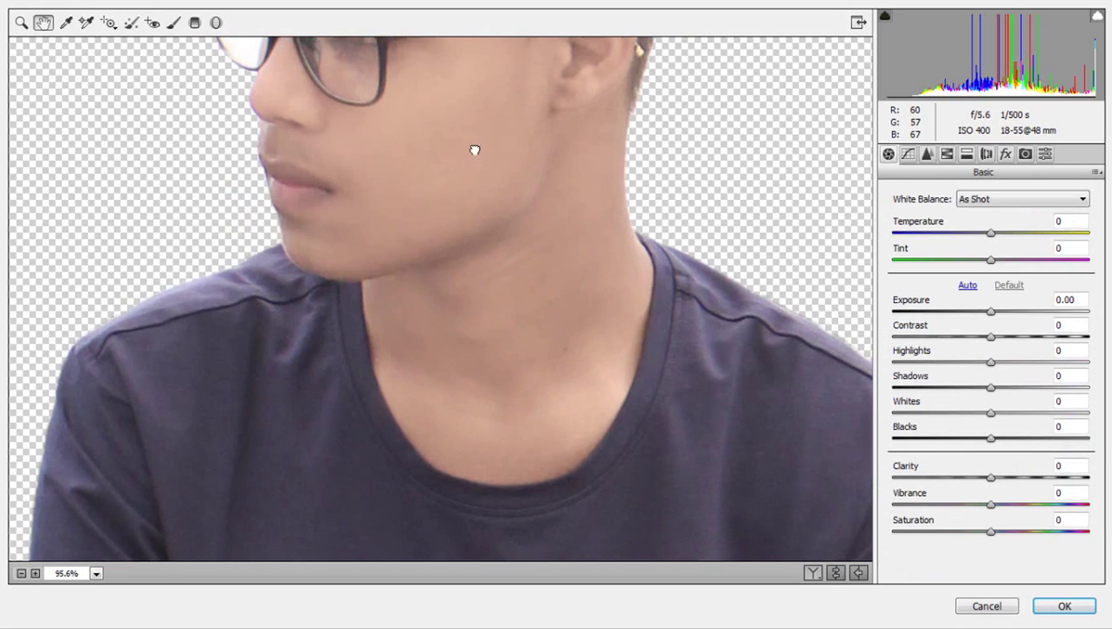
{"action": "mouse_move", "coordinate": [166, 506]}
{"action": "left_mouse_down"}
{"action": "mouse_move", "coordinate": [426, 273]}
{"action": "mouse_move", "coordinate": [435, 40]}
{"action": "left_mouse_up"}
{"action": "left_click", "coordinate": [174, 21]}
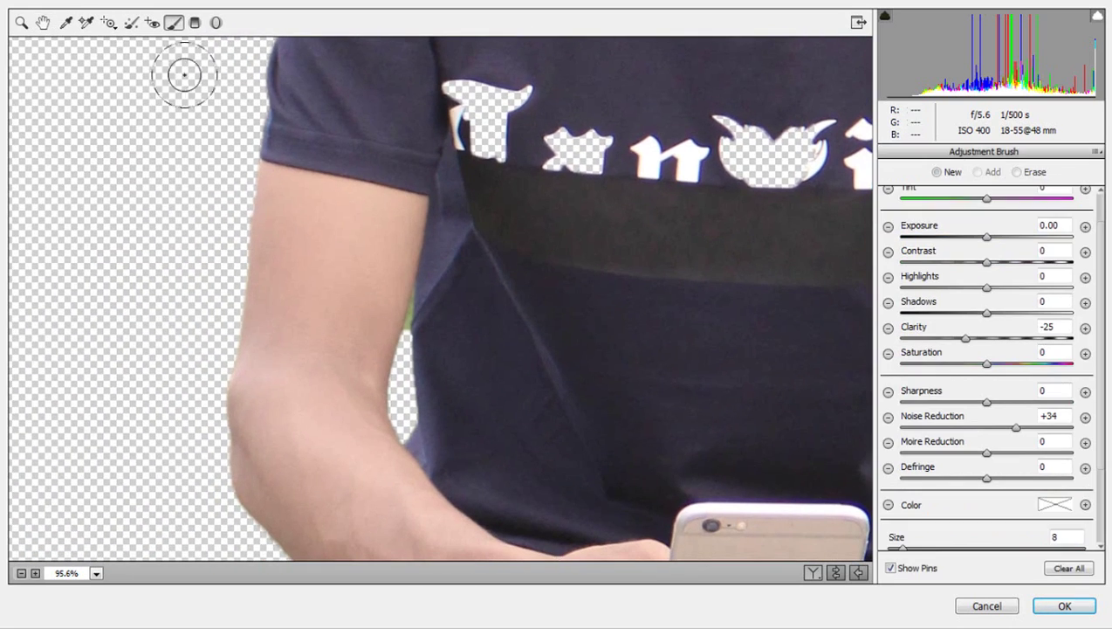
{"action": "mouse_move", "coordinate": [289, 267]}
{"action": "left_mouse_down"}
{"action": "mouse_move", "coordinate": [332, 295]}
{"action": "mouse_move", "coordinate": [283, 417]}
{"action": "mouse_move", "coordinate": [355, 462]}
{"action": "mouse_move", "coordinate": [356, 314]}
{"action": "left_mouse_up"}
{"action": "left_click", "coordinate": [1079, 612]}
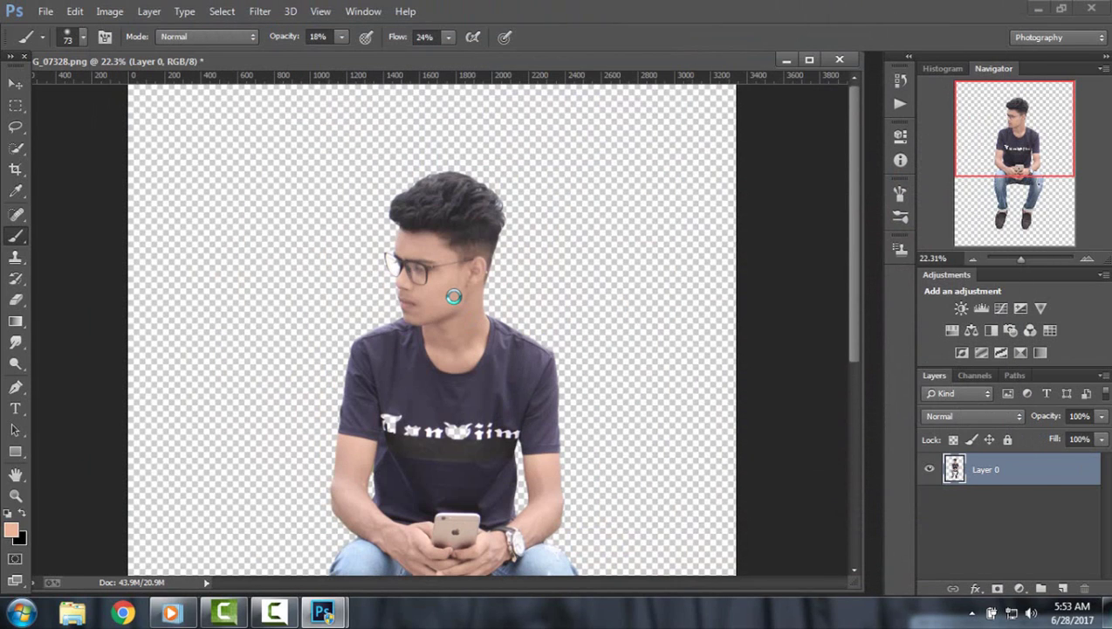
Apply a Camera Raw Filter pass with Whites +36 and Blacks -30.
{"action": "left_click", "coordinate": [260, 12]}
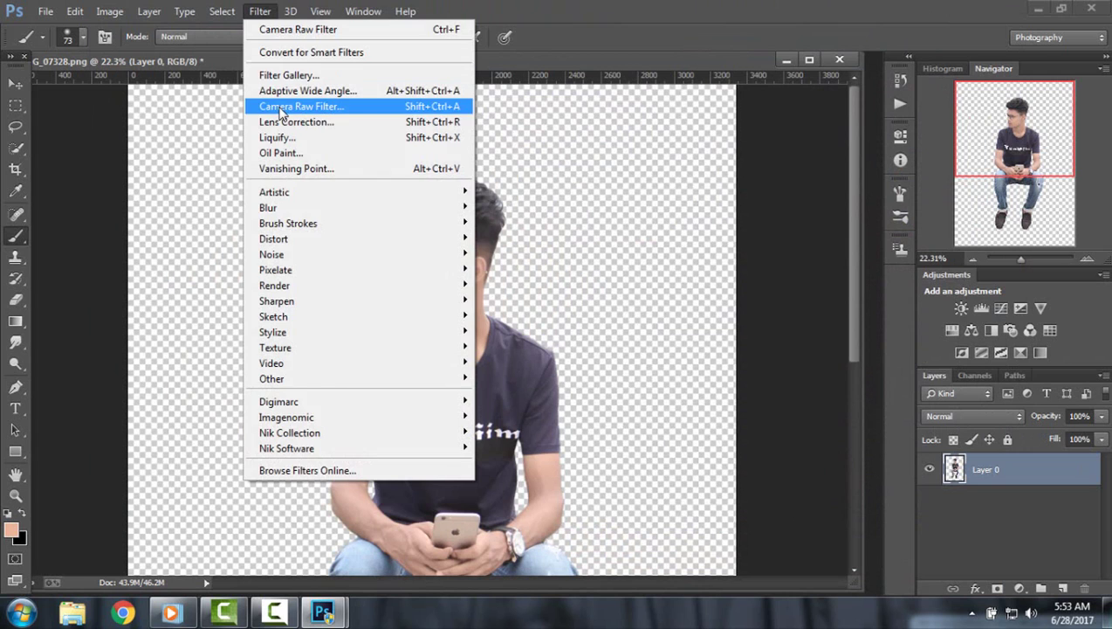
{"action": "left_click", "coordinate": [282, 106]}
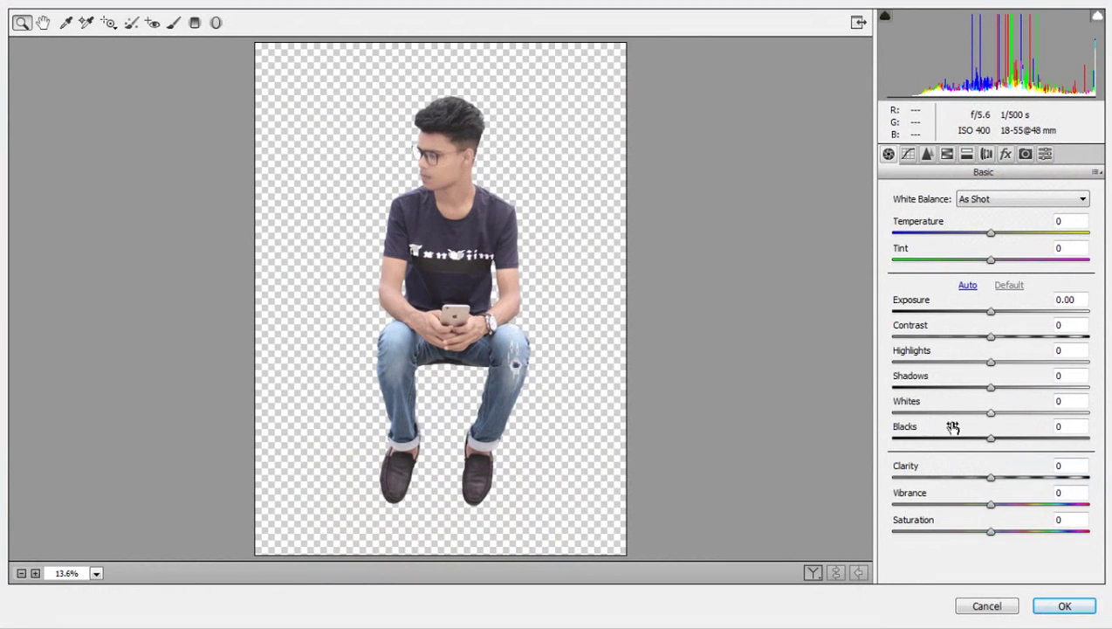
{"action": "mouse_move", "coordinate": [993, 418]}
{"action": "left_mouse_down"}
{"action": "mouse_move", "coordinate": [1058, 428]}
{"action": "mouse_move", "coordinate": [964, 445]}
{"action": "left_mouse_up"}
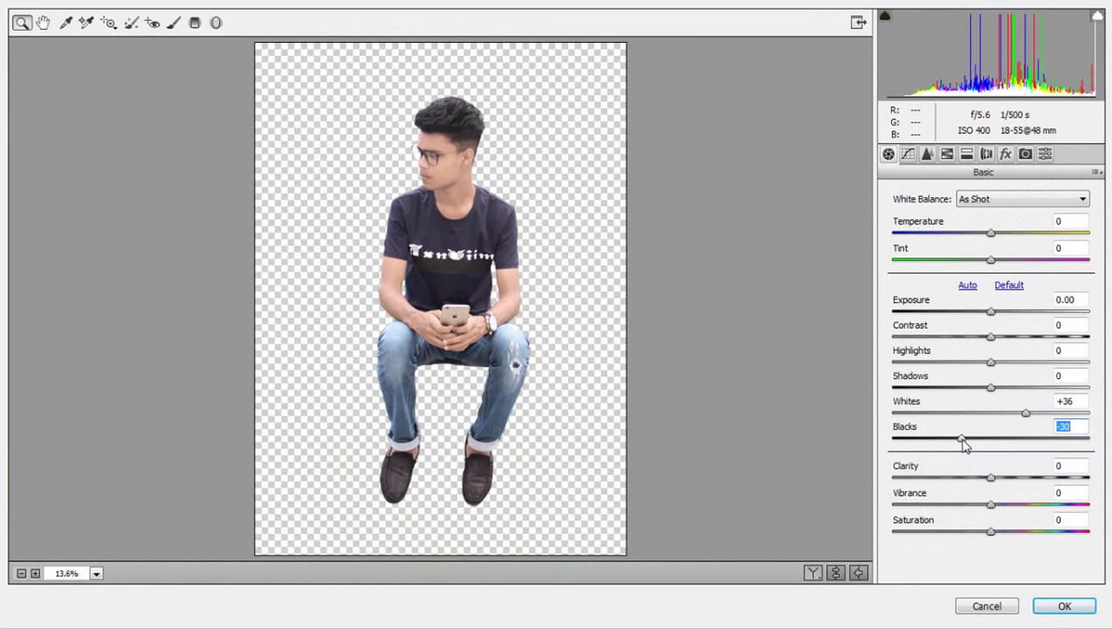
{"action": "left_click", "coordinate": [1063, 607]}
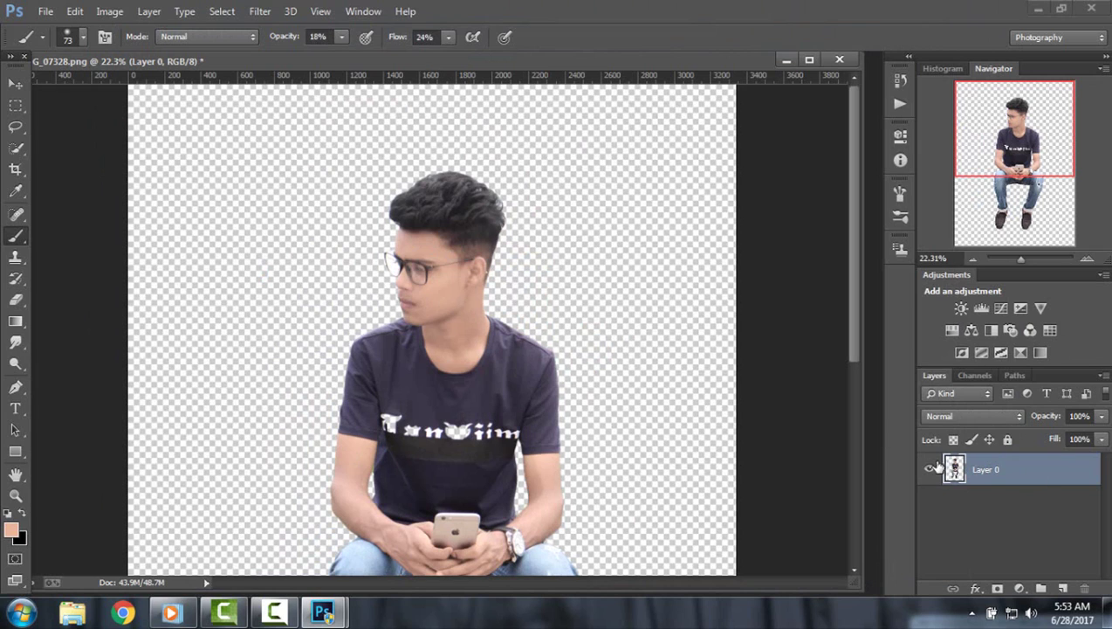
Drag the crop edges out past the image on left, right, top and bottom, and commit.
{"action": "left_click", "coordinate": [1016, 259]}
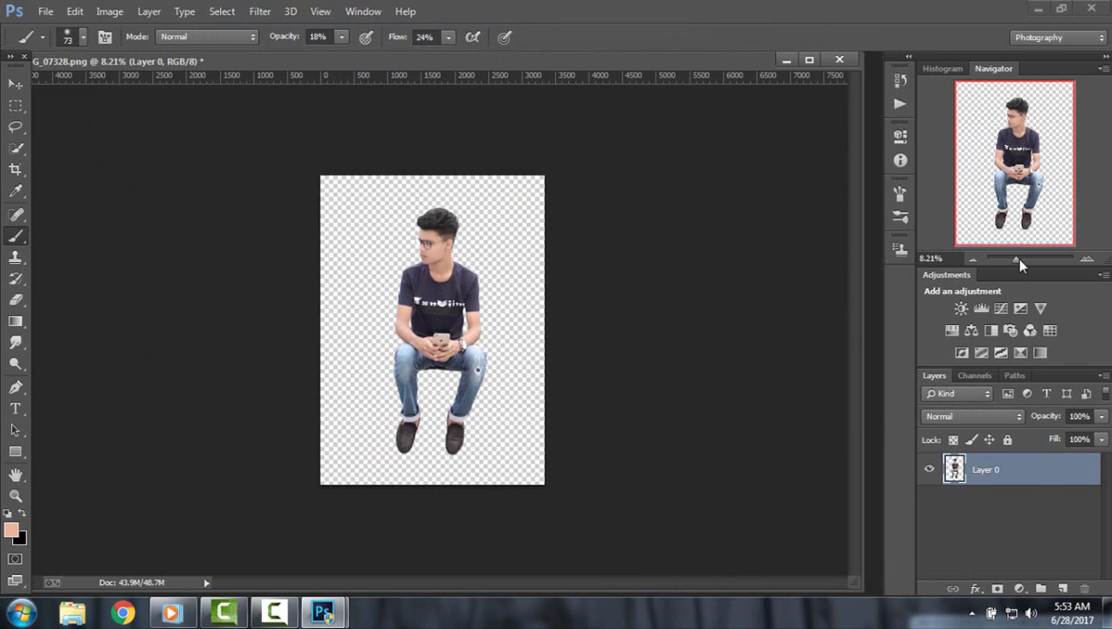
{"action": "left_click", "coordinate": [15, 169]}
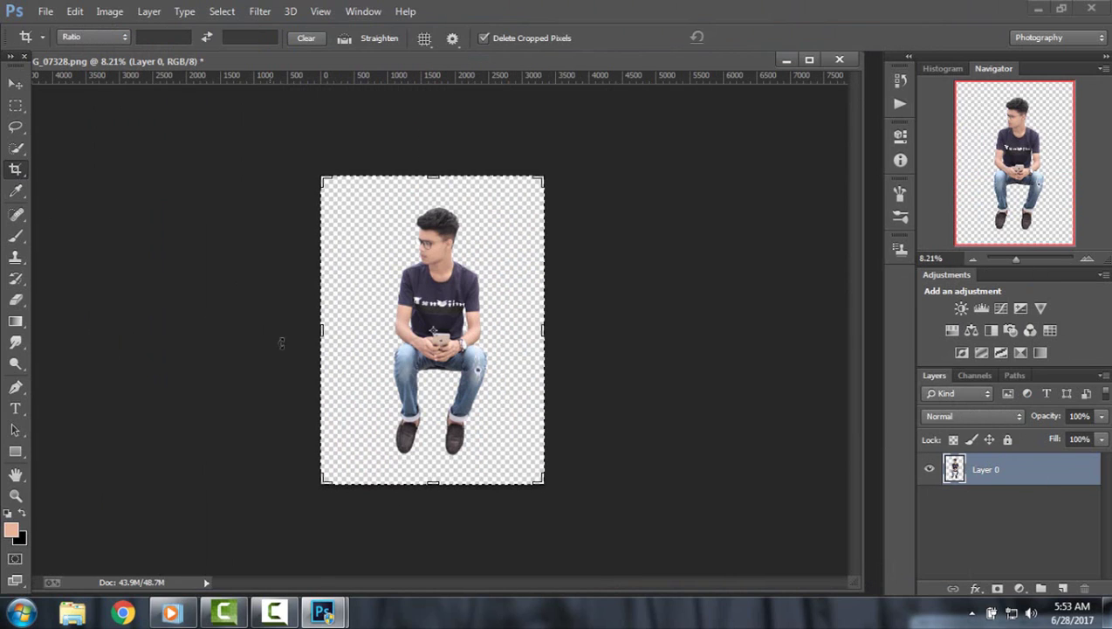
{"action": "left_click_drag", "start_coordinate": [323, 330], "coordinate": [259, 330]}
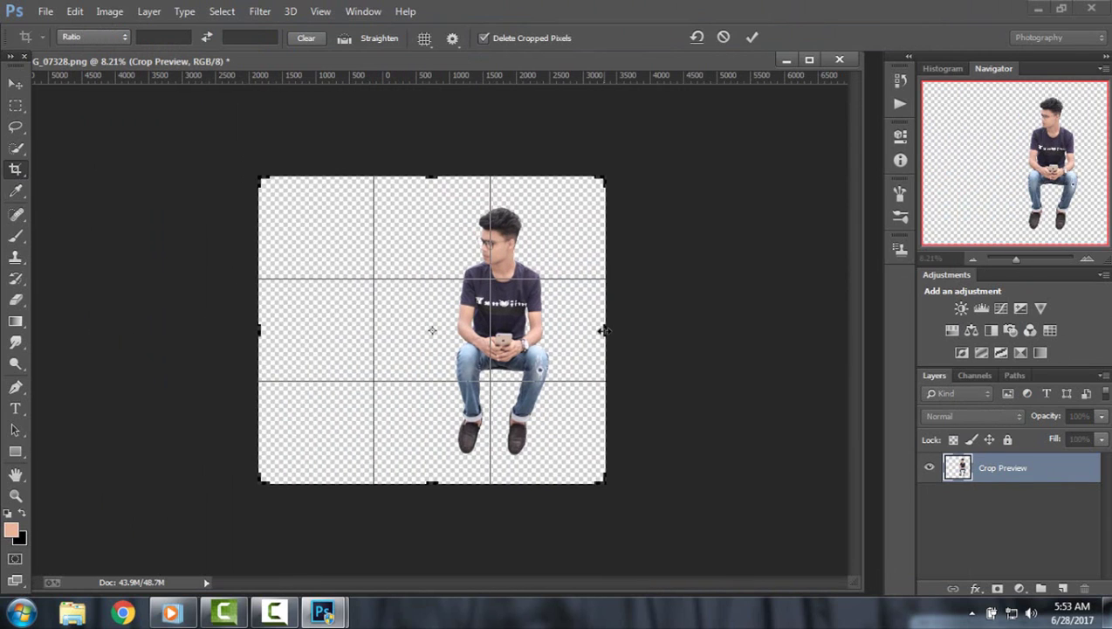
{"action": "left_click_drag", "start_coordinate": [603, 330], "coordinate": [688, 330]}
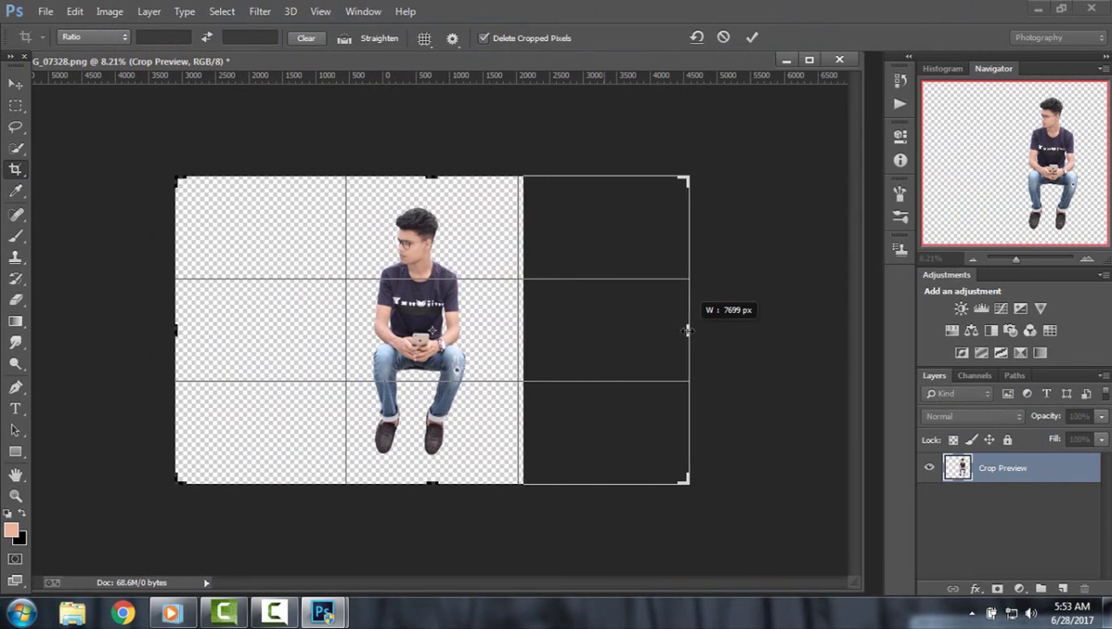
{"action": "left_click_drag", "start_coordinate": [427, 164], "coordinate": [427, 150]}
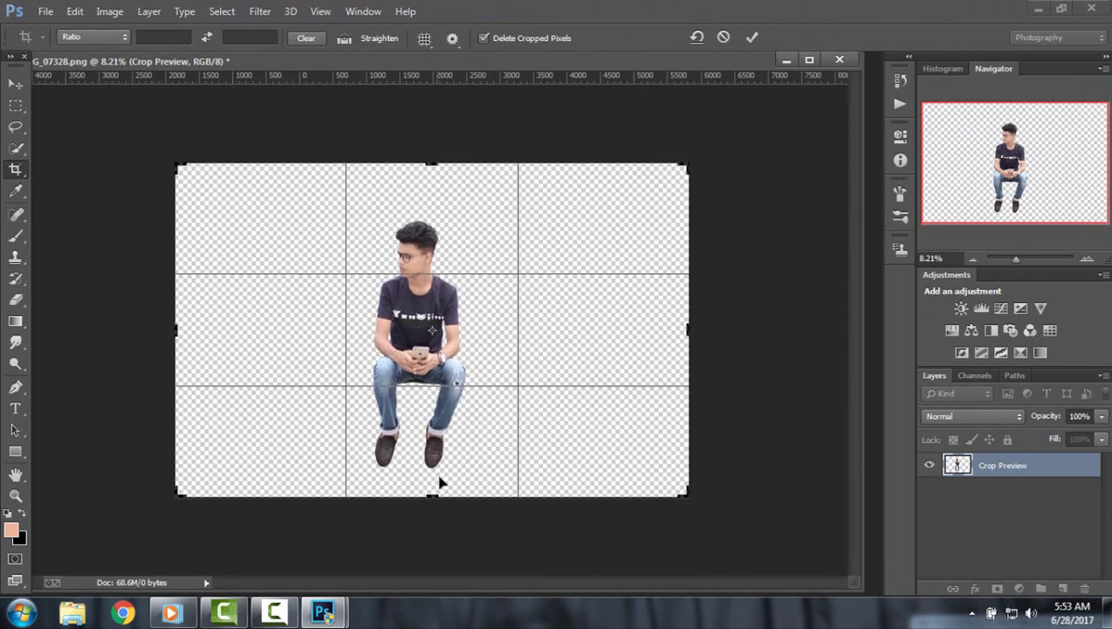
{"action": "left_click_drag", "start_coordinate": [167, 330], "coordinate": [161, 329]}
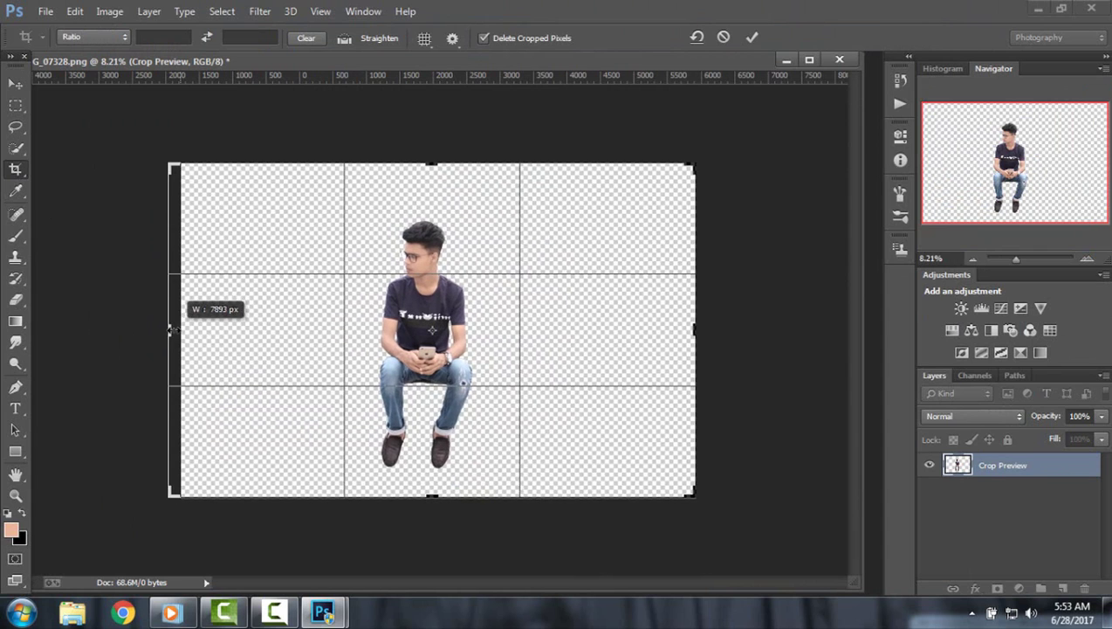
{"action": "left_click_drag", "start_coordinate": [434, 164], "coordinate": [434, 154]}
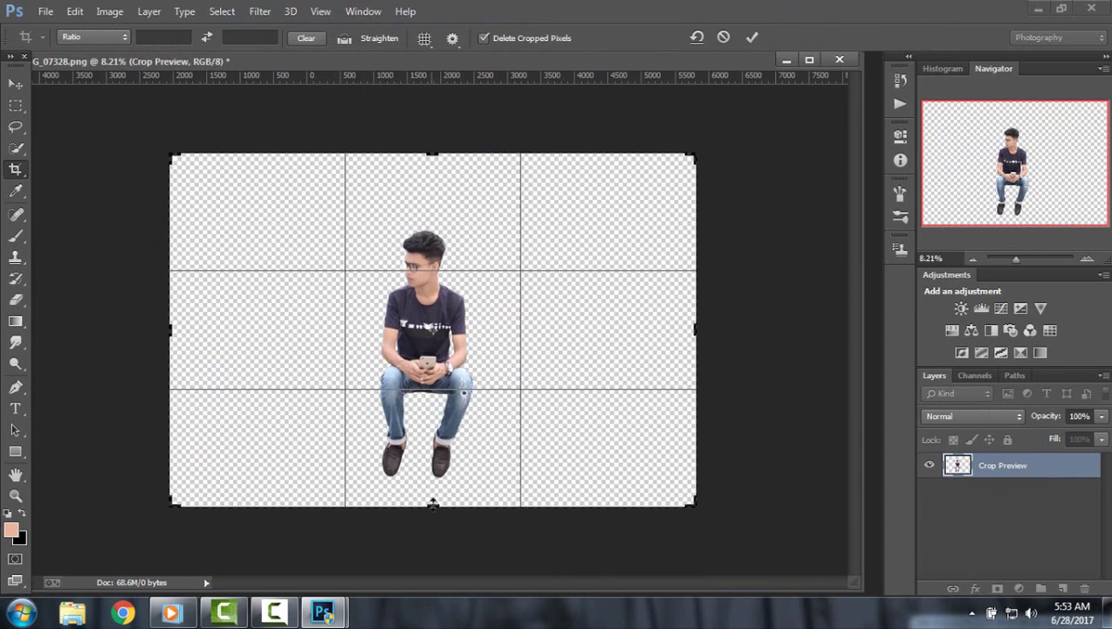
{"action": "left_click_drag", "start_coordinate": [432, 498], "coordinate": [432, 525]}
{"action": "left_click", "coordinate": [753, 37]}
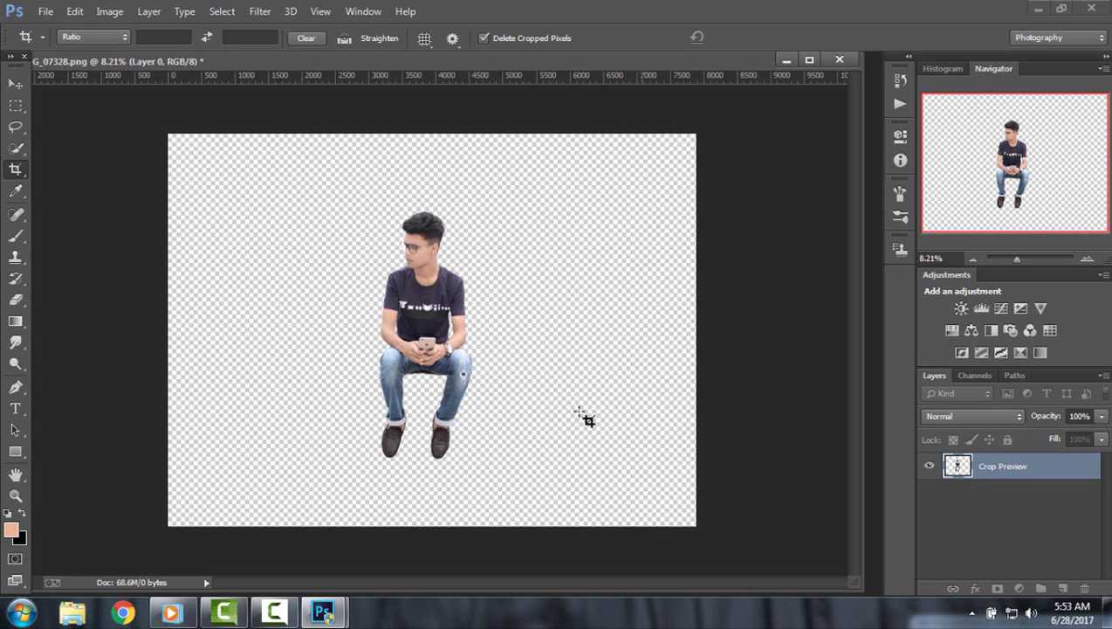
Place the orange motorbike and cloudy-sky backdrop images as linked layers behind the man.
{"action": "left_click", "coordinate": [273, 612]}
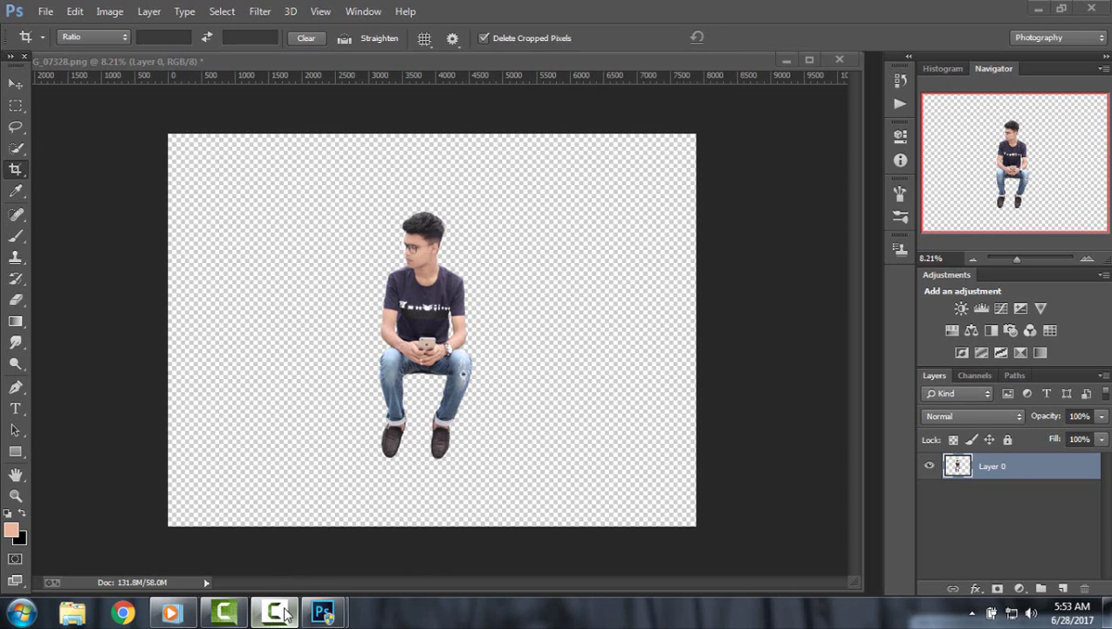
{"action": "left_click", "coordinate": [1075, 495]}
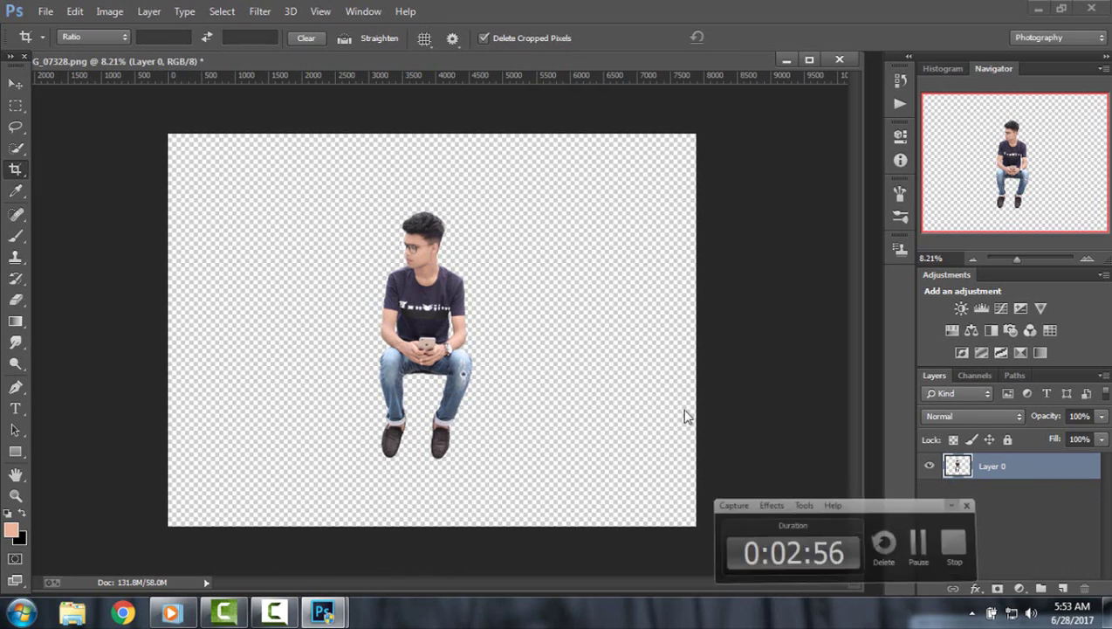
{"action": "left_click", "coordinate": [48, 11]}
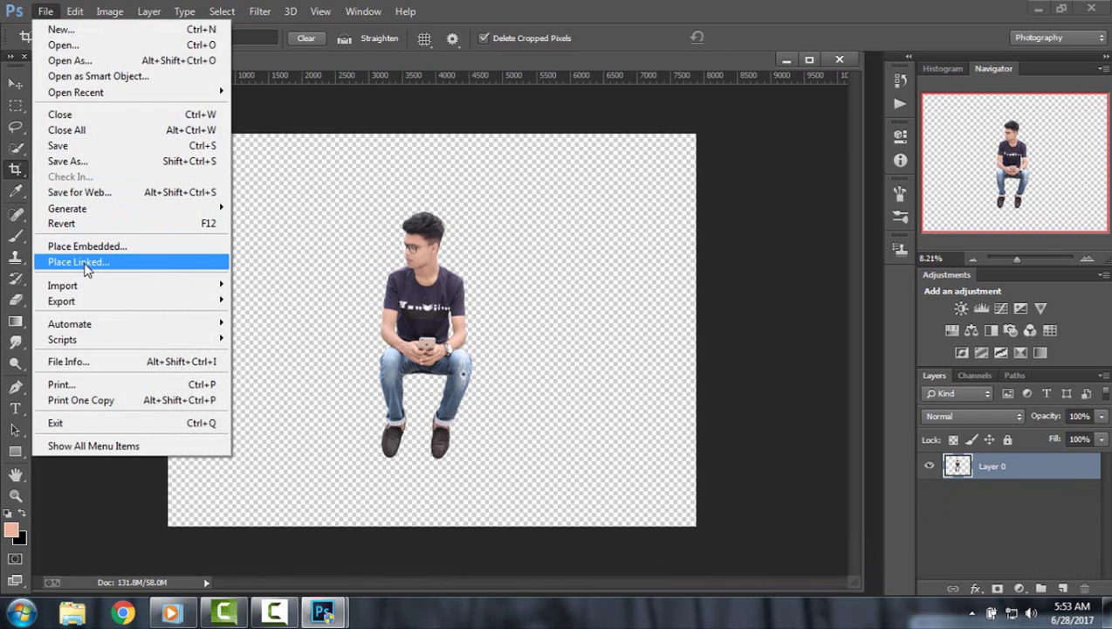
{"action": "left_click", "coordinate": [87, 259]}
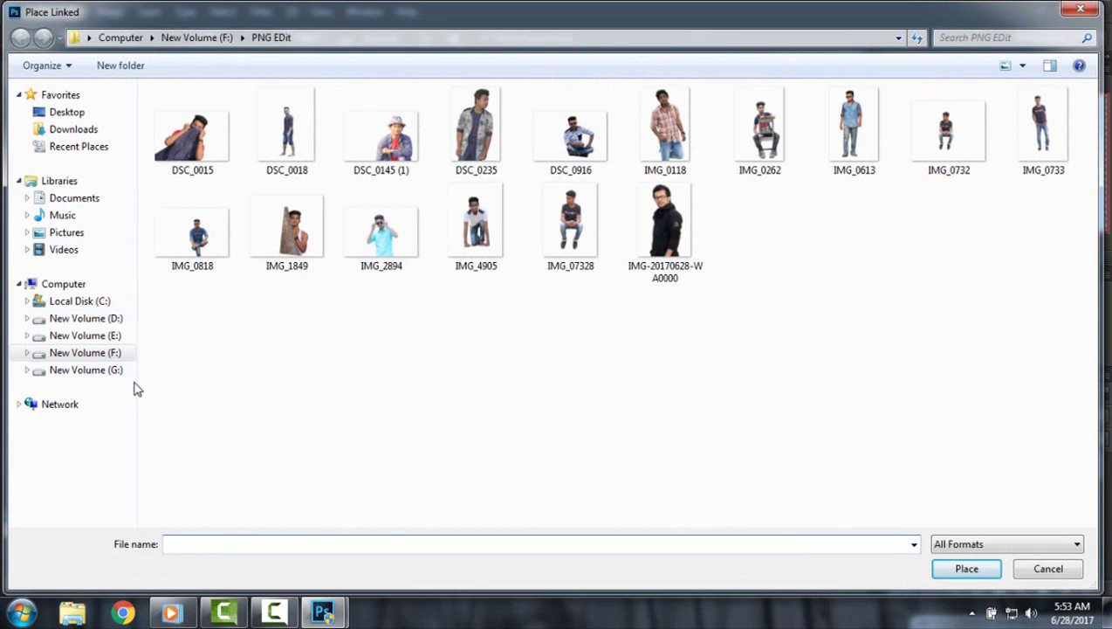
{"action": "left_click", "coordinate": [129, 371]}
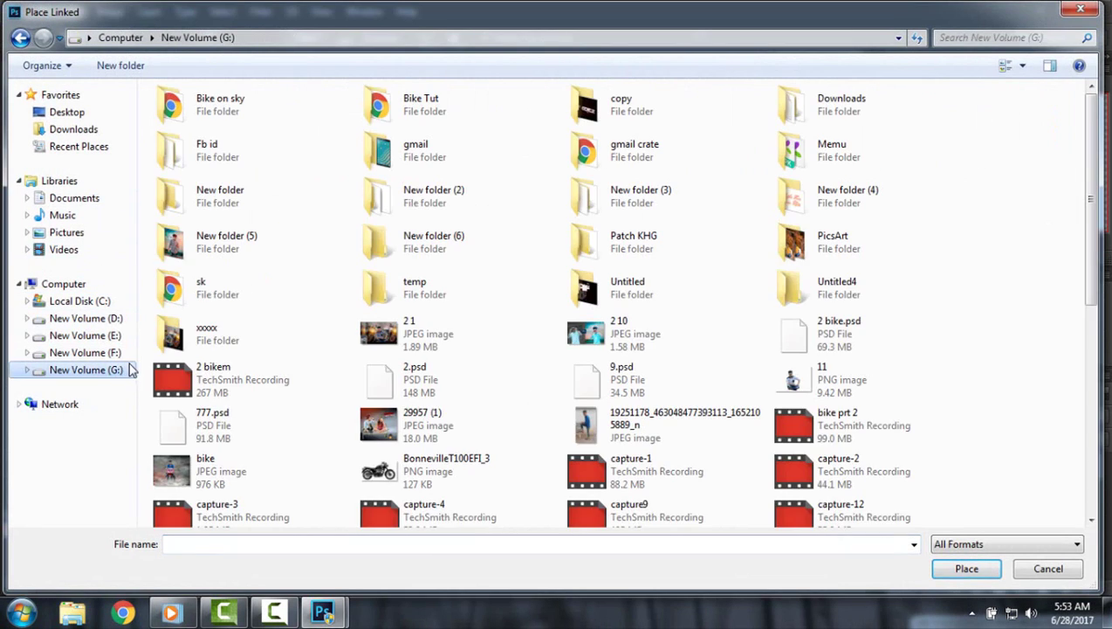
{"action": "left_click", "coordinate": [112, 319]}
{"action": "left_click", "coordinate": [223, 611]}
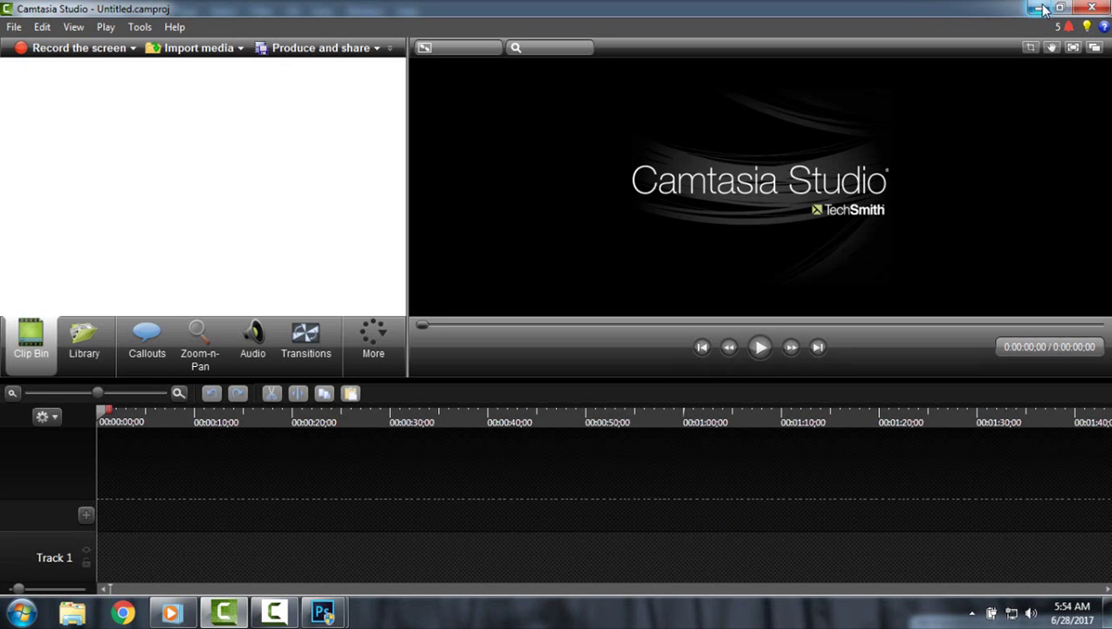
{"action": "left_click", "coordinate": [1039, 9]}
{"action": "left_click", "coordinate": [274, 612]}
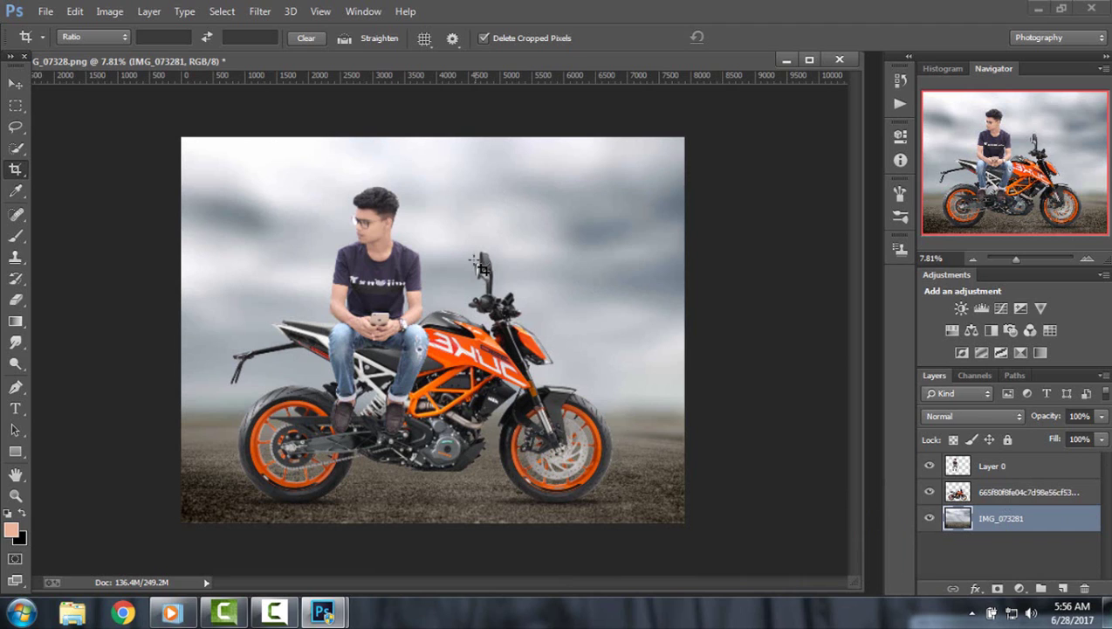
Run Color Efex Pro 4's Dark Contrasts filter on the background layer.
{"action": "double_click", "coordinate": [931, 466]}
{"action": "left_click", "coordinate": [260, 12]}
{"action": "mouse_move", "coordinate": [290, 433]}
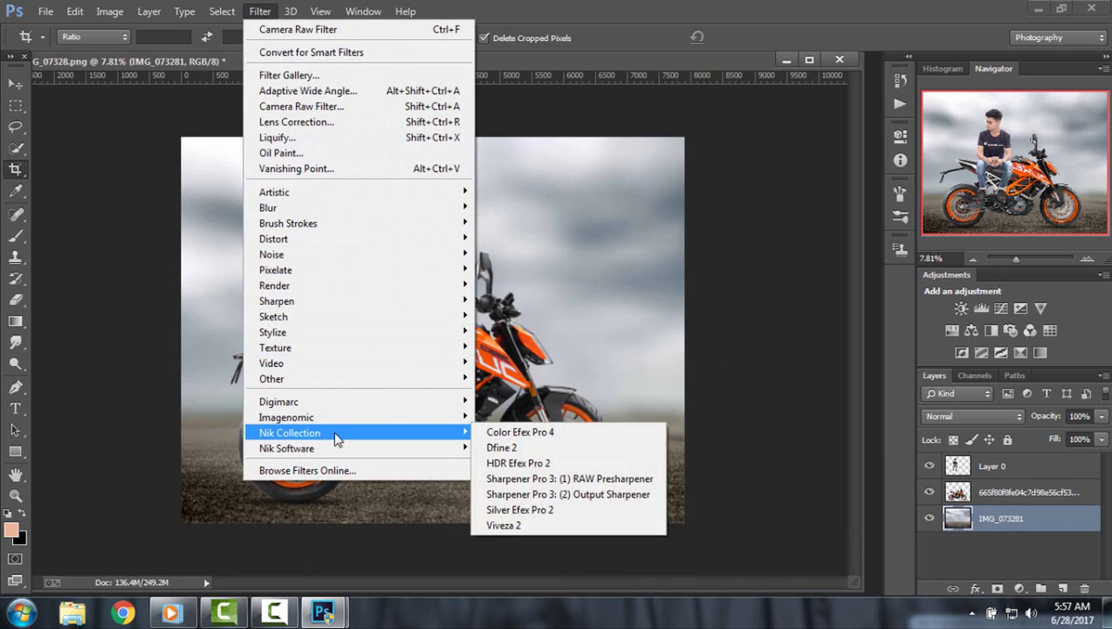
{"action": "left_click", "coordinate": [588, 440]}
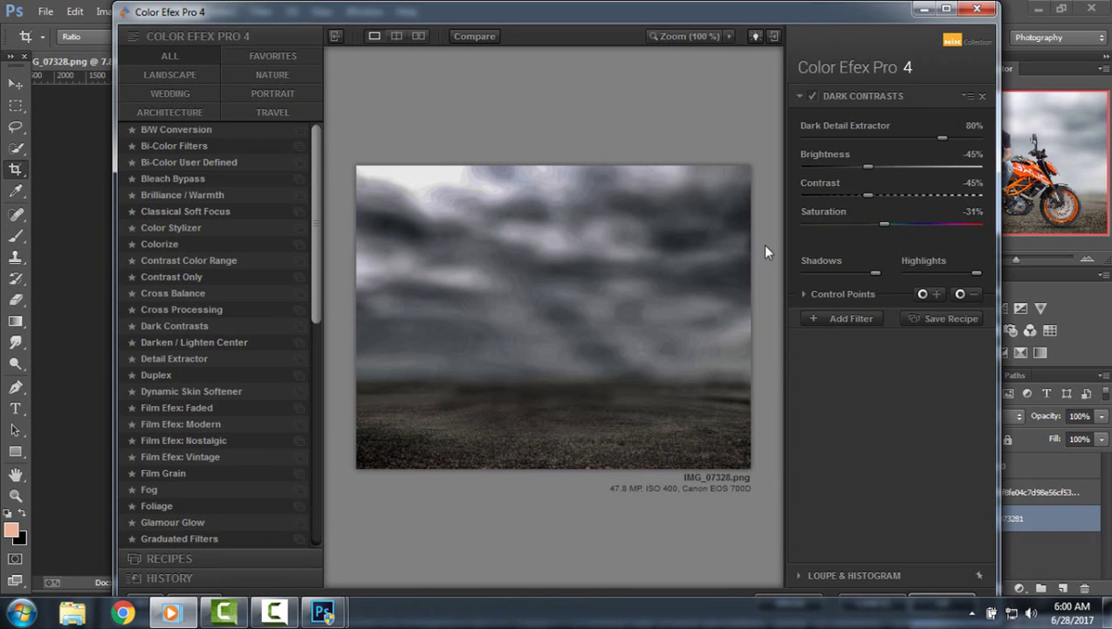
{"action": "left_click", "coordinate": [275, 613]}
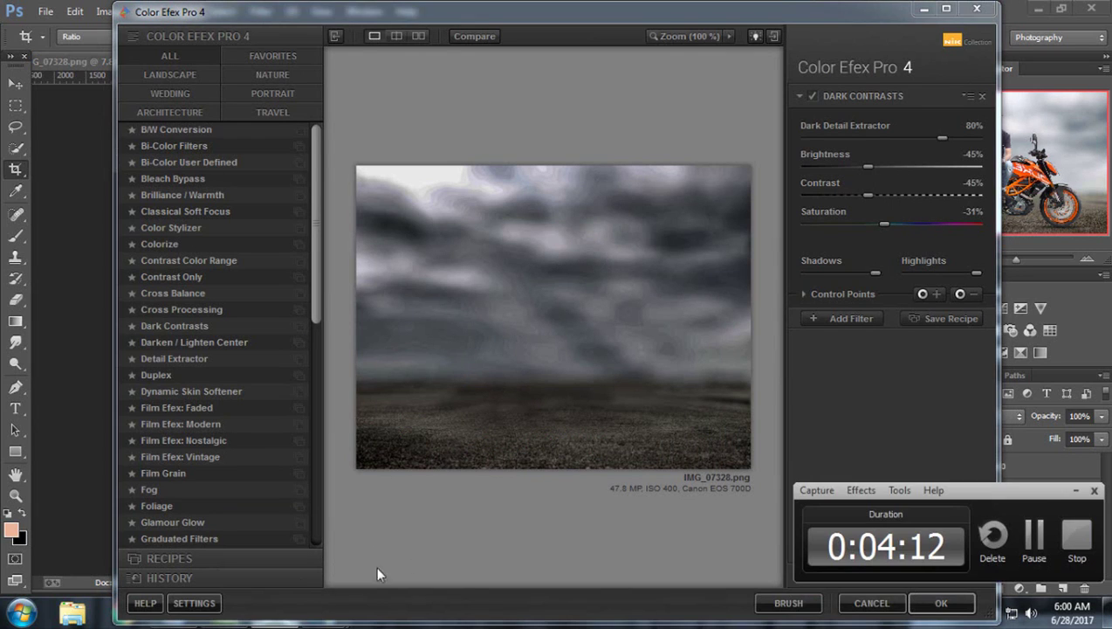
{"action": "left_click", "coordinate": [1074, 491]}
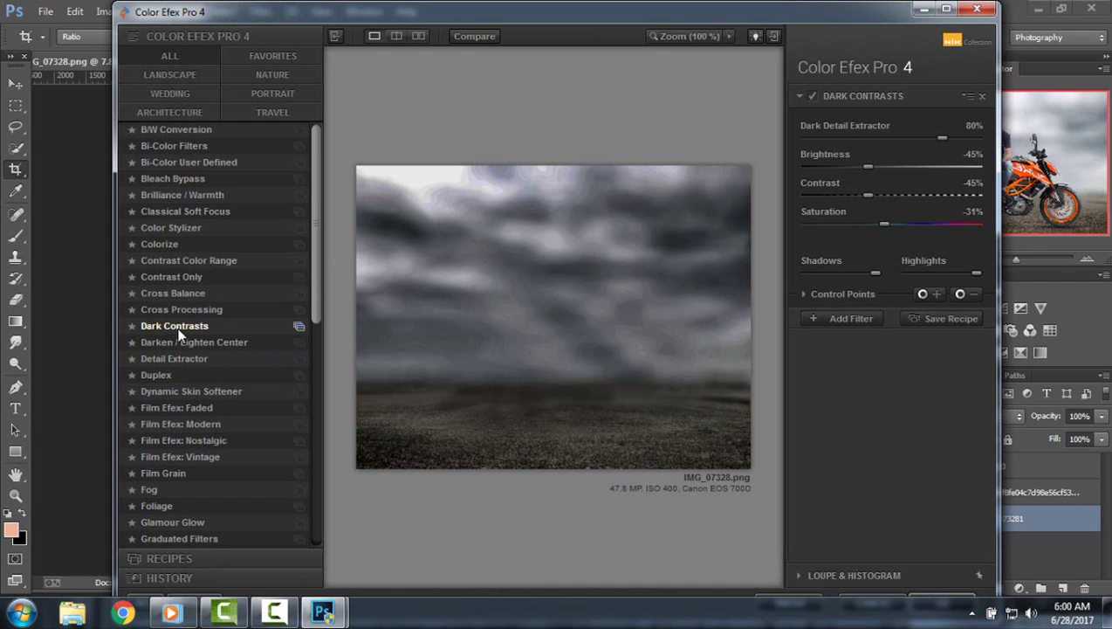
{"action": "left_click", "coordinate": [955, 600]}
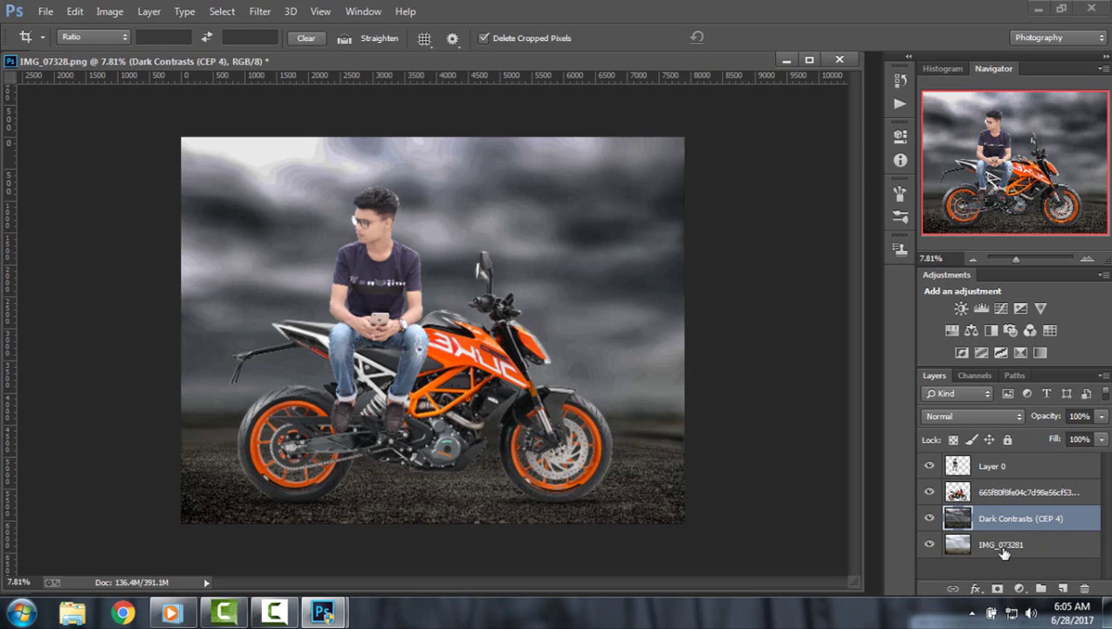
Erase the Dark Contrasts layer around both wheels with a 36% opacity, 32% flow eraser.
{"action": "left_click", "coordinate": [1004, 550]}
{"action": "left_click", "coordinate": [983, 522]}
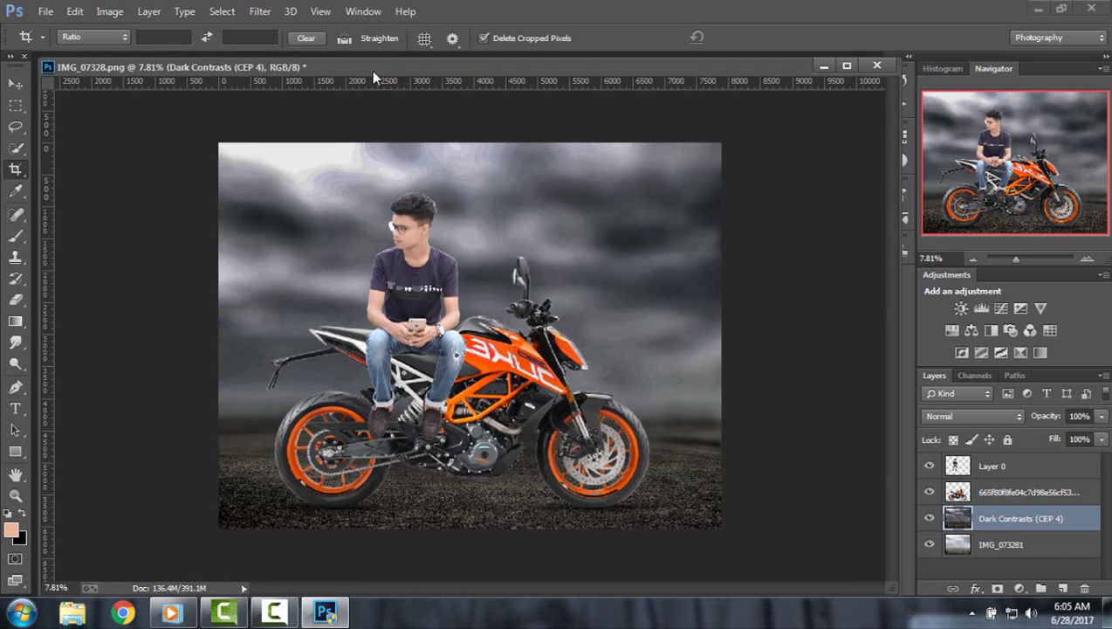
{"action": "left_click", "coordinate": [16, 299]}
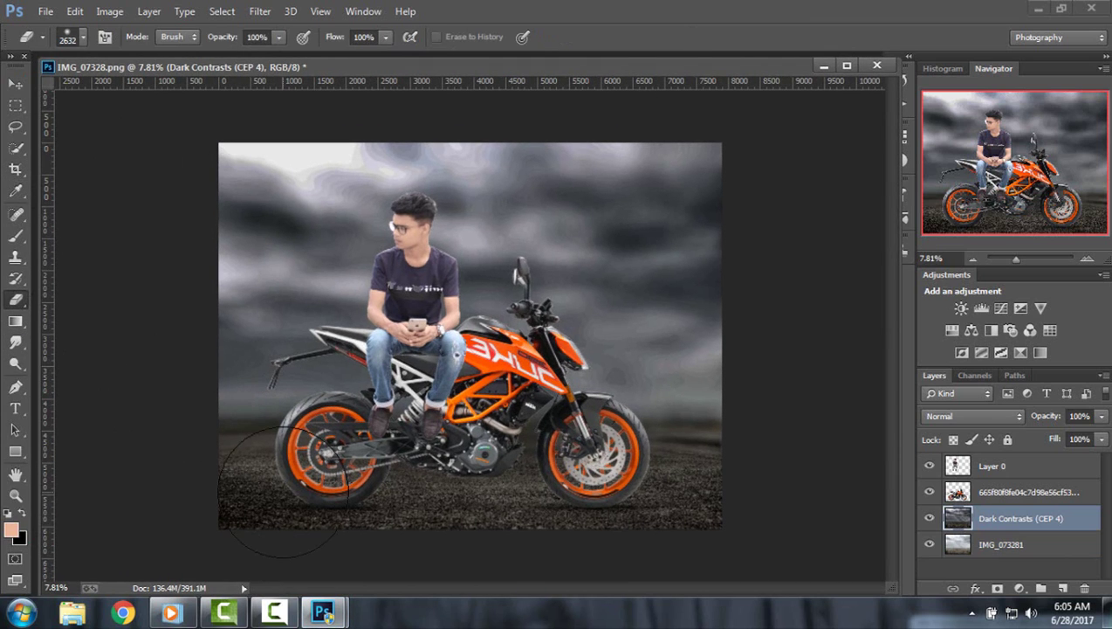
{"action": "left_click", "coordinate": [279, 36]}
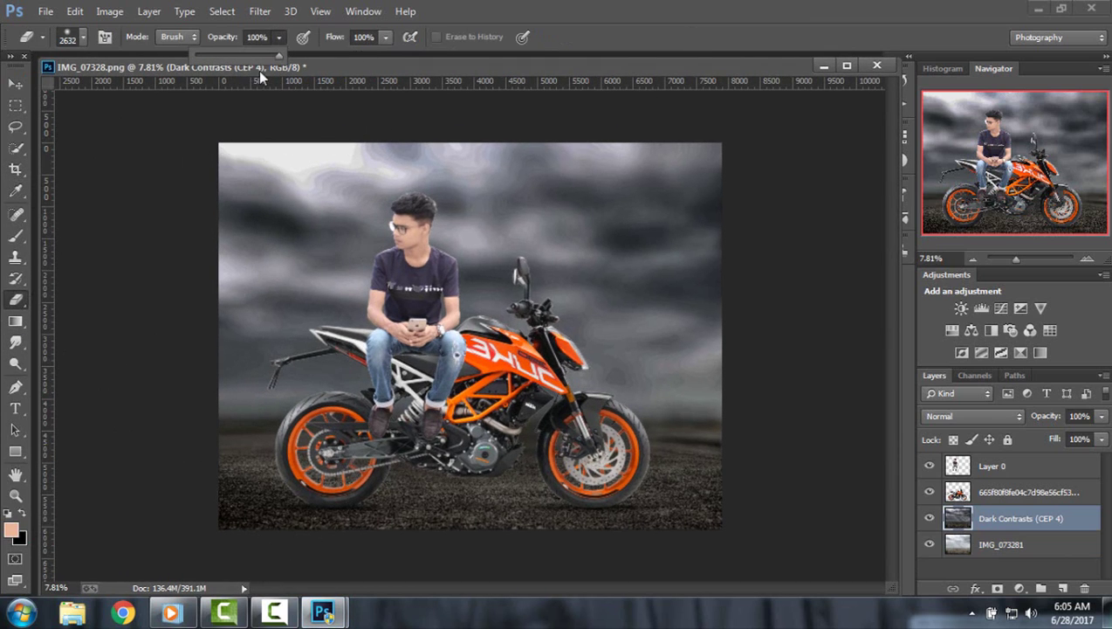
{"action": "left_click_drag", "start_coordinate": [230, 55], "coordinate": [222, 55]}
{"action": "left_click", "coordinate": [382, 38]}
{"action": "left_click", "coordinate": [329, 57]}
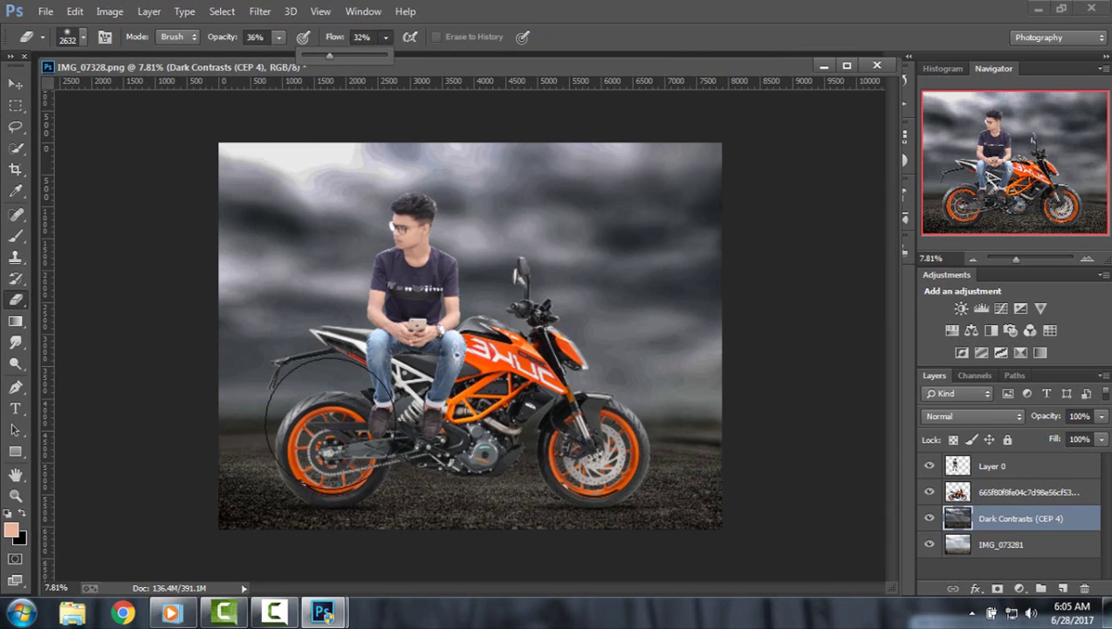
{"action": "mouse_move", "coordinate": [270, 507]}
{"action": "left_mouse_down"}
{"action": "mouse_move", "coordinate": [301, 472]}
{"action": "mouse_move", "coordinate": [323, 485]}
{"action": "left_mouse_up"}
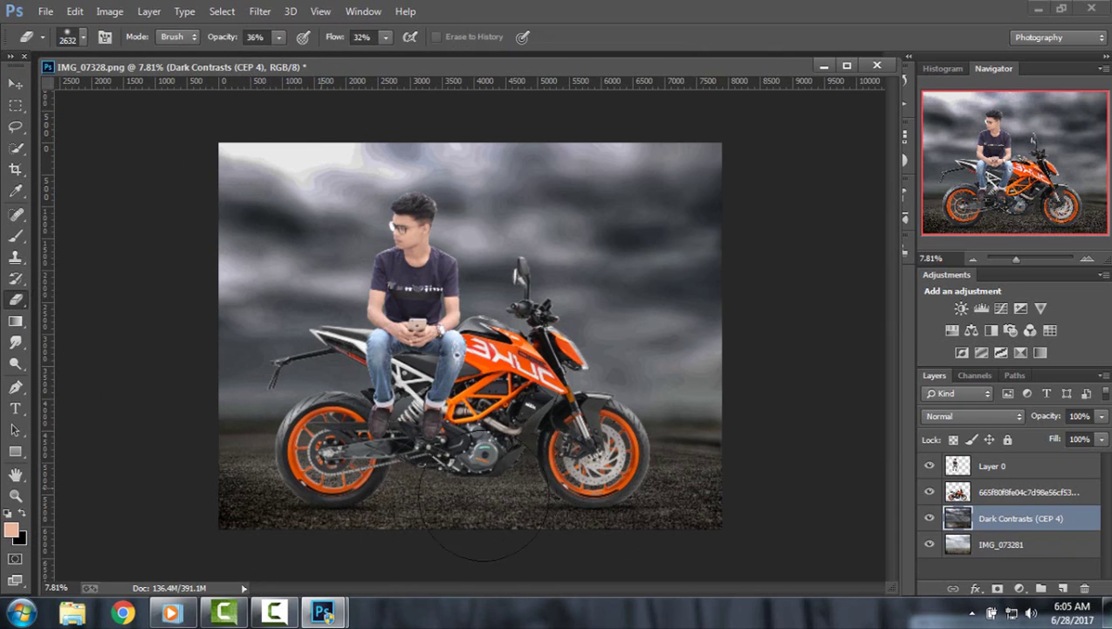
{"action": "mouse_move", "coordinate": [683, 498]}
{"action": "left_mouse_down"}
{"action": "mouse_move", "coordinate": [577, 471]}
{"action": "mouse_move", "coordinate": [235, 497]}
{"action": "mouse_move", "coordinate": [275, 497]}
{"action": "left_mouse_up"}
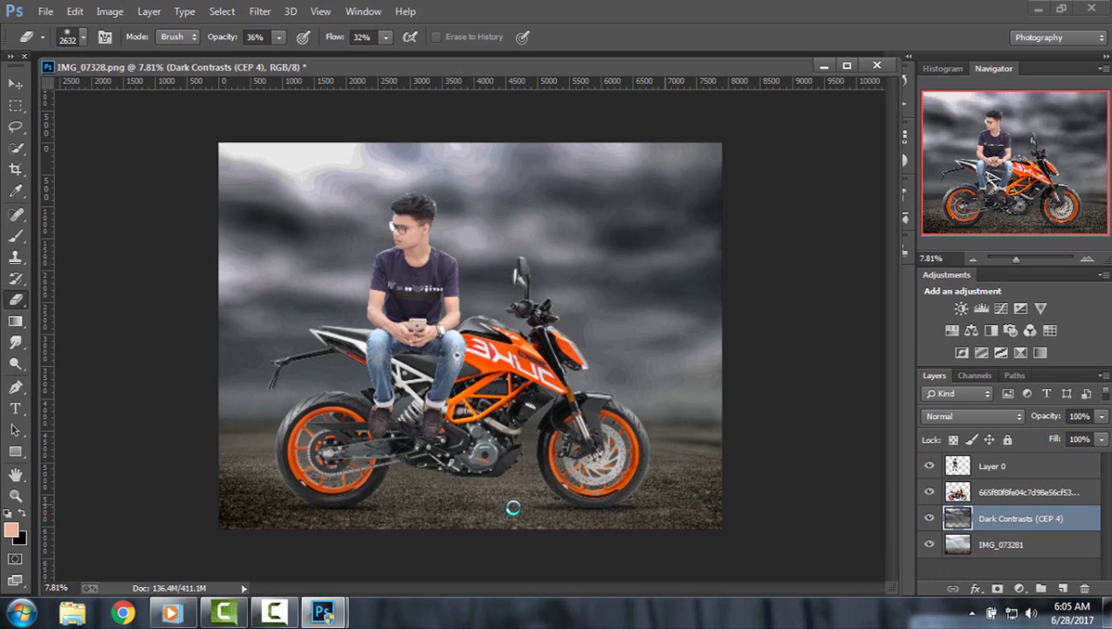
Compare the image with and without Dark Contrasts, then zoom to 67% on the man's head.
{"action": "left_click", "coordinate": [930, 519]}
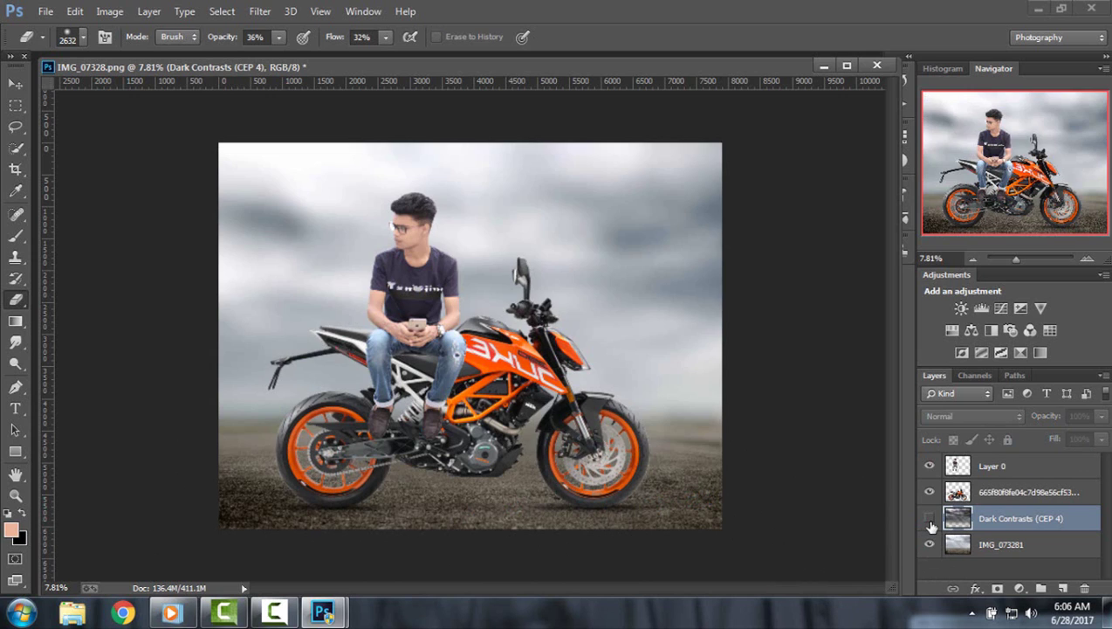
{"action": "left_click", "coordinate": [930, 519]}
{"action": "left_click", "coordinate": [930, 519]}
{"action": "left_click", "coordinate": [930, 518]}
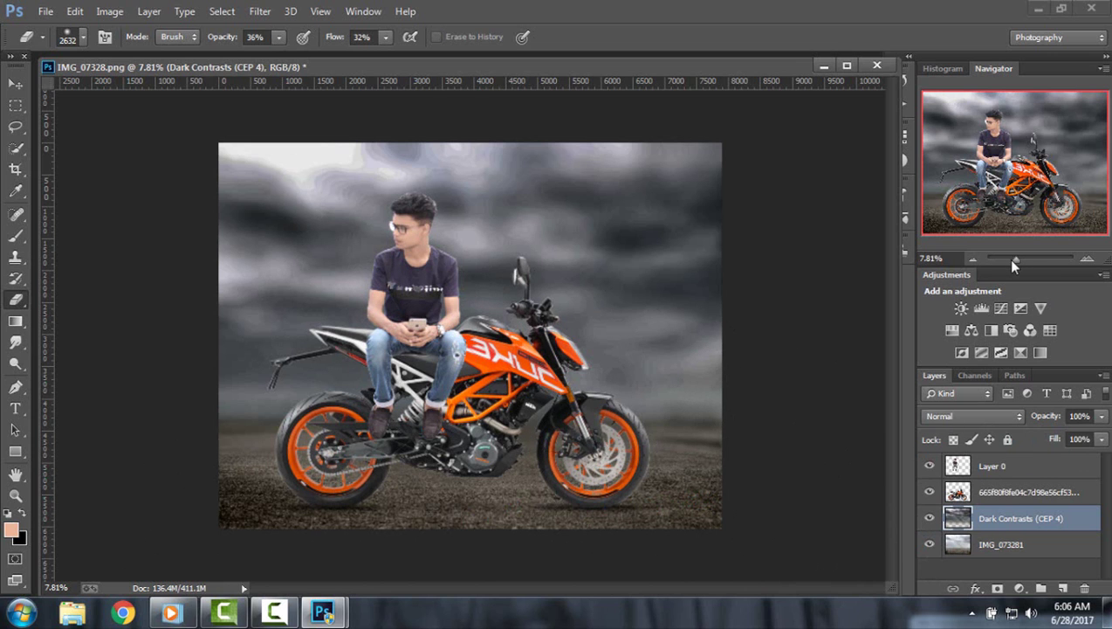
{"action": "left_click_drag", "start_coordinate": [1006, 259], "coordinate": [1027, 259]}
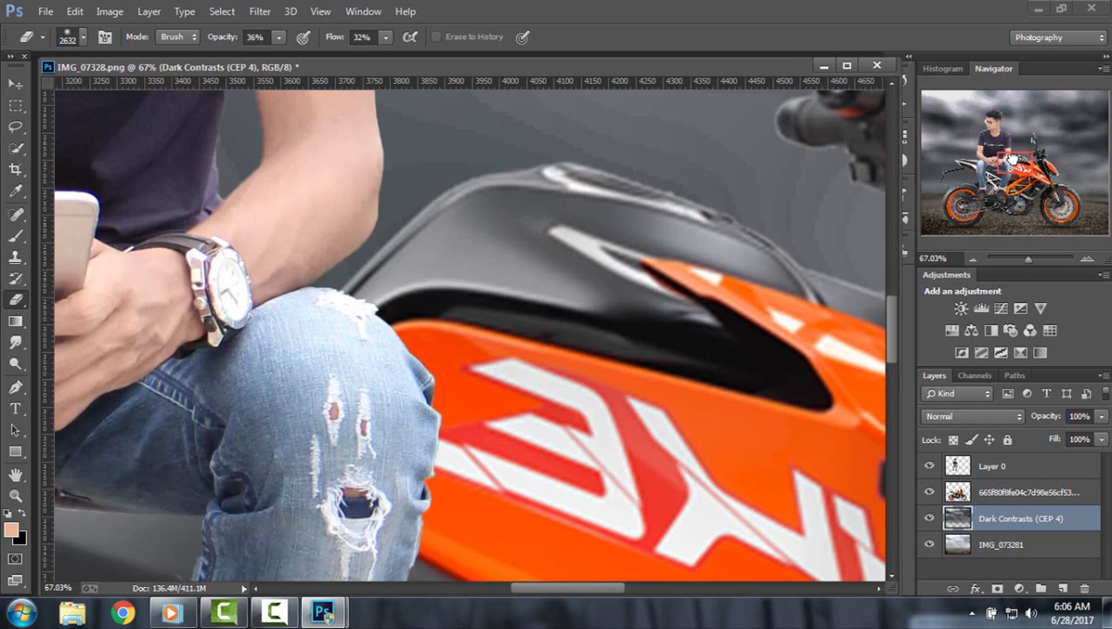
{"action": "left_click_drag", "start_coordinate": [1010, 165], "coordinate": [992, 120]}
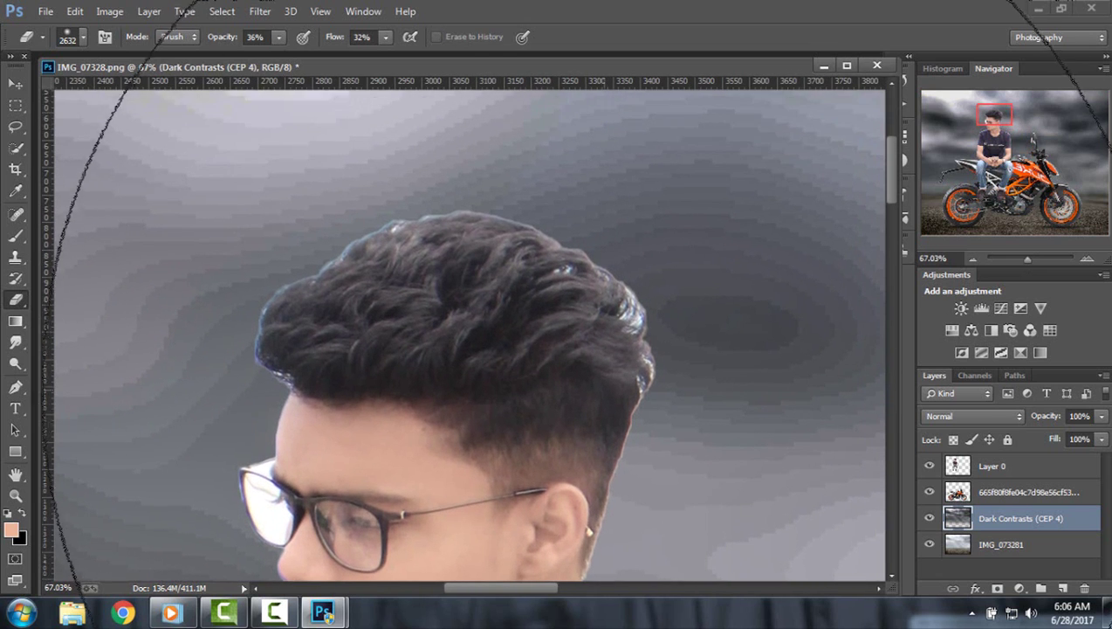
Set the eraser to full opacity and flow, undo the erased hair patch, and select Layer 0.
{"action": "left_click", "coordinate": [17, 346]}
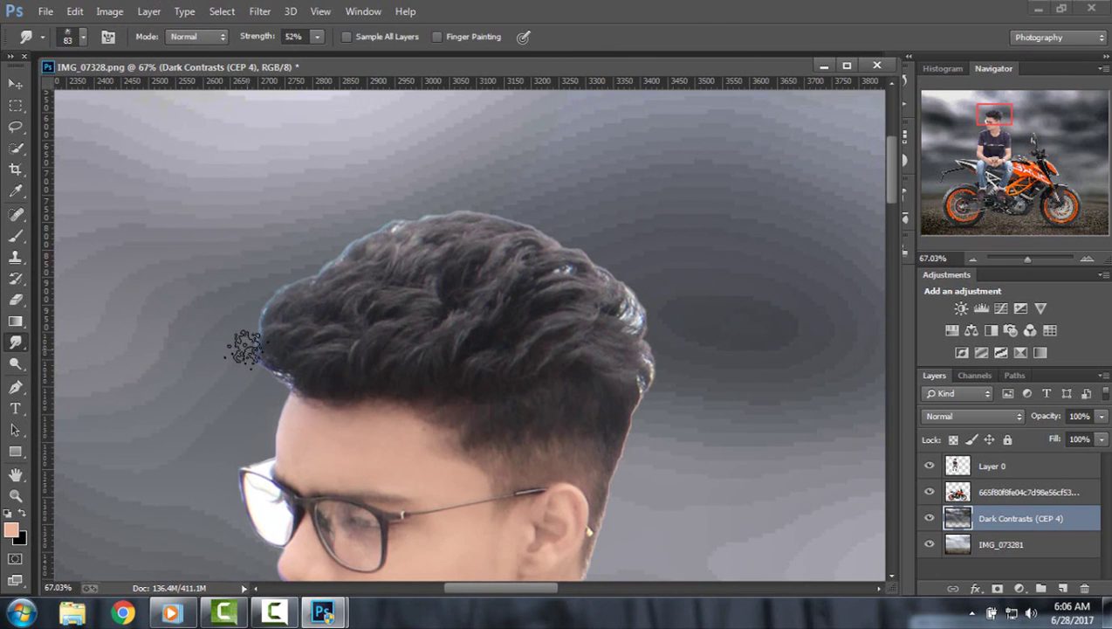
{"action": "left_click", "coordinate": [14, 300]}
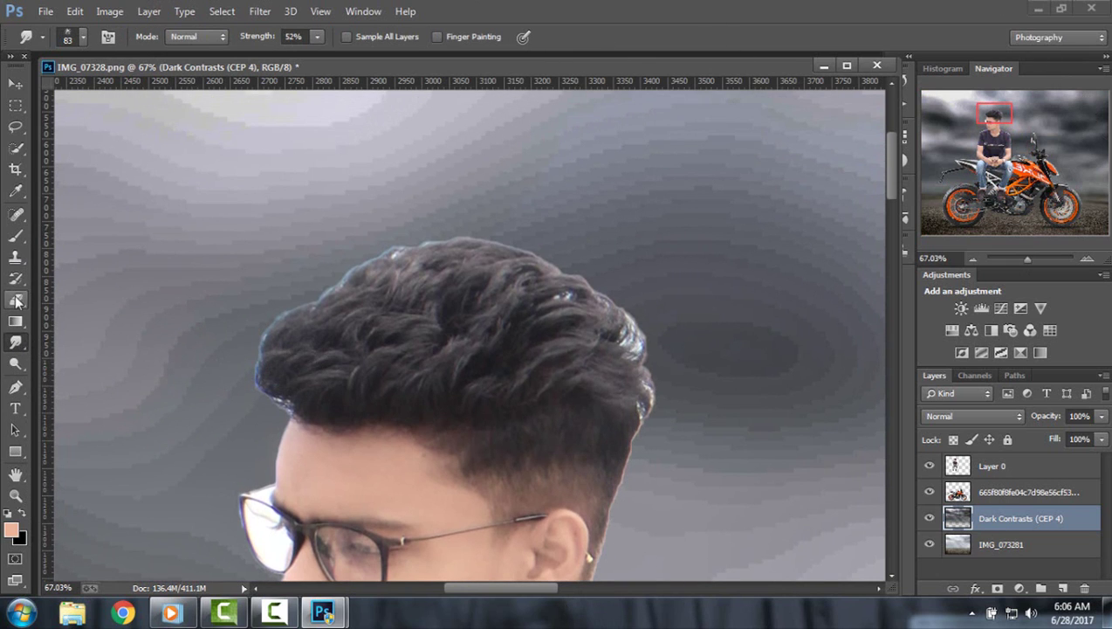
{"action": "left_click", "coordinate": [85, 39]}
{"action": "left_click", "coordinate": [279, 37]}
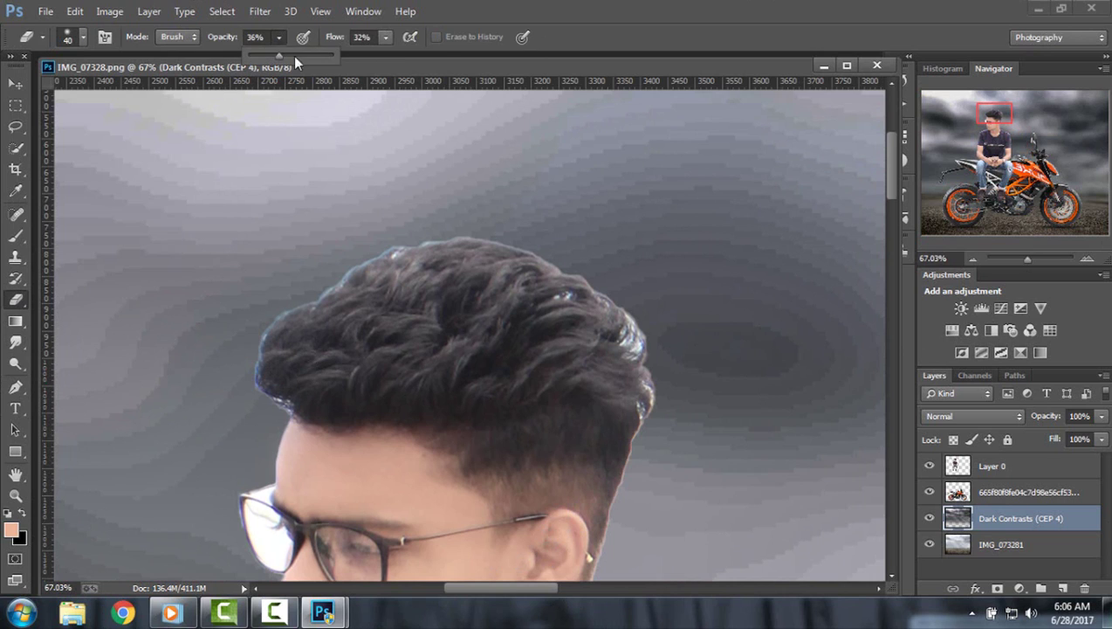
{"action": "left_click", "coordinate": [386, 37]}
{"action": "left_click", "coordinate": [624, 375]}
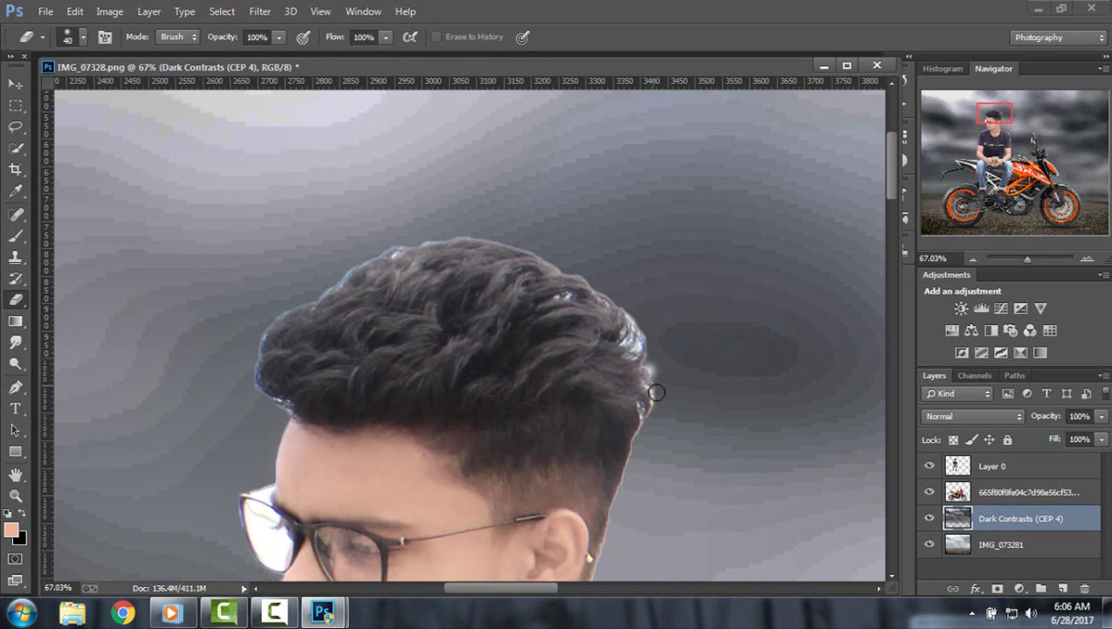
{"action": "left_click", "coordinate": [74, 12]}
{"action": "left_click", "coordinate": [114, 41]}
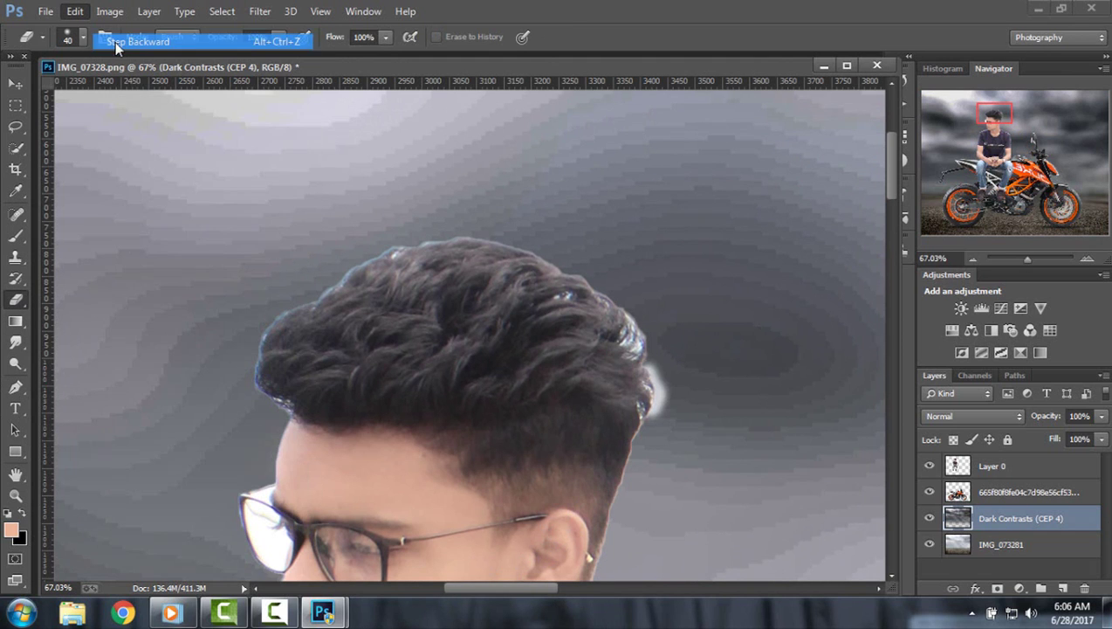
{"action": "left_click", "coordinate": [959, 466]}
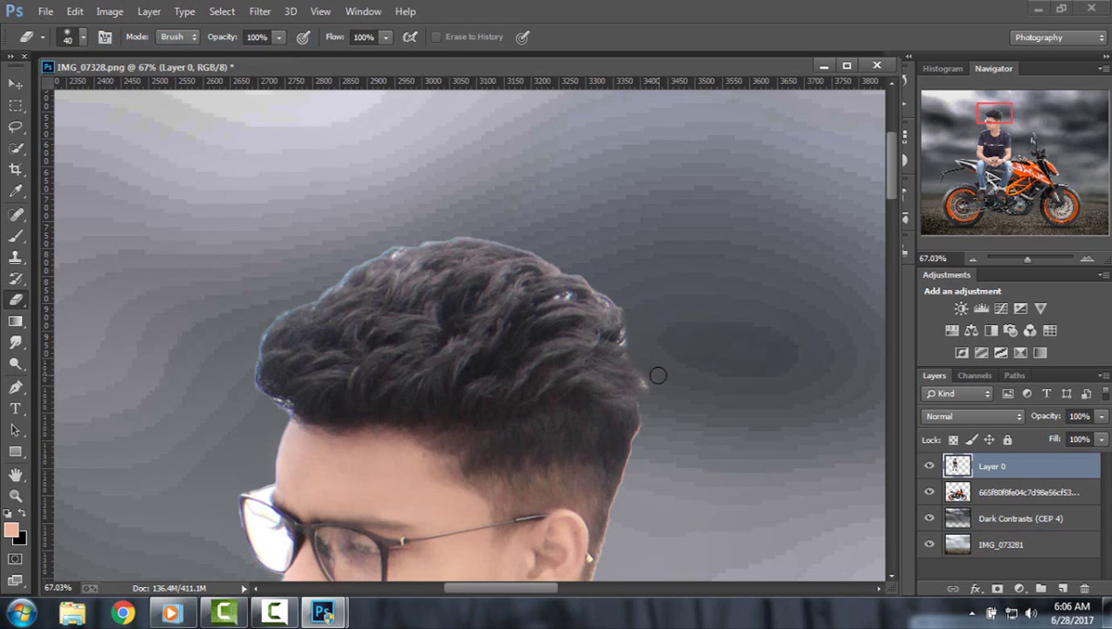
Smudge the top, left and right hair edges into the sky at 52% strength.
{"action": "left_click", "coordinate": [15, 343]}
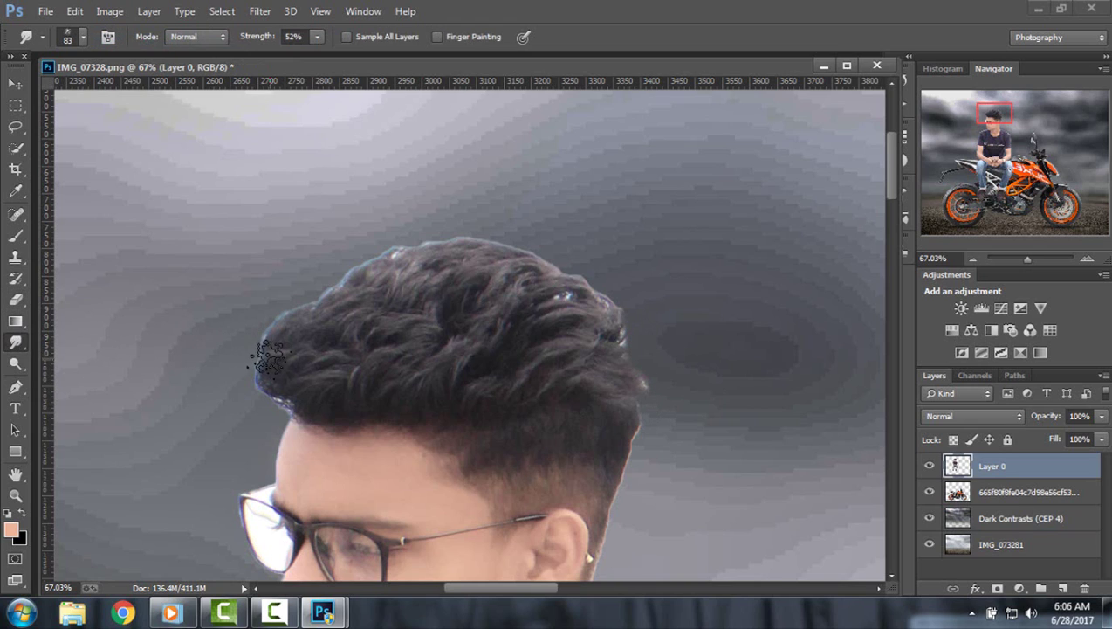
{"action": "mouse_move", "coordinate": [354, 273]}
{"action": "left_mouse_down"}
{"action": "mouse_move", "coordinate": [335, 266]}
{"action": "mouse_move", "coordinate": [533, 216]}
{"action": "left_mouse_up"}
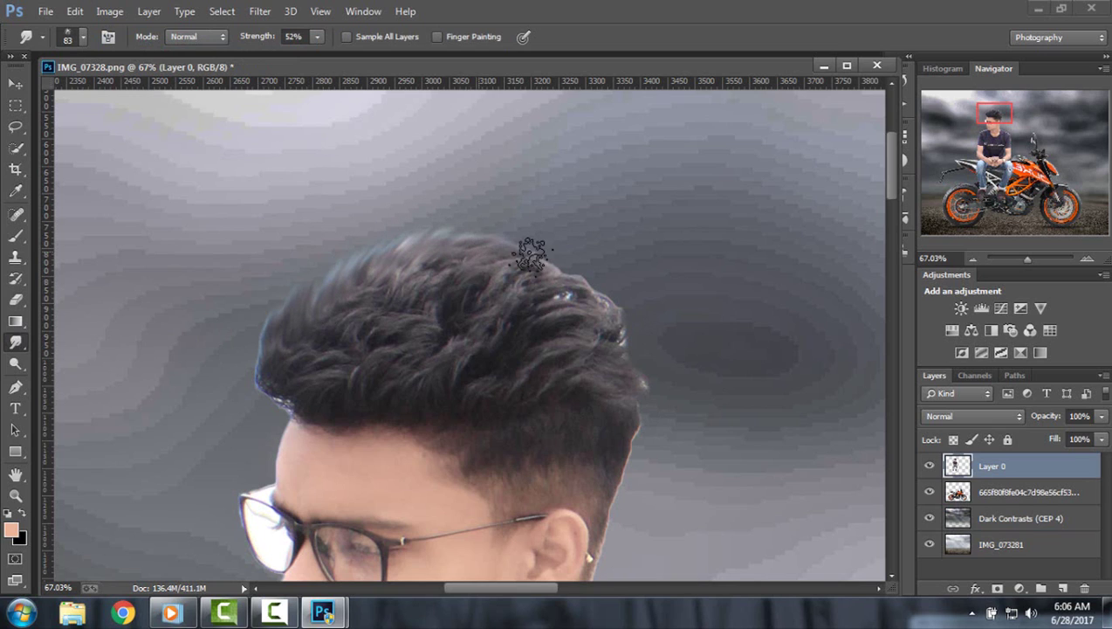
{"action": "mouse_move", "coordinate": [269, 378]}
{"action": "left_mouse_down"}
{"action": "mouse_move", "coordinate": [285, 368]}
{"action": "mouse_move", "coordinate": [268, 334]}
{"action": "mouse_move", "coordinate": [323, 249]}
{"action": "mouse_move", "coordinate": [378, 223]}
{"action": "mouse_move", "coordinate": [405, 241]}
{"action": "mouse_move", "coordinate": [566, 229]}
{"action": "left_mouse_up"}
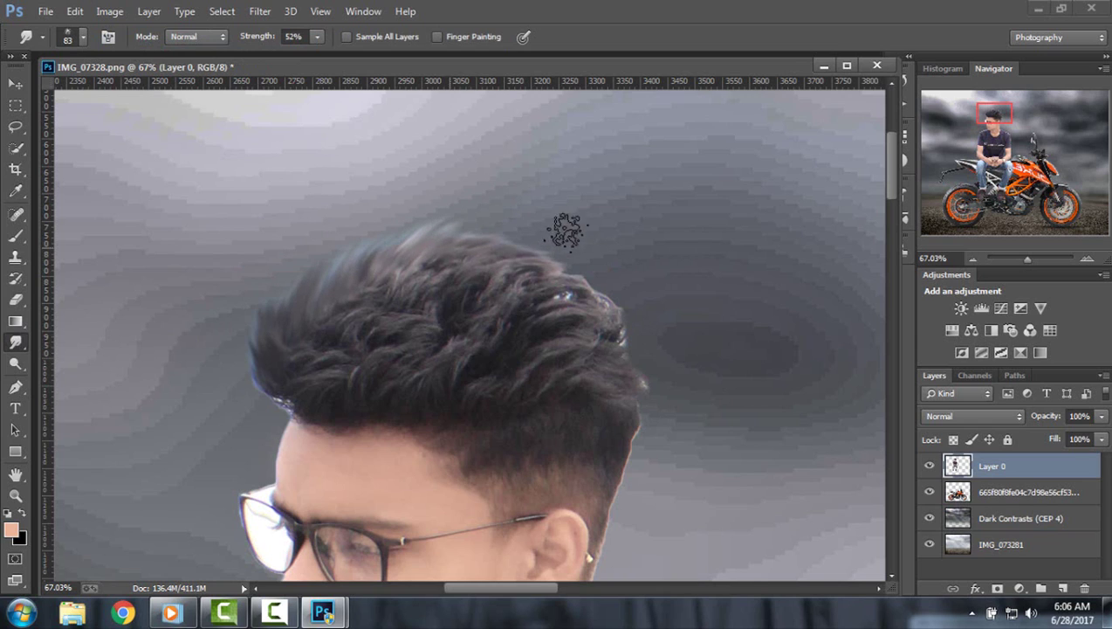
{"action": "mouse_move", "coordinate": [288, 297]}
{"action": "left_mouse_down"}
{"action": "mouse_move", "coordinate": [393, 258]}
{"action": "mouse_move", "coordinate": [496, 241]}
{"action": "mouse_move", "coordinate": [688, 355]}
{"action": "mouse_move", "coordinate": [617, 354]}
{"action": "mouse_move", "coordinate": [629, 348]}
{"action": "mouse_move", "coordinate": [683, 388]}
{"action": "mouse_move", "coordinate": [671, 336]}
{"action": "left_mouse_up"}
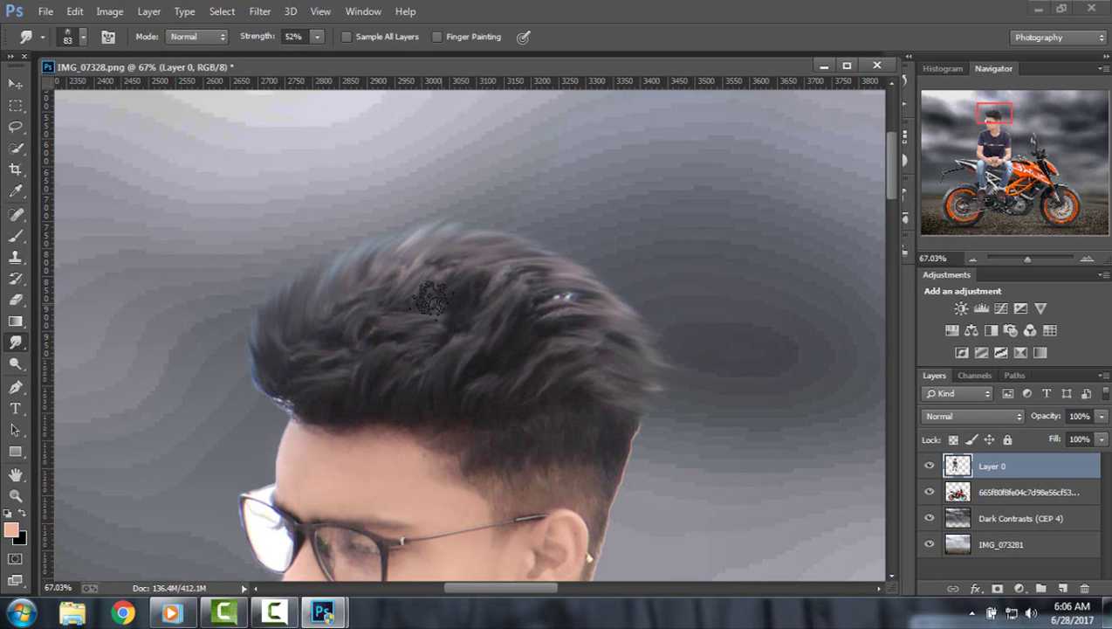
{"action": "scroll", "coordinate": [646, 330], "scroll_direction": "down", "scroll_amount": 2}
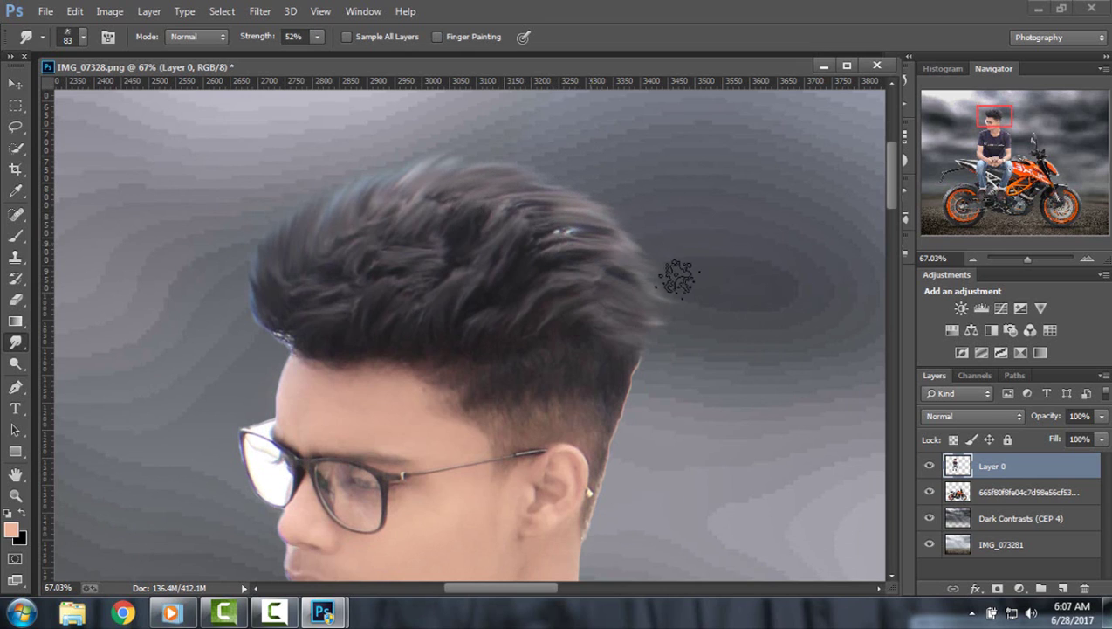
{"action": "left_click_drag", "start_coordinate": [662, 296], "coordinate": [737, 348]}
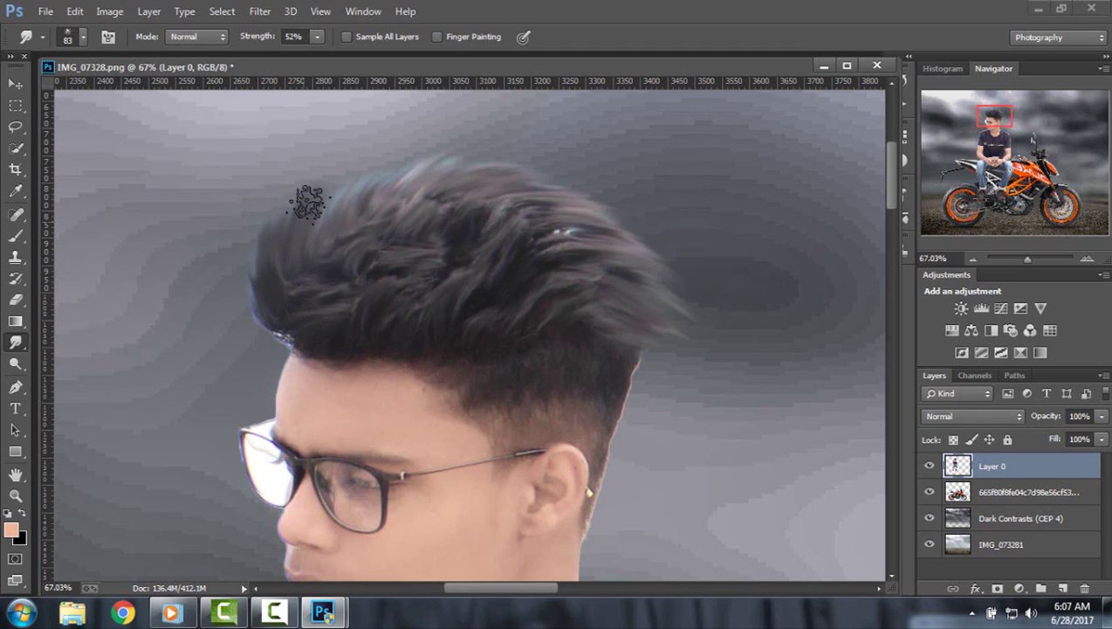
{"action": "left_click_drag", "start_coordinate": [259, 230], "coordinate": [335, 181]}
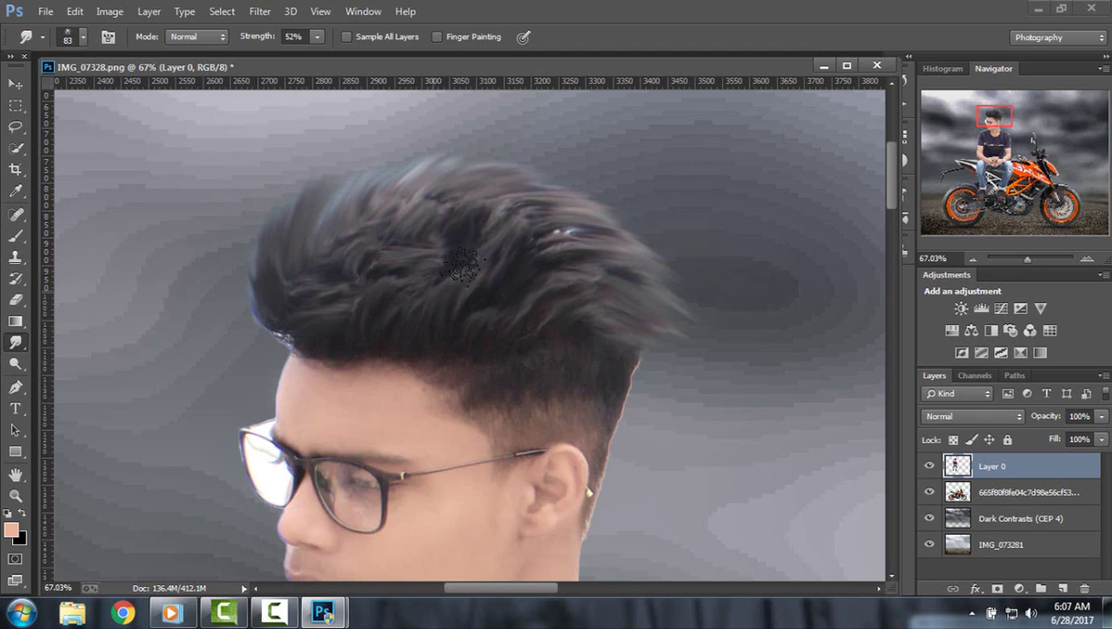
Zoom out via the Navigator to show the whole man and bike.
{"action": "scroll", "coordinate": [560, 306], "scroll_direction": "down", "scroll_amount": 1}
{"action": "scroll", "coordinate": [576, 307], "scroll_direction": "down", "scroll_amount": 1}
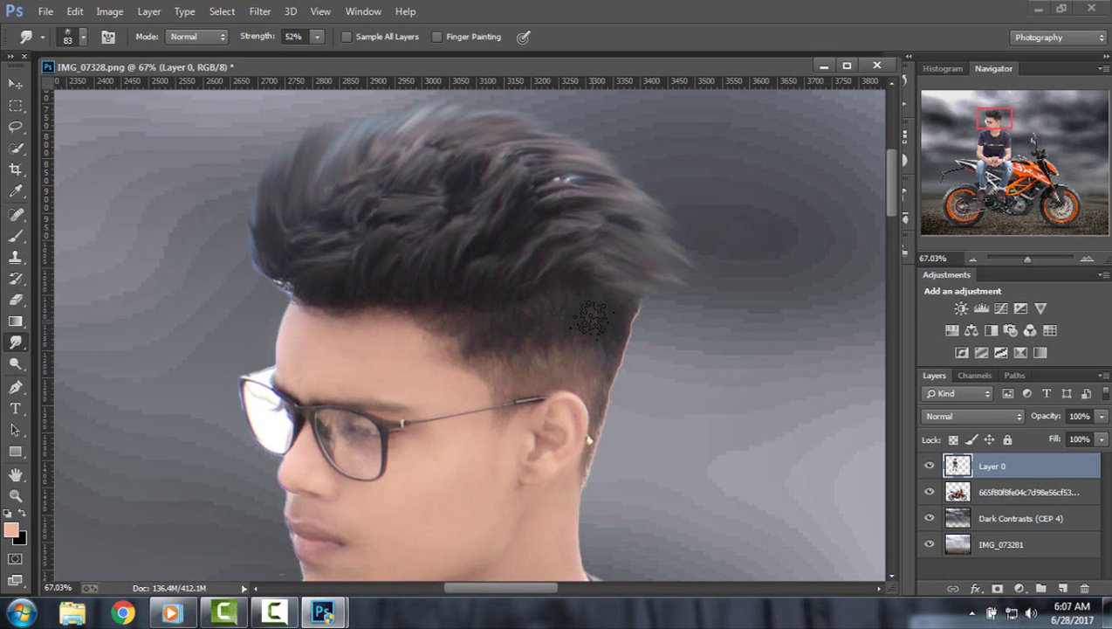
{"action": "scroll", "coordinate": [607, 306], "scroll_direction": "down", "scroll_amount": 3}
{"action": "scroll", "coordinate": [667, 220], "scroll_direction": "up", "scroll_amount": 4}
{"action": "scroll", "coordinate": [666, 220], "scroll_direction": "up", "scroll_amount": 2}
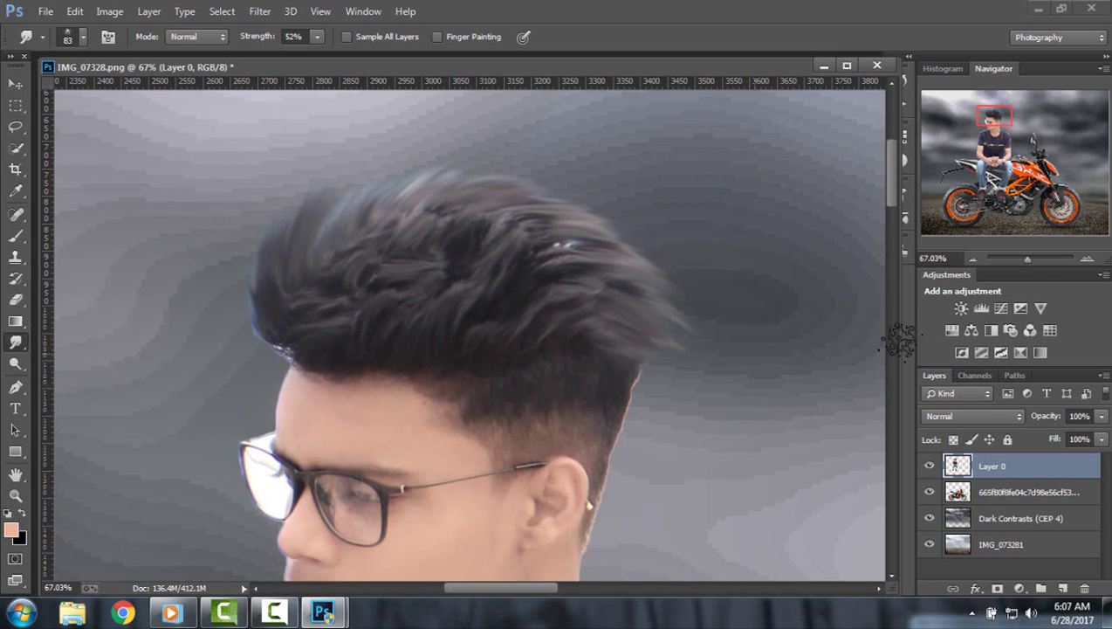
{"action": "left_click", "coordinate": [1019, 259]}
{"action": "left_click_drag", "start_coordinate": [1020, 263], "coordinate": [1018, 263]}
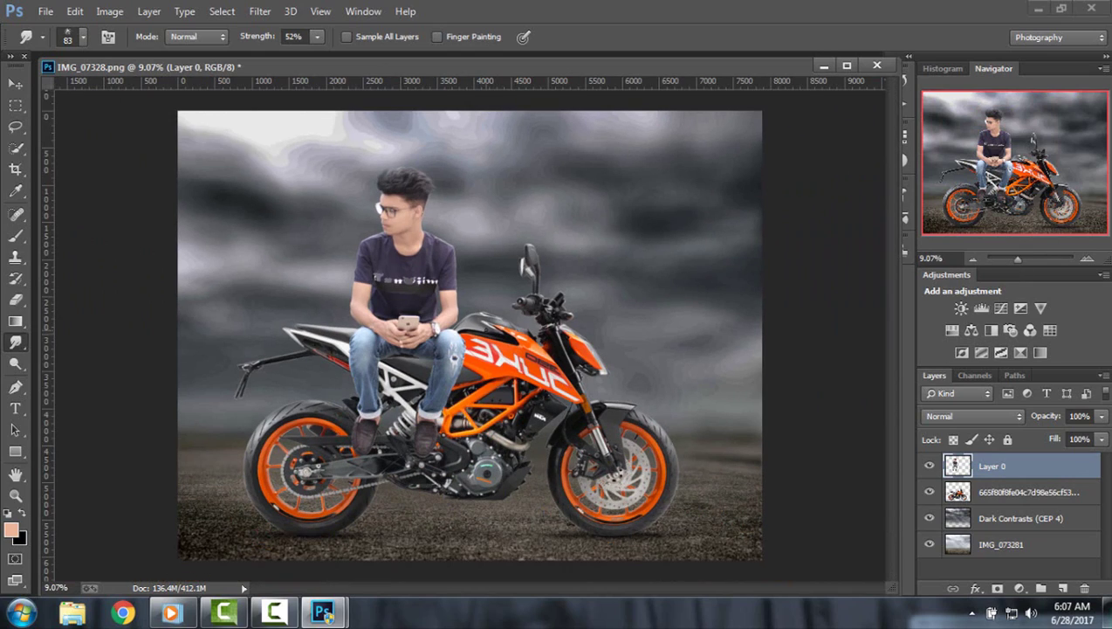
Place Linked the 'download' glow image from Backgrounds/Download, scaled up over the man.
{"action": "left_click", "coordinate": [46, 11]}
{"action": "left_click", "coordinate": [101, 254]}
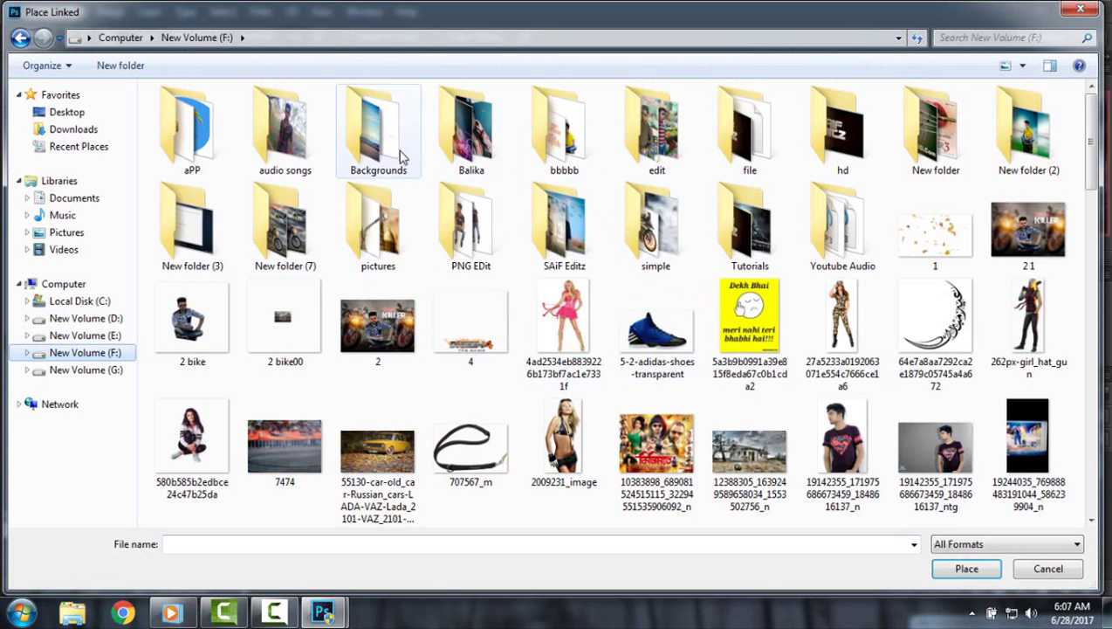
{"action": "double_click", "coordinate": [393, 150]}
{"action": "double_click", "coordinate": [481, 122]}
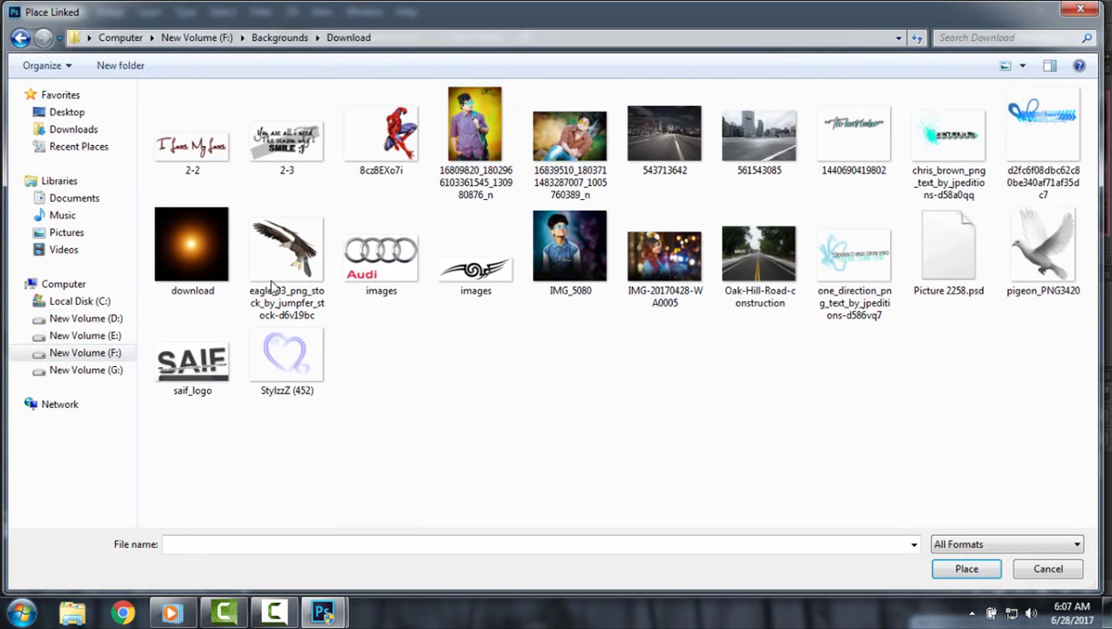
{"action": "left_click", "coordinate": [202, 234]}
{"action": "double_click", "coordinate": [201, 234]}
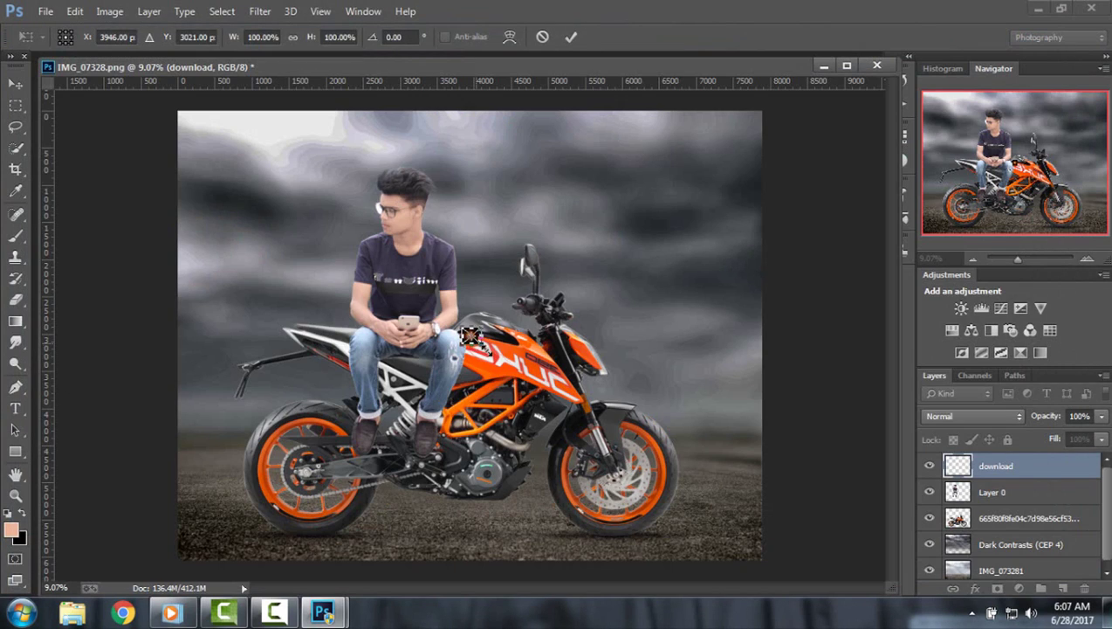
{"action": "mouse_move", "coordinate": [480, 348]}
{"action": "left_mouse_down"}
{"action": "mouse_move", "coordinate": [587, 458]}
{"action": "mouse_move", "coordinate": [640, 533]}
{"action": "left_mouse_up"}
{"action": "left_click_drag", "start_coordinate": [550, 428], "coordinate": [410, 262]}
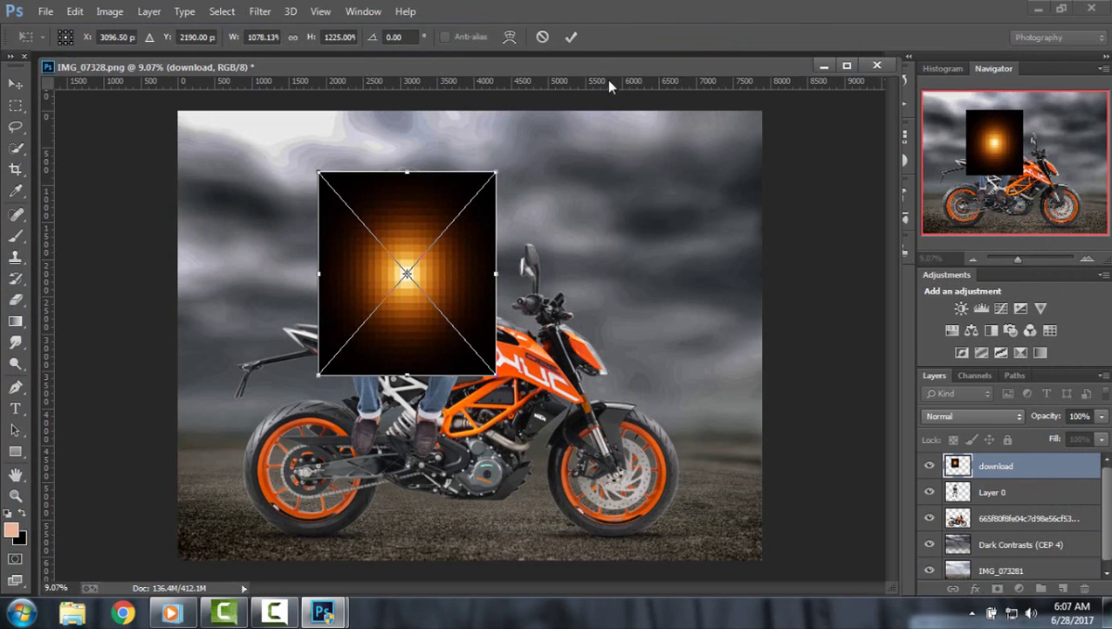
{"action": "left_click", "coordinate": [571, 39]}
Move the glow layer below Layer 0, rasterize it, and set its blend mode to Screen.
{"action": "left_click_drag", "start_coordinate": [987, 467], "coordinate": [999, 509]}
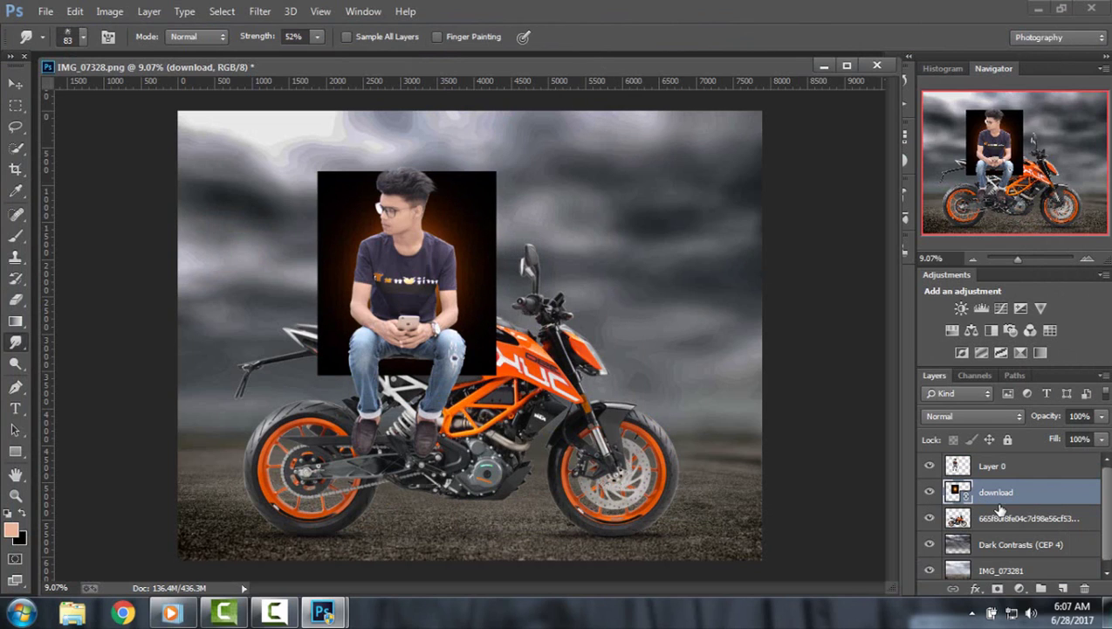
{"action": "right_click", "coordinate": [1000, 494]}
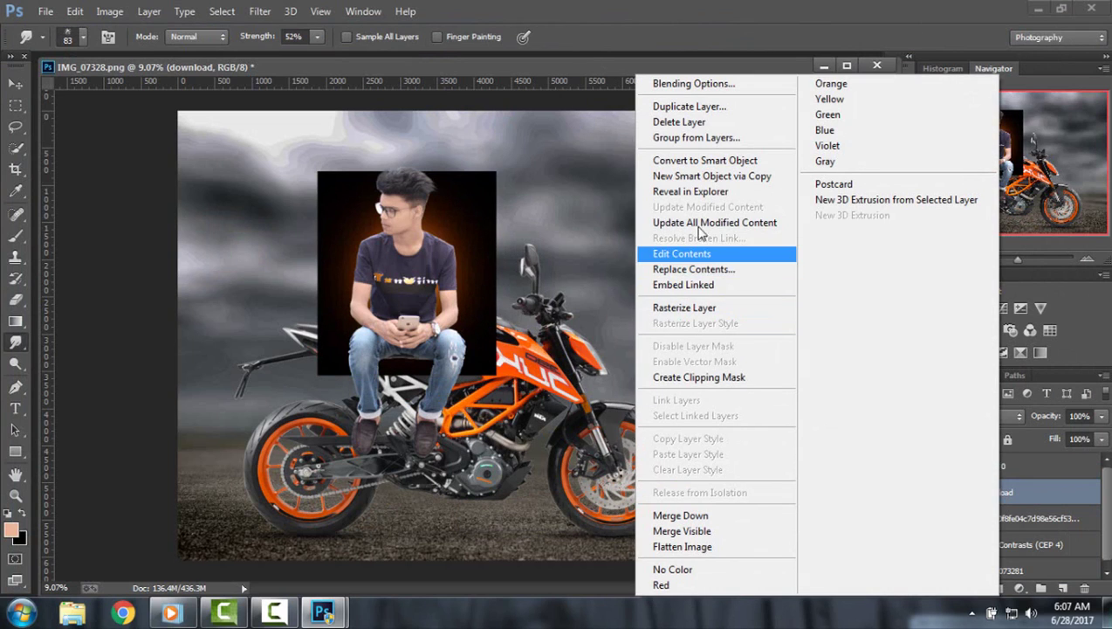
{"action": "left_click", "coordinate": [685, 308]}
{"action": "right_click", "coordinate": [996, 493]}
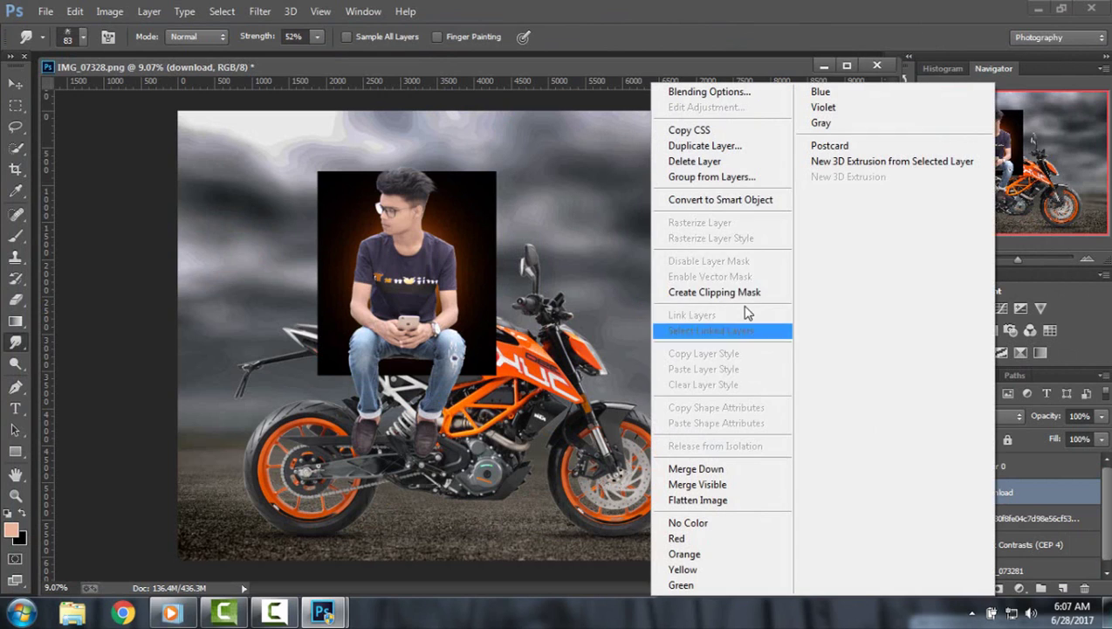
{"action": "left_click", "coordinate": [1028, 489]}
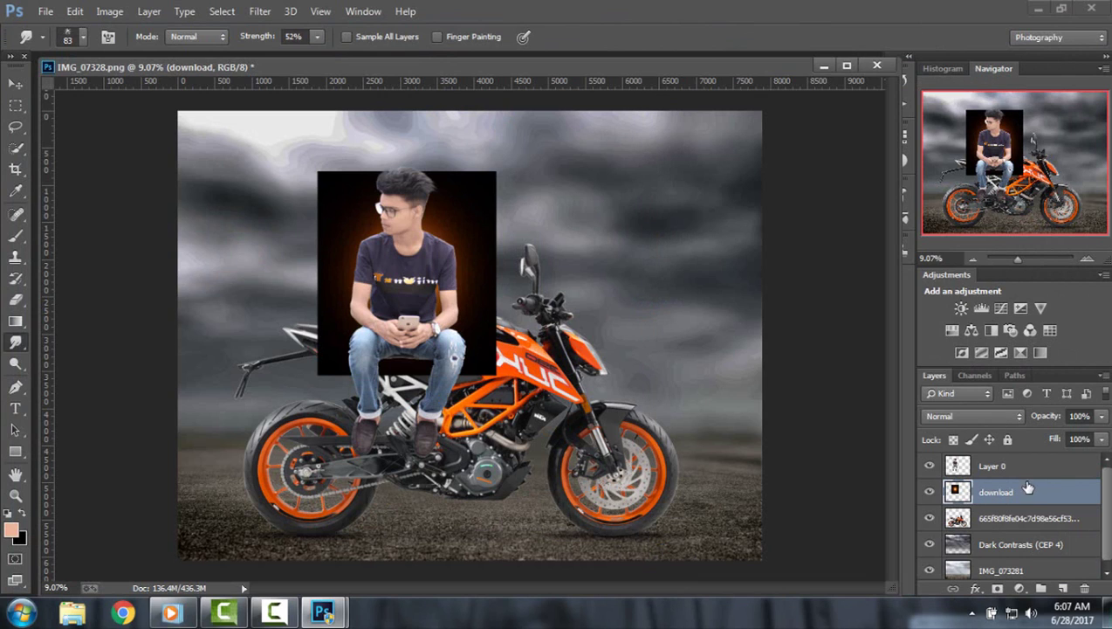
{"action": "left_click", "coordinate": [978, 417]}
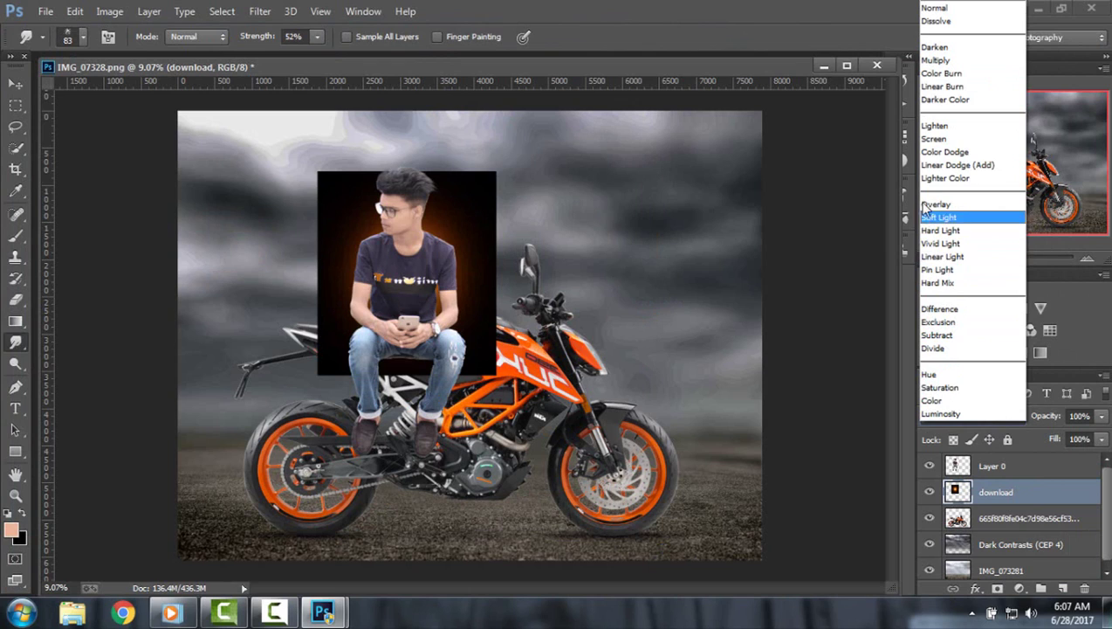
{"action": "left_click", "coordinate": [932, 139]}
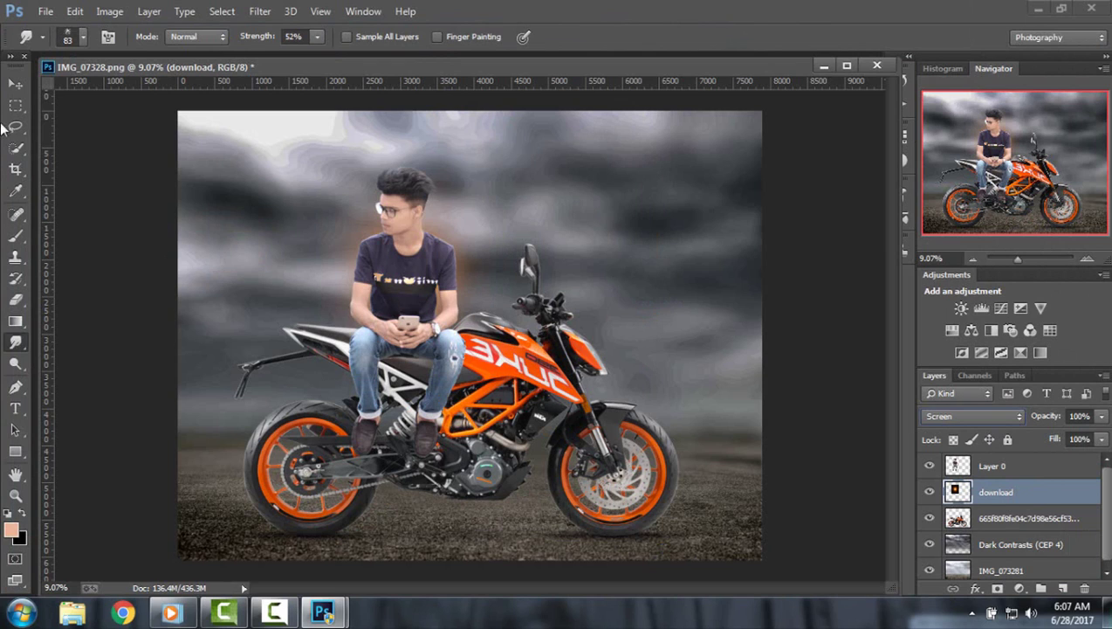
{"action": "left_click", "coordinate": [15, 84]}
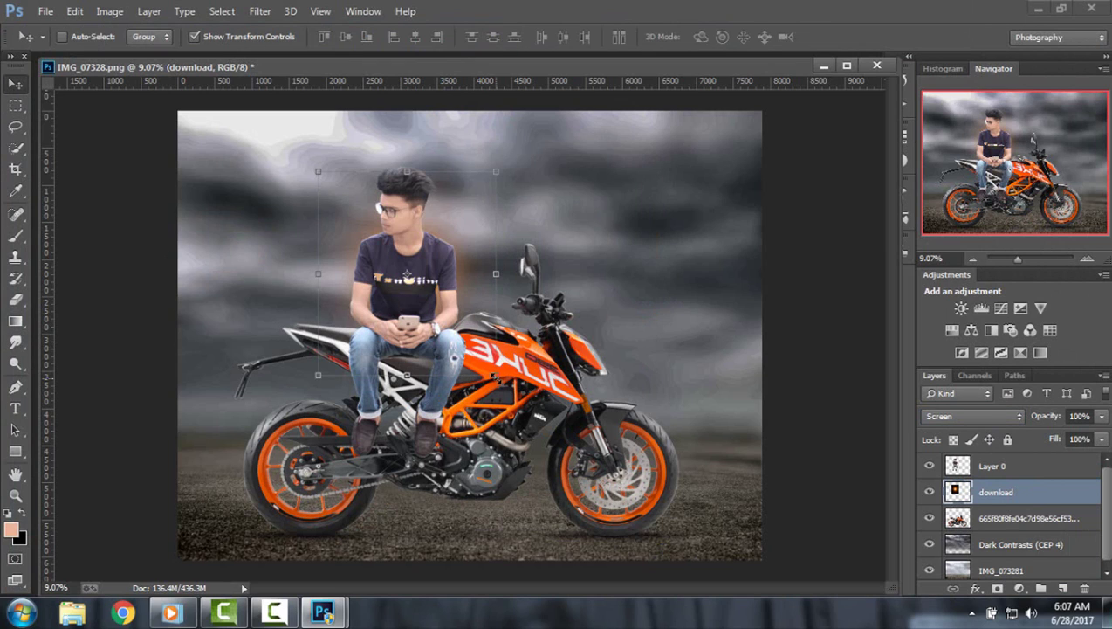
Enlarge the glow around the rider's upper body and move its layer below the bike layer.
{"action": "left_click_drag", "start_coordinate": [495, 376], "coordinate": [689, 423]}
{"action": "left_click_drag", "start_coordinate": [699, 489], "coordinate": [625, 411]}
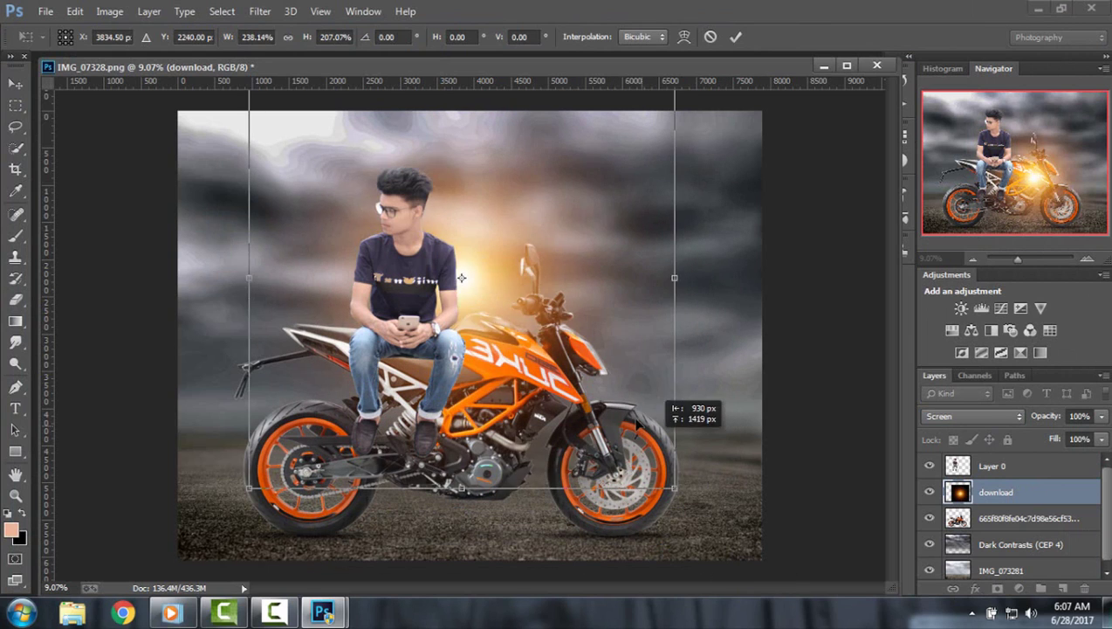
{"action": "left_click_drag", "start_coordinate": [628, 455], "coordinate": [655, 475]}
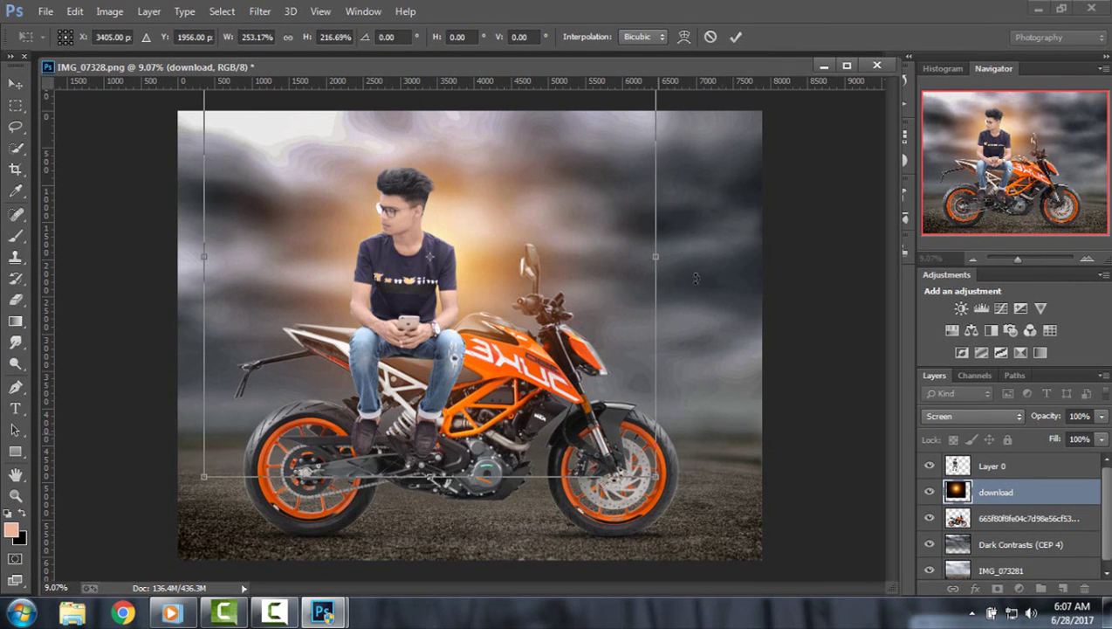
{"action": "left_click", "coordinate": [736, 37]}
{"action": "left_click_drag", "start_coordinate": [996, 492], "coordinate": [996, 522]}
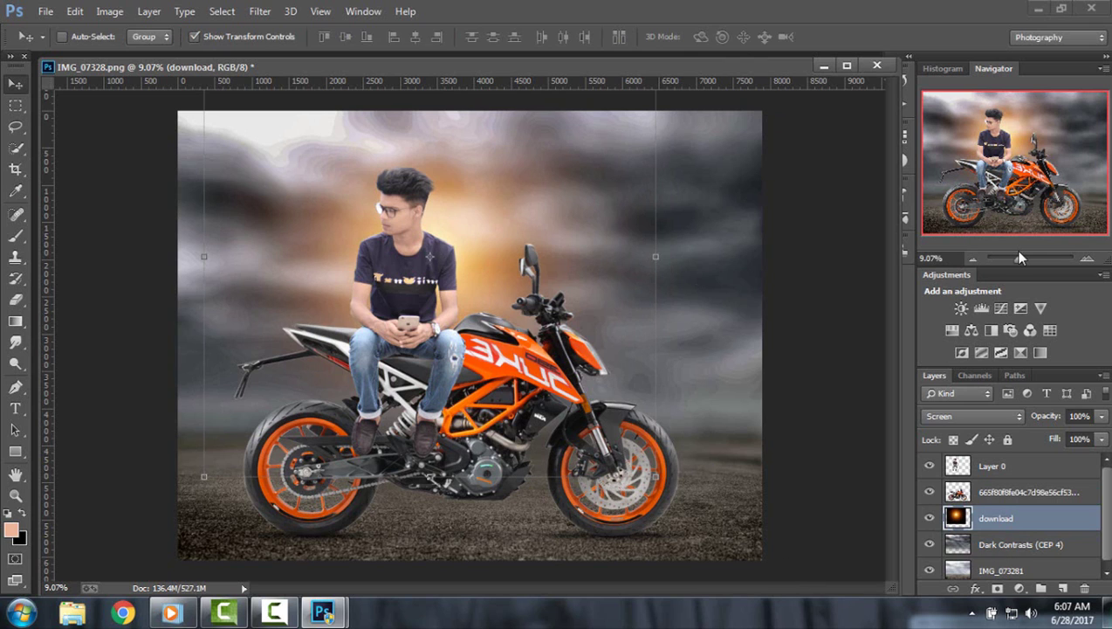
{"action": "left_click_drag", "start_coordinate": [1017, 257], "coordinate": [1016, 260]}
Rescale the glow to about 204% by 192%, reposition it, and lower its opacity to about 94%.
{"action": "mouse_move", "coordinate": [486, 325]}
{"action": "left_mouse_down"}
{"action": "mouse_move", "coordinate": [535, 417]}
{"action": "mouse_move", "coordinate": [730, 508]}
{"action": "left_mouse_up"}
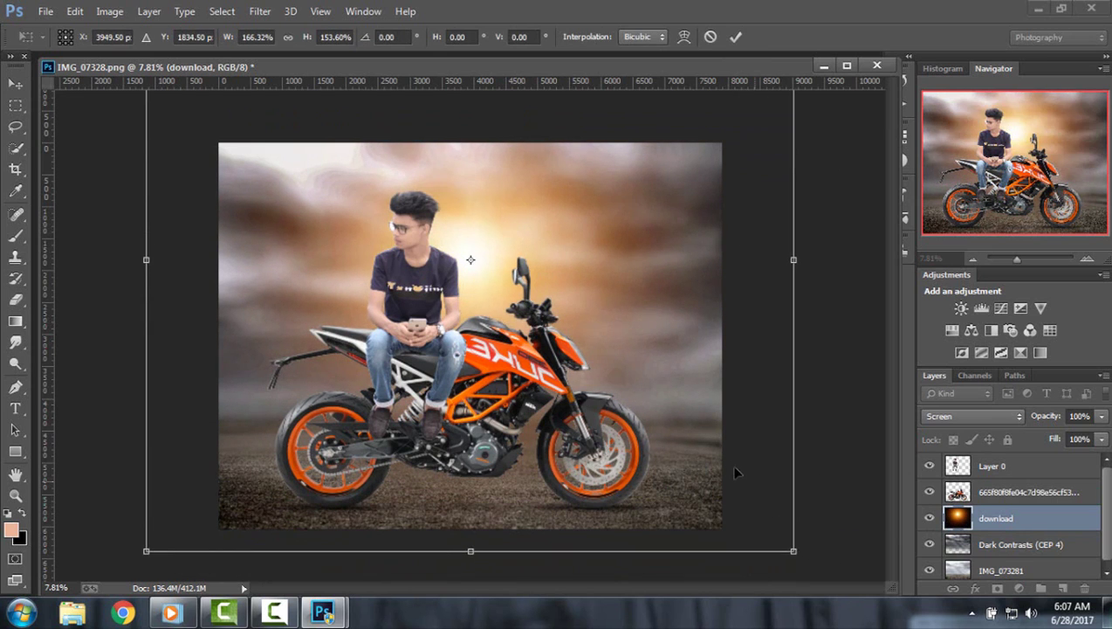
{"action": "left_click_drag", "start_coordinate": [730, 498], "coordinate": [738, 541]}
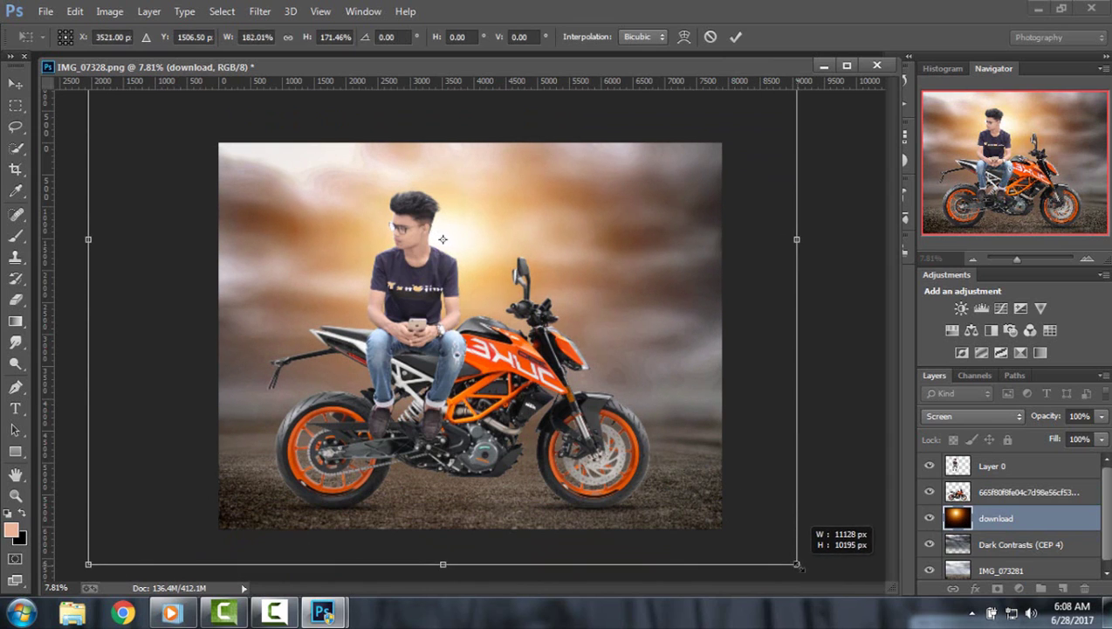
{"action": "left_click_drag", "start_coordinate": [770, 546], "coordinate": [834, 574]}
{"action": "mouse_move", "coordinate": [777, 519]}
{"action": "left_mouse_down"}
{"action": "mouse_move", "coordinate": [717, 475]}
{"action": "mouse_move", "coordinate": [717, 461]}
{"action": "left_mouse_up"}
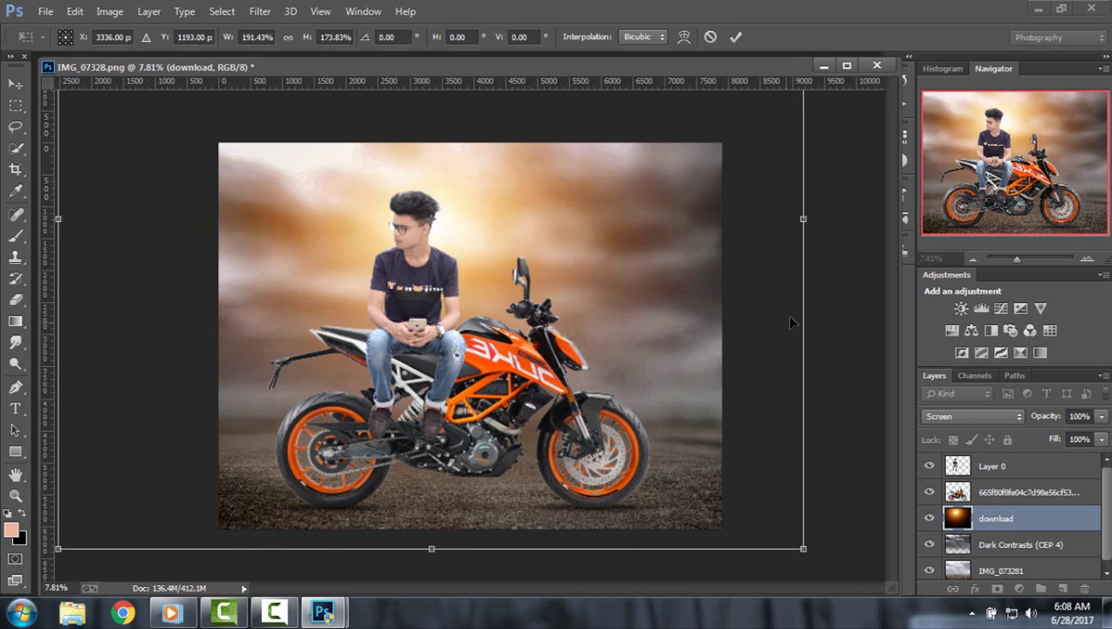
{"action": "left_click_drag", "start_coordinate": [803, 548], "coordinate": [834, 594]}
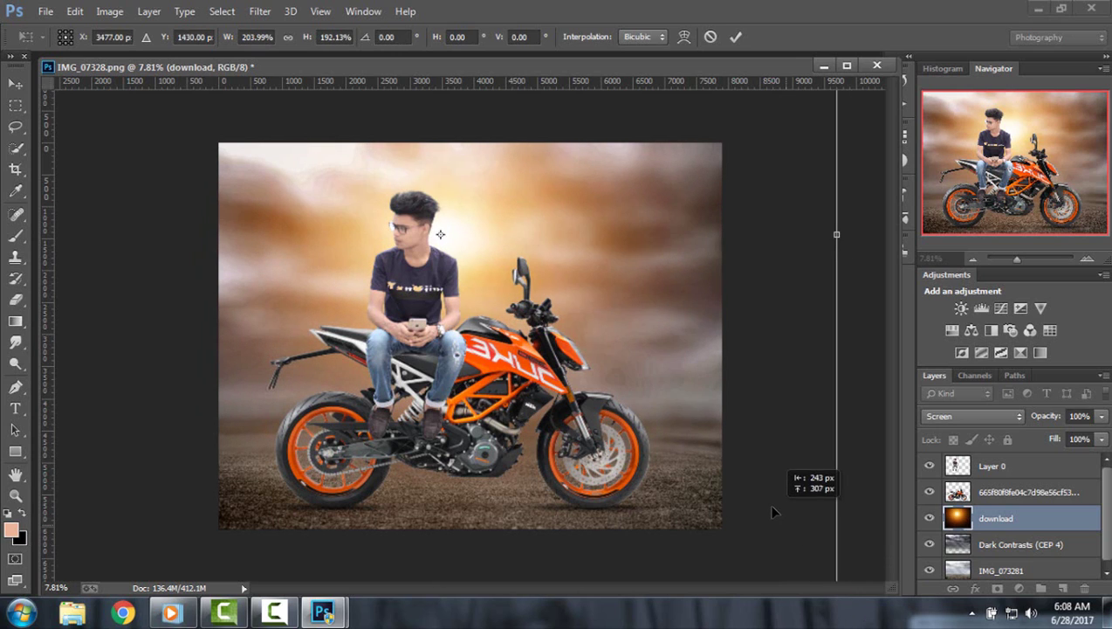
{"action": "left_click", "coordinate": [730, 43]}
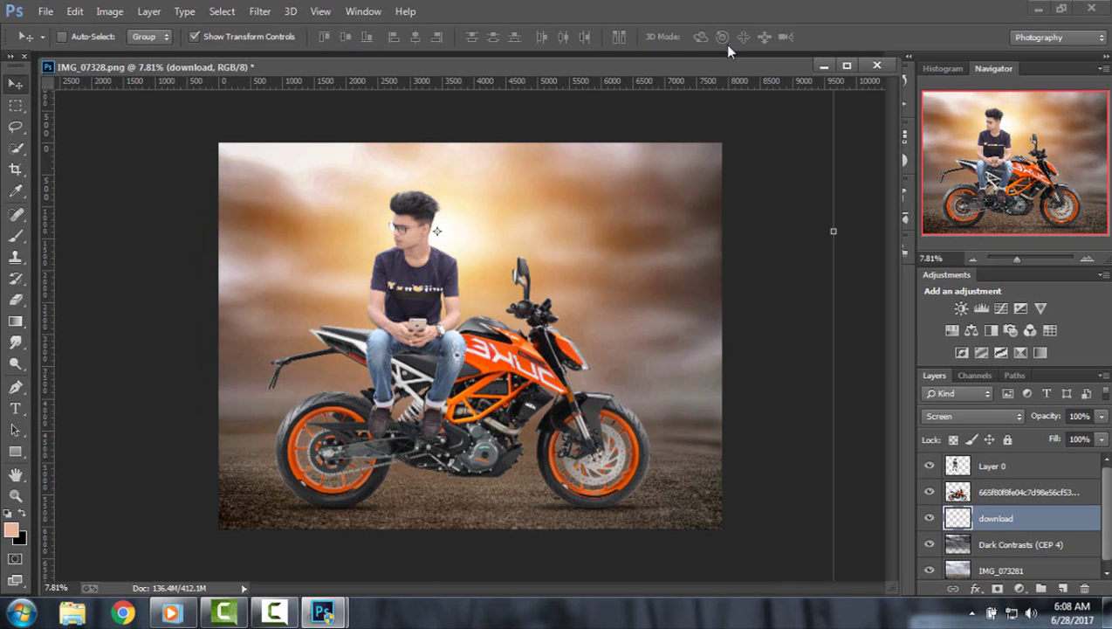
{"action": "left_click", "coordinate": [1103, 417]}
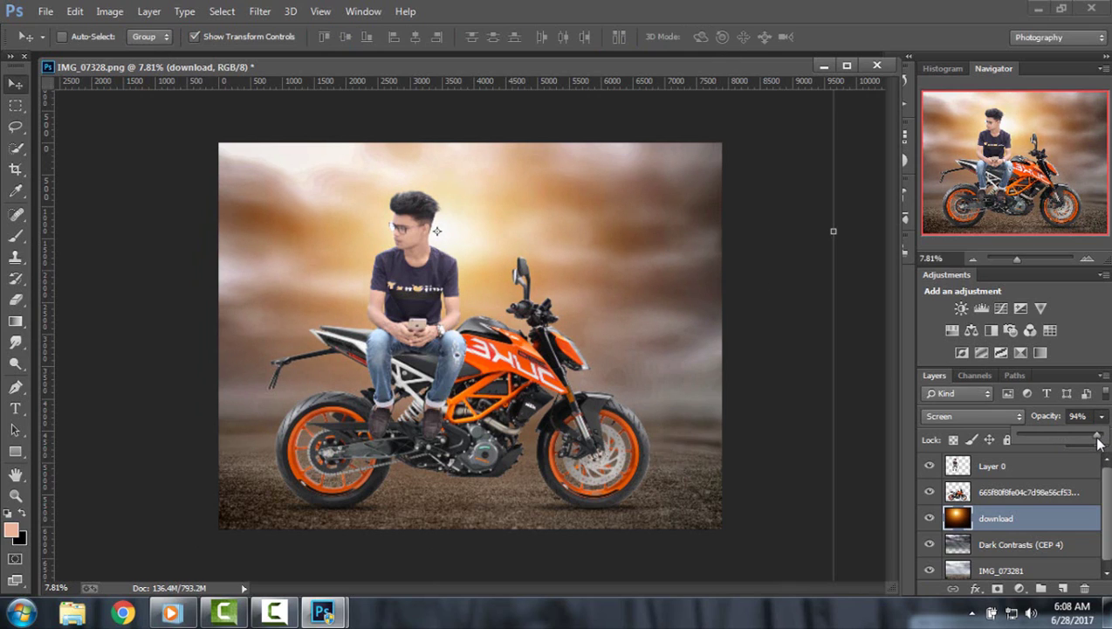
Select Layer 0 and zoom in closely on the man's glasses.
{"action": "left_click", "coordinate": [17, 476]}
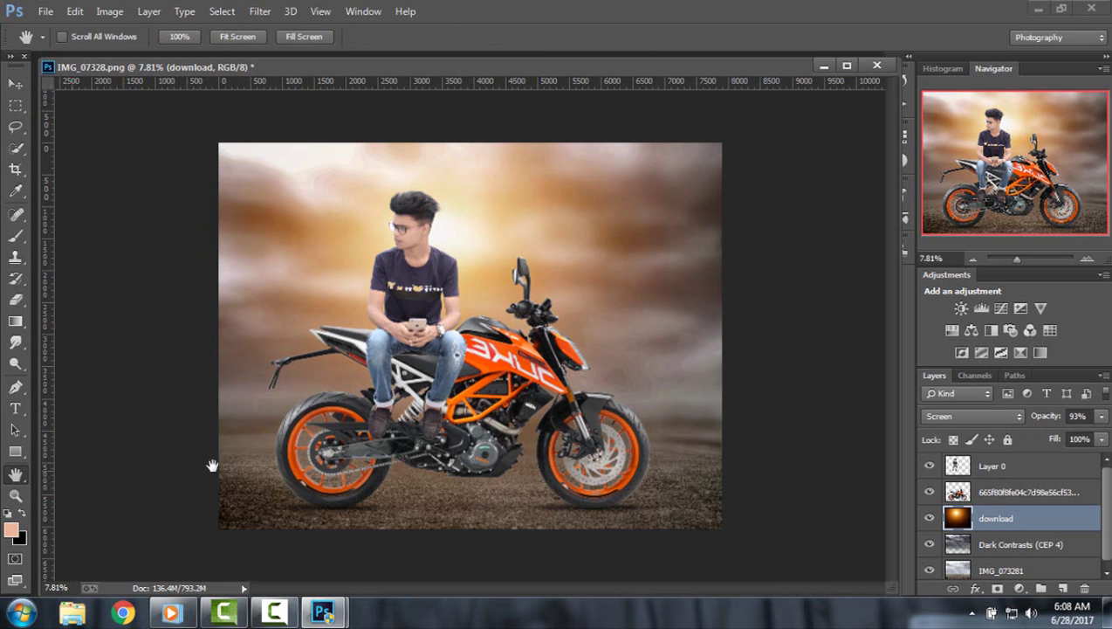
{"action": "left_click_drag", "start_coordinate": [1026, 260], "coordinate": [1020, 260]}
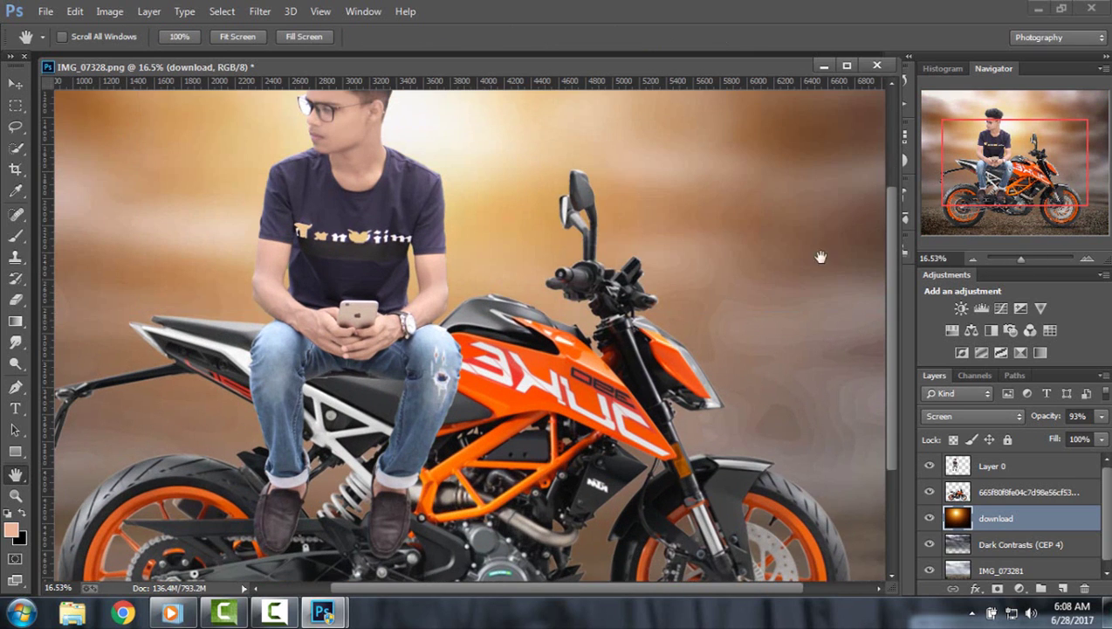
{"action": "left_click_drag", "start_coordinate": [614, 204], "coordinate": [615, 271]}
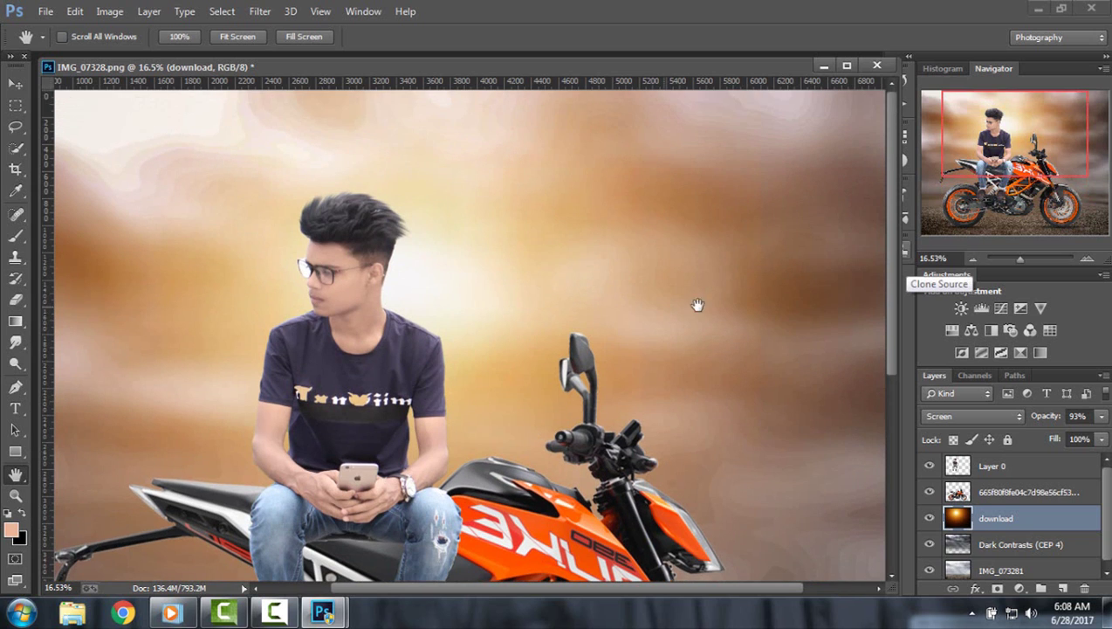
{"action": "left_click", "coordinate": [1005, 465]}
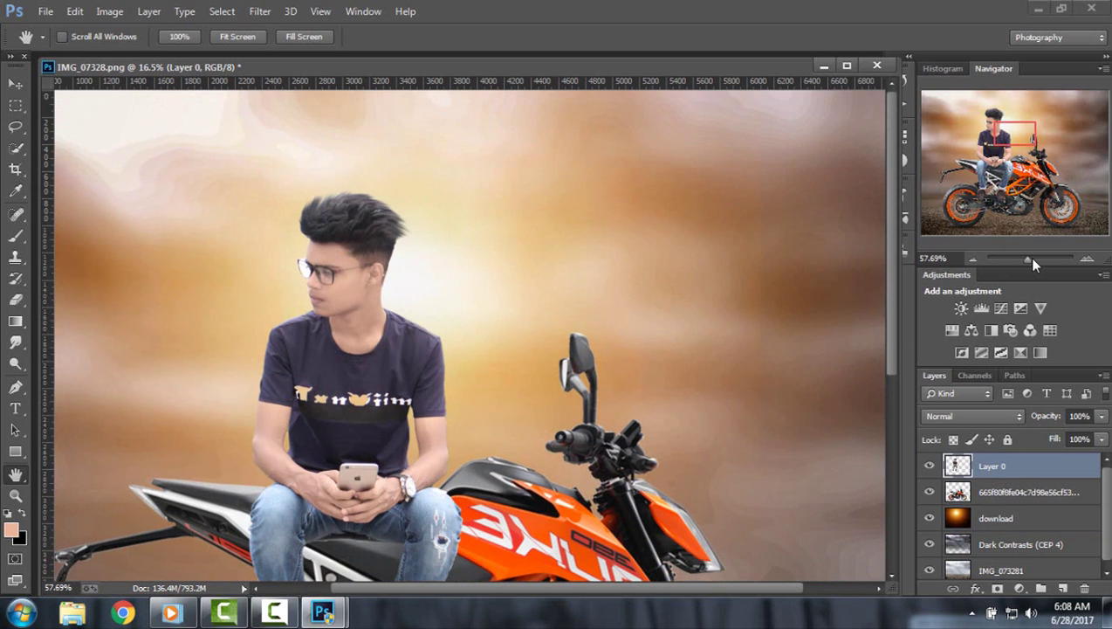
{"action": "left_click_drag", "start_coordinate": [1027, 258], "coordinate": [1032, 258]}
{"action": "mouse_move", "coordinate": [1001, 137]}
{"action": "left_mouse_down"}
{"action": "mouse_move", "coordinate": [987, 125]}
{"action": "mouse_move", "coordinate": [968, 150]}
{"action": "left_mouse_up"}
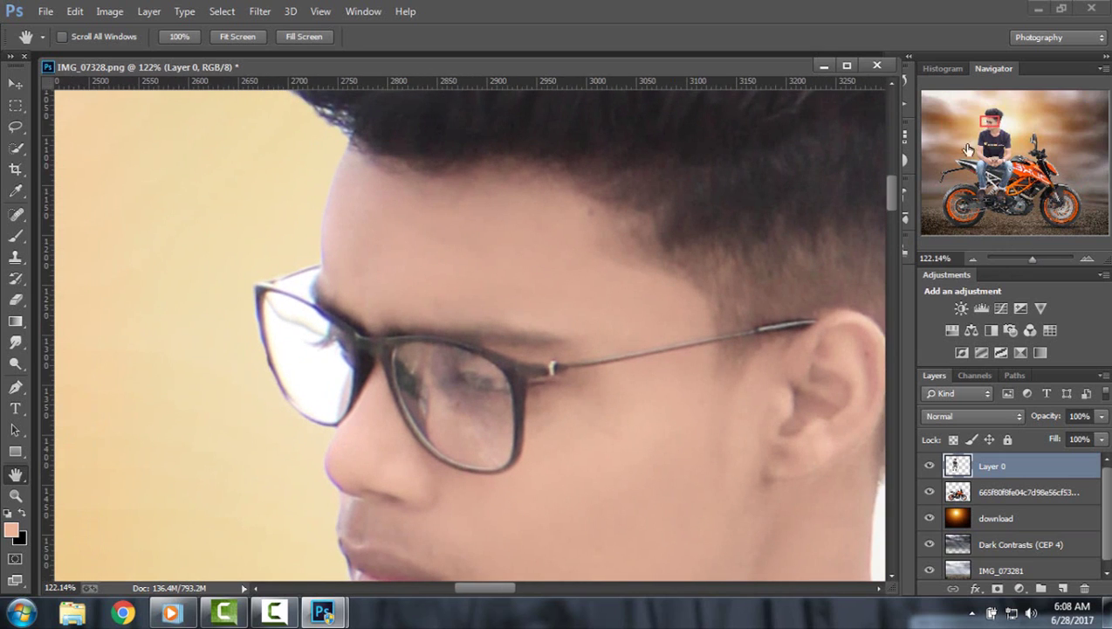
Set the Eraser to 19 px for cleaning stray pixels around the glasses frame.
{"action": "left_click", "coordinate": [16, 300]}
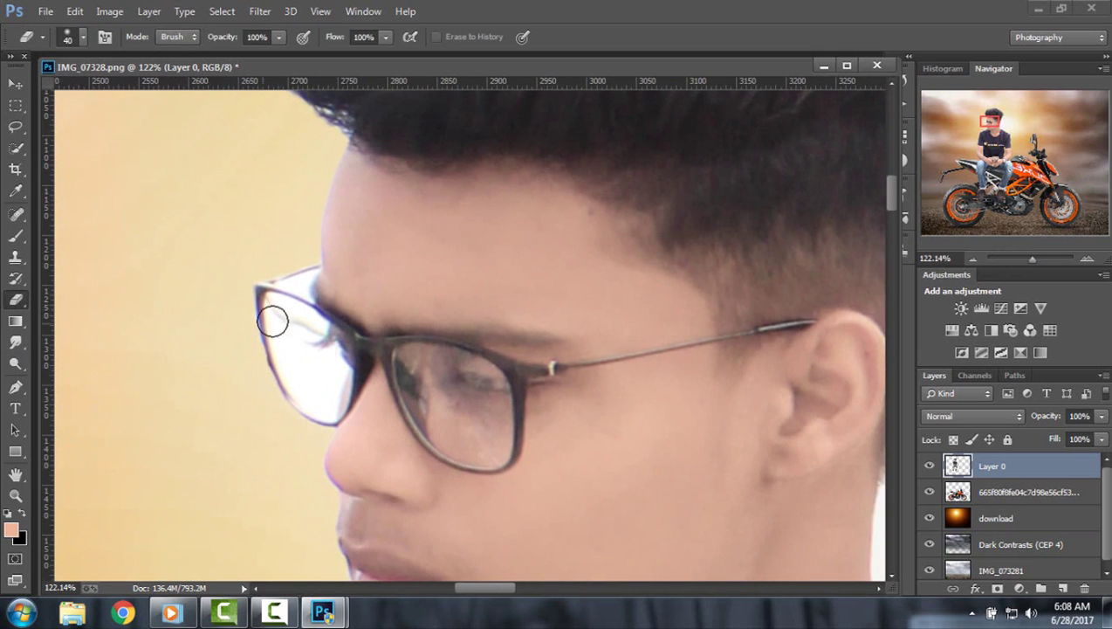
{"action": "left_click", "coordinate": [83, 37]}
{"action": "left_click", "coordinate": [98, 87]}
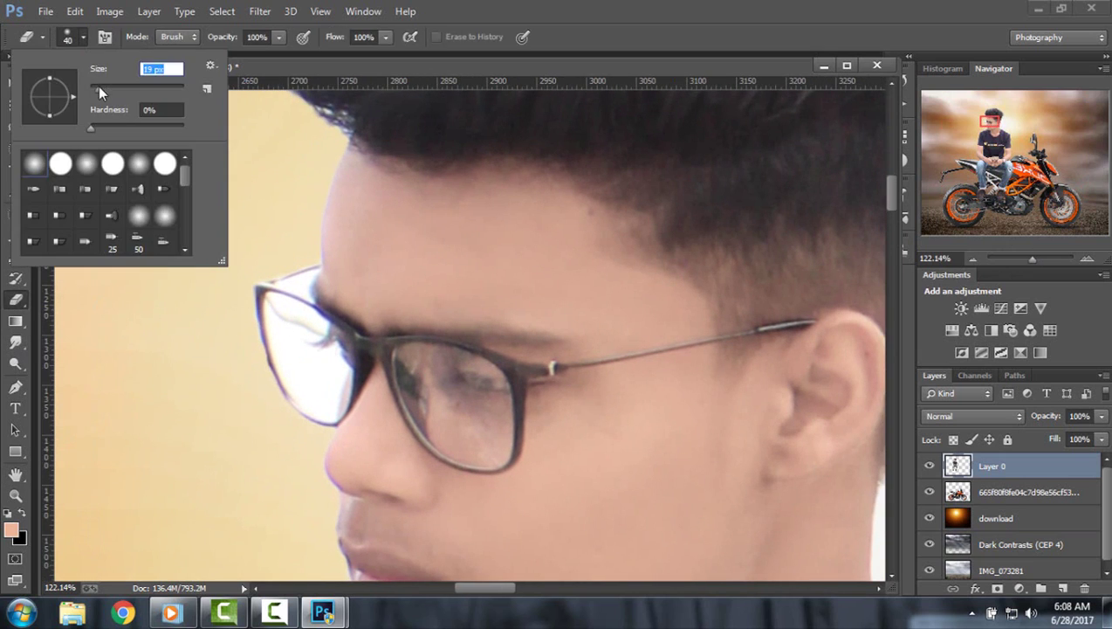
{"action": "left_click", "coordinate": [297, 286]}
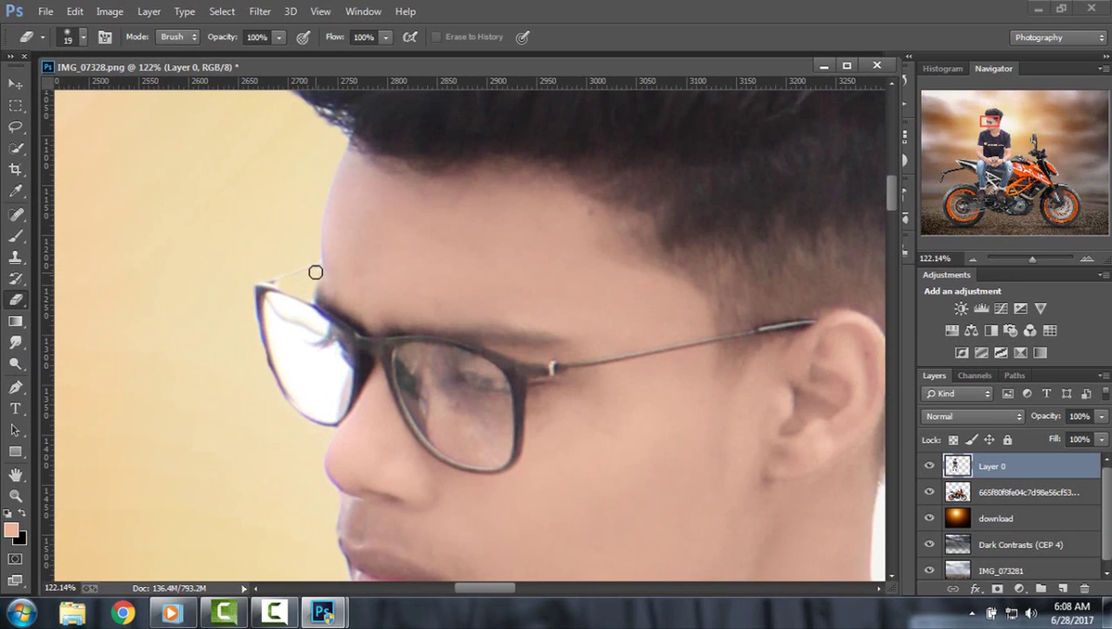
{"action": "scroll", "coordinate": [392, 338], "scroll_direction": "down", "scroll_amount": 1}
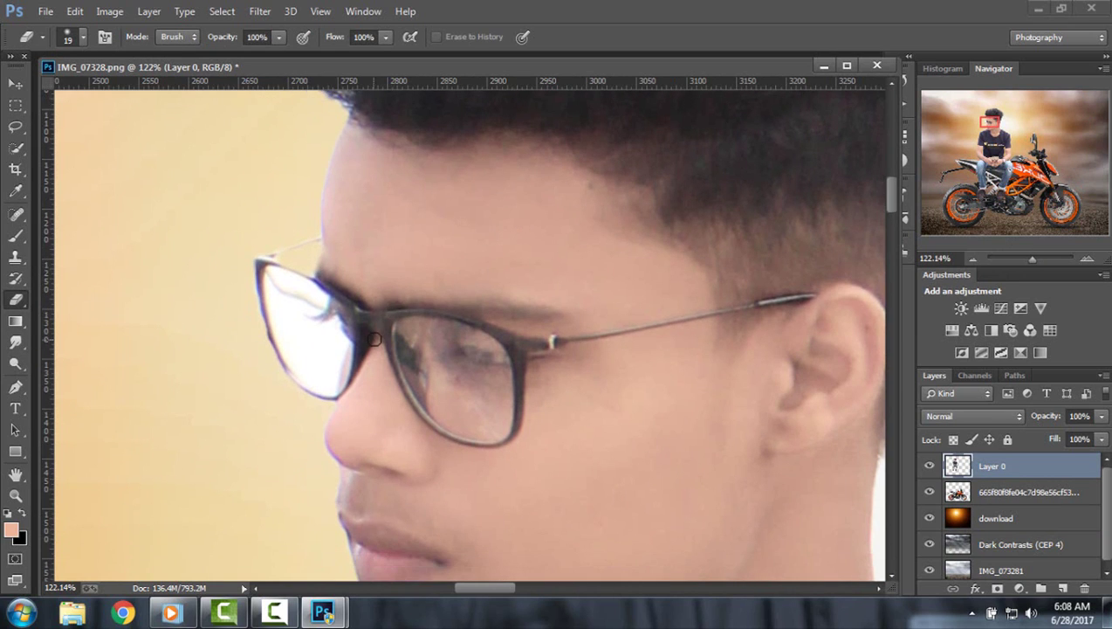
Pick the Brush with a pure red (ff0000) foreground and zoom in on the lens.
{"action": "left_click", "coordinate": [16, 236]}
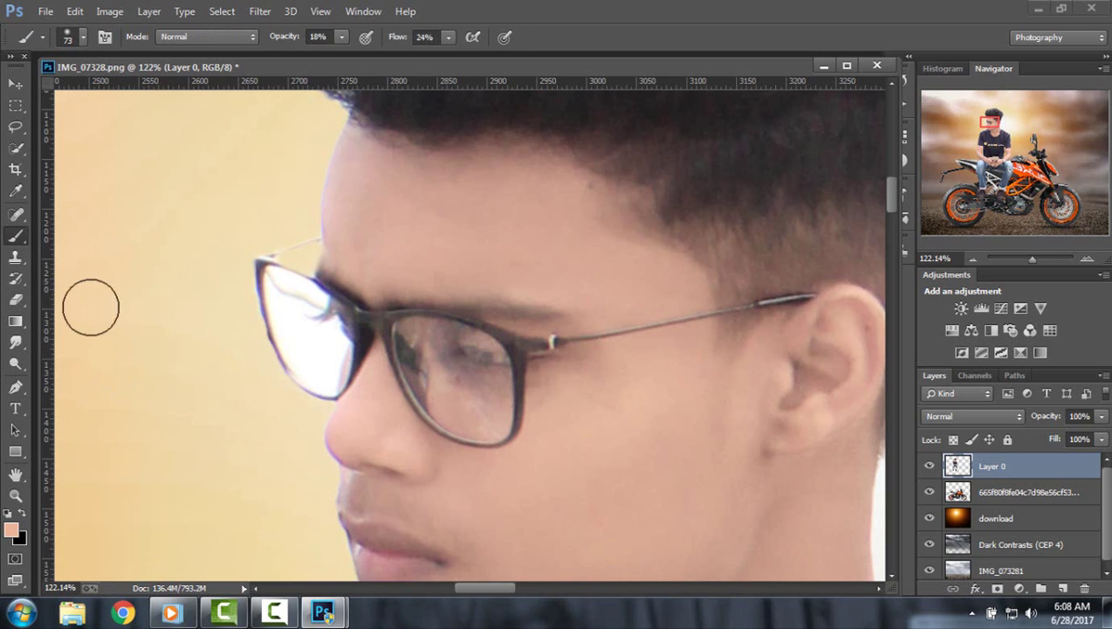
{"action": "left_click", "coordinate": [11, 521]}
{"action": "type", "text": "000000"}
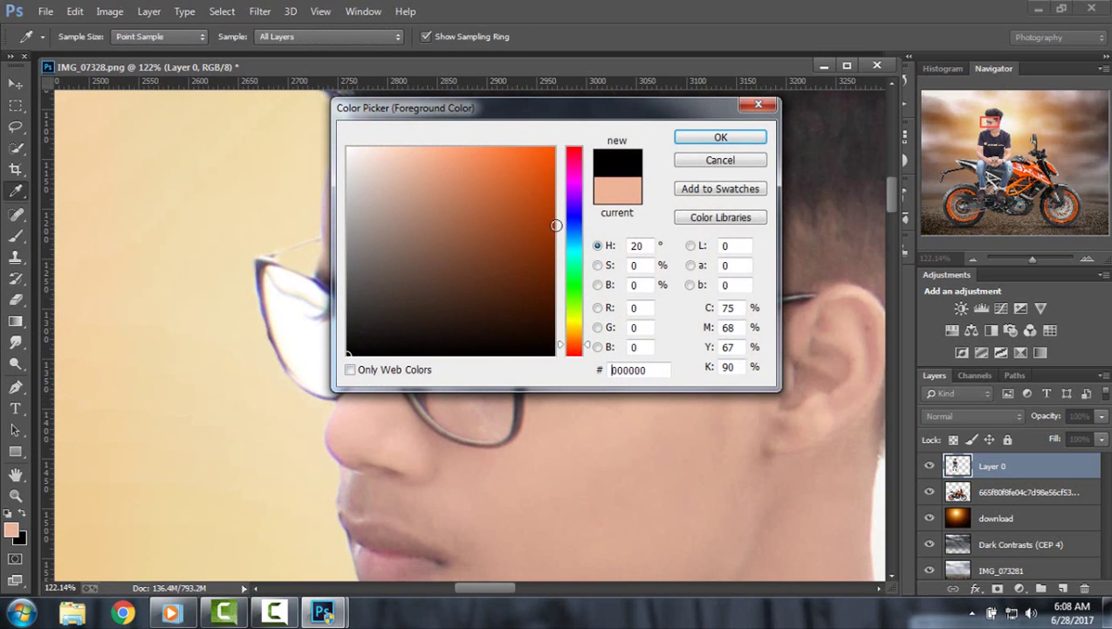
{"action": "left_click", "coordinate": [573, 224]}
{"action": "left_click_drag", "start_coordinate": [573, 240], "coordinate": [573, 356]}
{"action": "left_click_drag", "start_coordinate": [484, 241], "coordinate": [599, 150]}
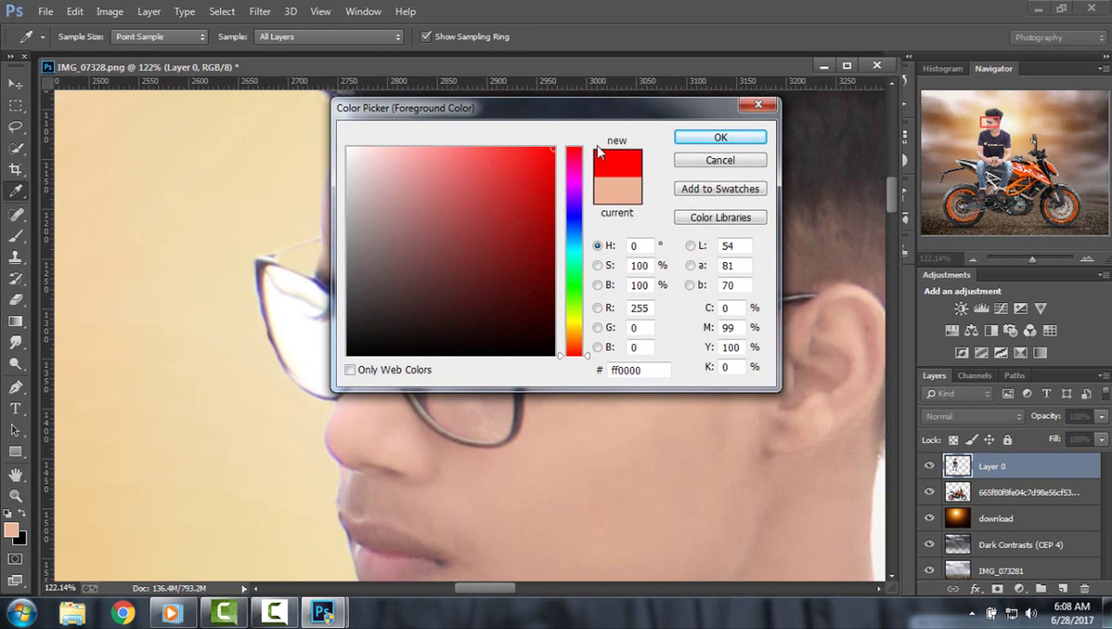
{"action": "left_click", "coordinate": [709, 138]}
{"action": "left_click_drag", "start_coordinate": [1024, 262], "coordinate": [1042, 259]}
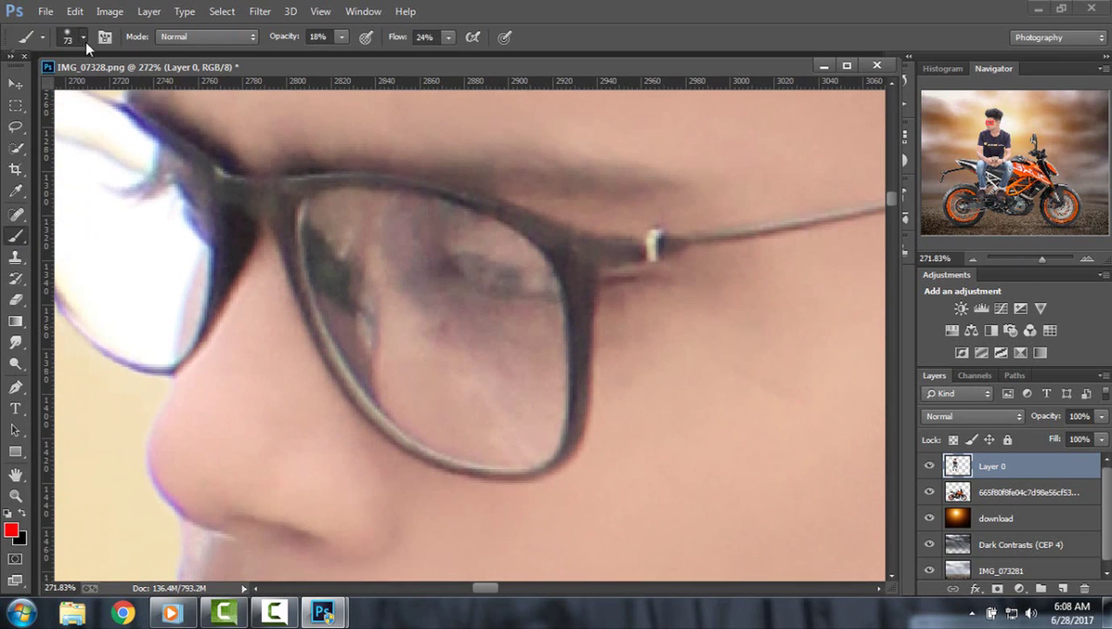
Set the brush to 25 px with 16% hardness and paint one lens red.
{"action": "left_click", "coordinate": [84, 38]}
{"action": "left_click", "coordinate": [104, 37]}
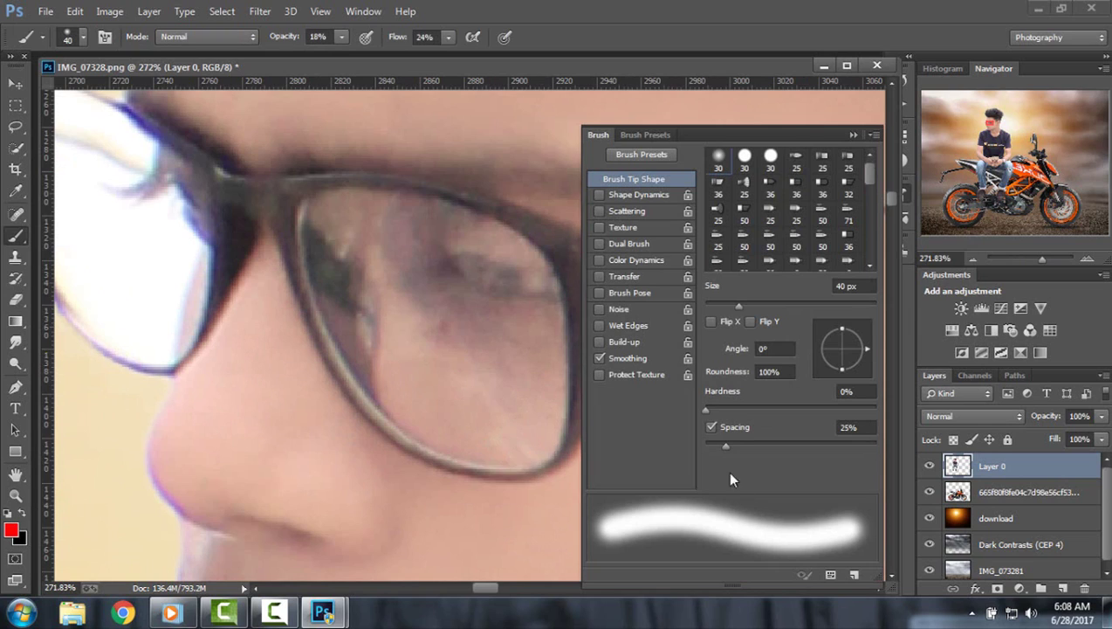
{"action": "left_click_drag", "start_coordinate": [717, 407], "coordinate": [733, 407]}
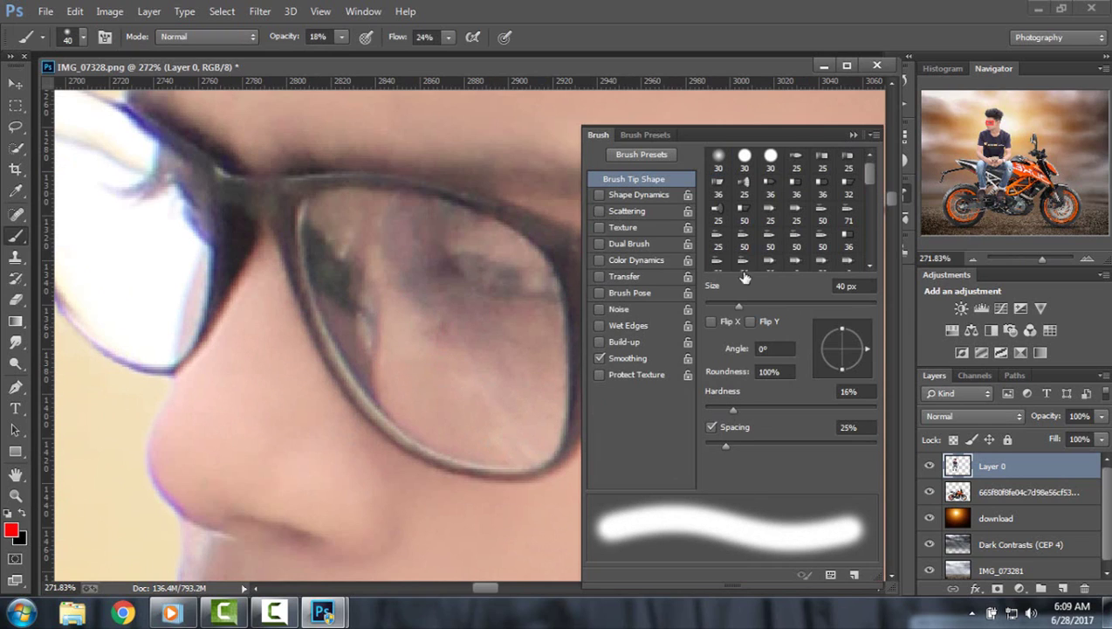
{"action": "left_click_drag", "start_coordinate": [738, 304], "coordinate": [726, 305]}
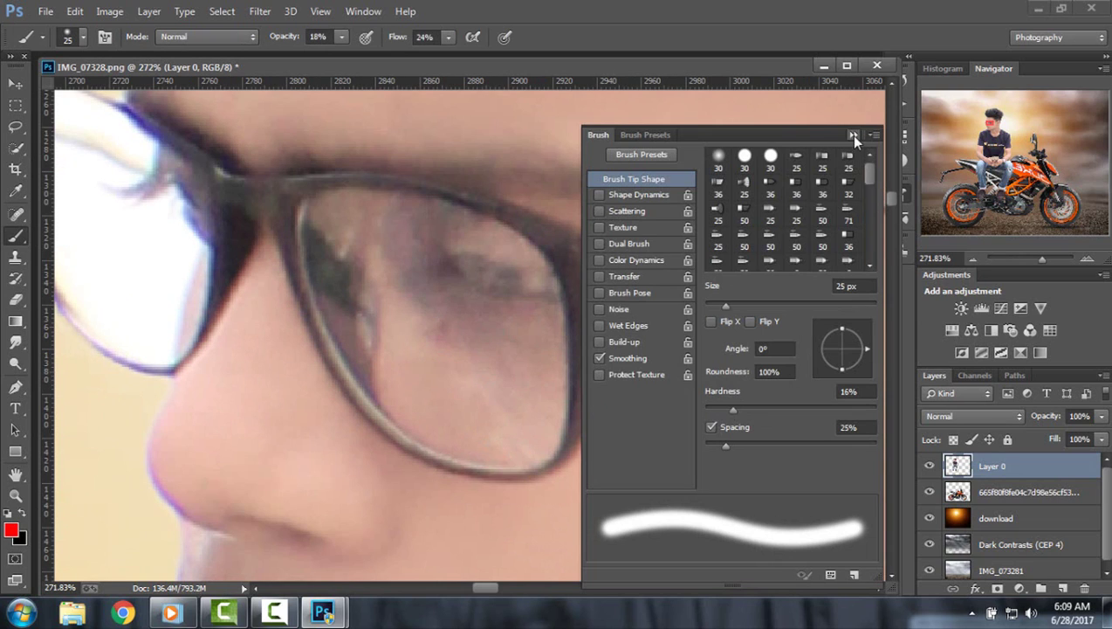
{"action": "left_click", "coordinate": [854, 136]}
{"action": "left_click_drag", "start_coordinate": [503, 297], "coordinate": [444, 313]}
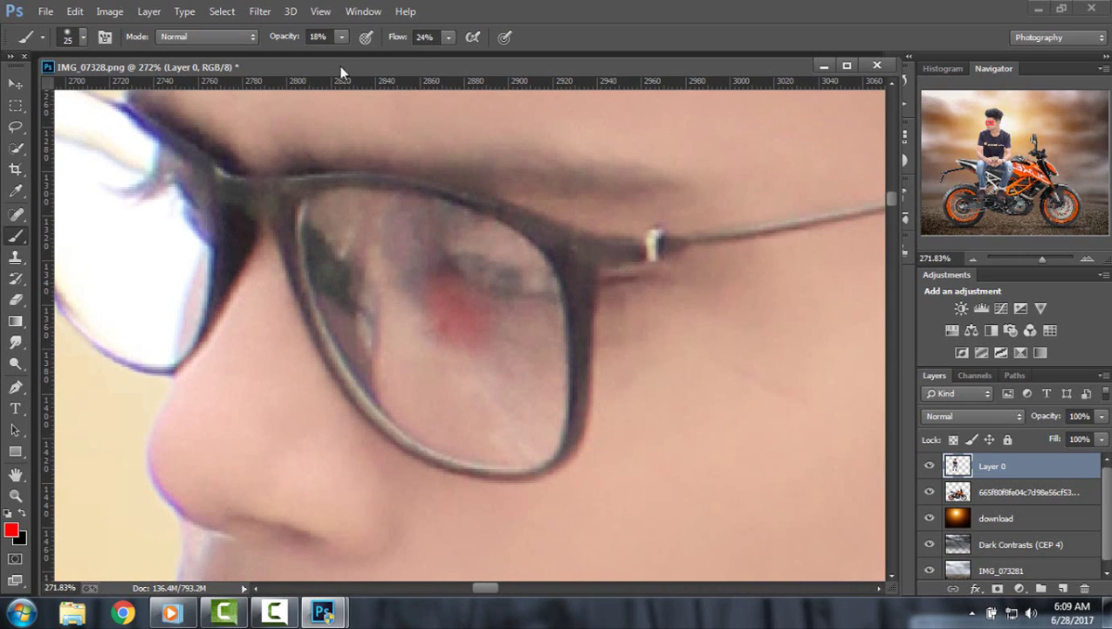
{"action": "left_click", "coordinate": [448, 36]}
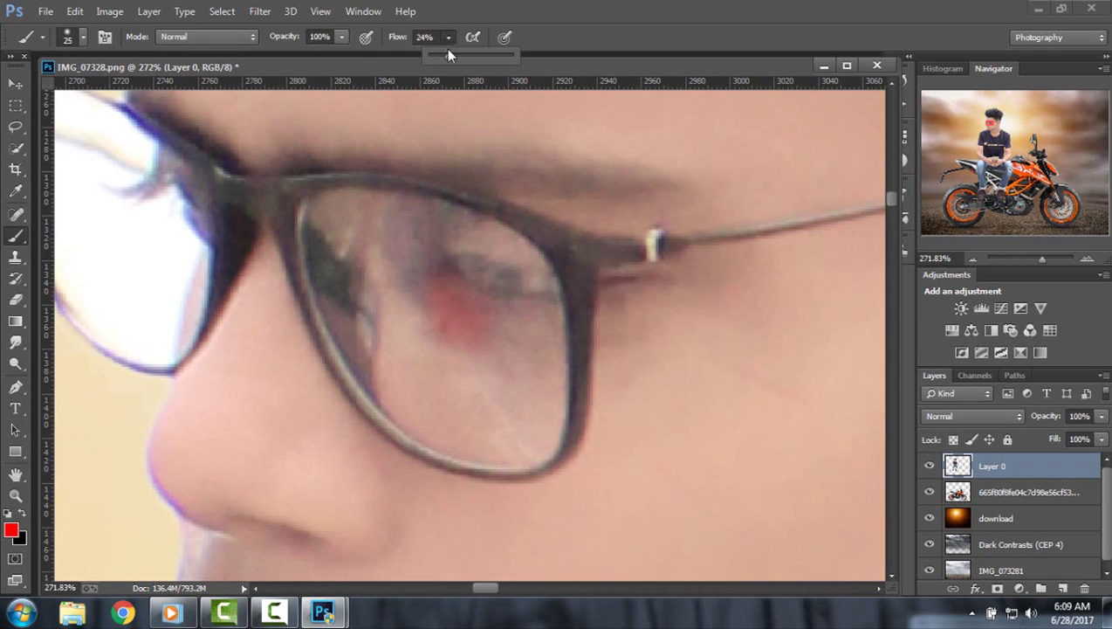
{"action": "mouse_move", "coordinate": [387, 278]}
{"action": "left_mouse_down"}
{"action": "mouse_move", "coordinate": [444, 331]}
{"action": "mouse_move", "coordinate": [359, 231]}
{"action": "mouse_move", "coordinate": [343, 251]}
{"action": "mouse_move", "coordinate": [319, 223]}
{"action": "mouse_move", "coordinate": [374, 367]}
{"action": "mouse_move", "coordinate": [417, 397]}
{"action": "mouse_move", "coordinate": [325, 215]}
{"action": "mouse_move", "coordinate": [405, 218]}
{"action": "mouse_move", "coordinate": [450, 230]}
{"action": "mouse_move", "coordinate": [429, 250]}
{"action": "mouse_move", "coordinate": [424, 234]}
{"action": "mouse_move", "coordinate": [514, 258]}
{"action": "mouse_move", "coordinate": [529, 325]}
{"action": "mouse_move", "coordinate": [475, 293]}
{"action": "mouse_move", "coordinate": [433, 390]}
{"action": "mouse_move", "coordinate": [406, 400]}
{"action": "mouse_move", "coordinate": [459, 434]}
{"action": "mouse_move", "coordinate": [491, 442]}
{"action": "mouse_move", "coordinate": [517, 405]}
{"action": "mouse_move", "coordinate": [462, 397]}
{"action": "mouse_move", "coordinate": [544, 318]}
{"action": "mouse_move", "coordinate": [532, 427]}
{"action": "mouse_move", "coordinate": [537, 342]}
{"action": "left_mouse_up"}
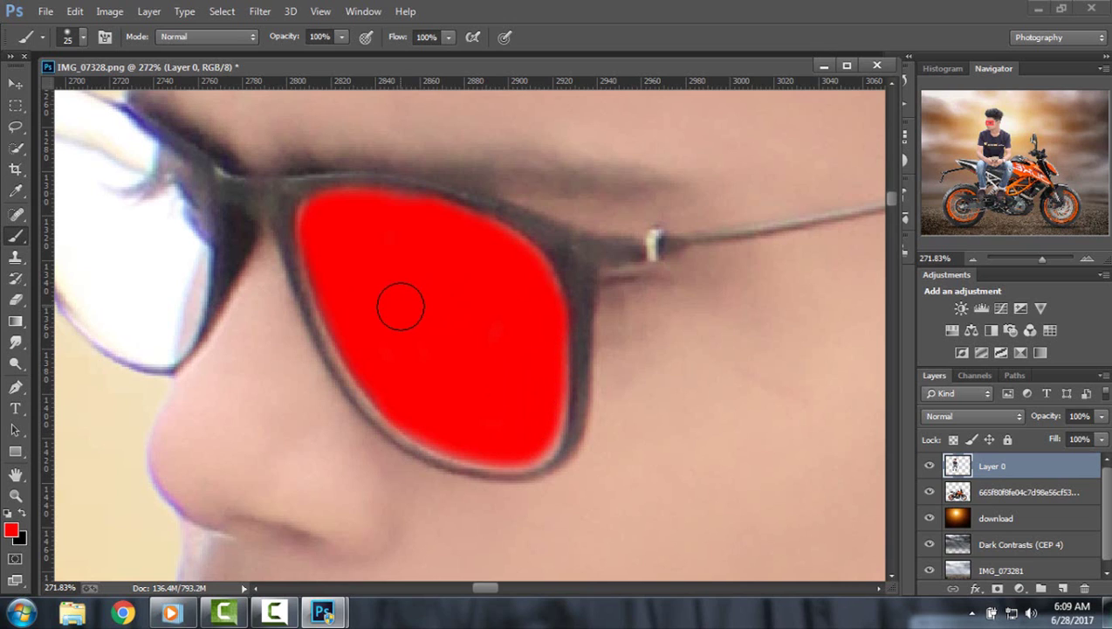
Keep the red foreground and paint solid red over the rest of both lenses.
{"action": "left_click", "coordinate": [11, 530]}
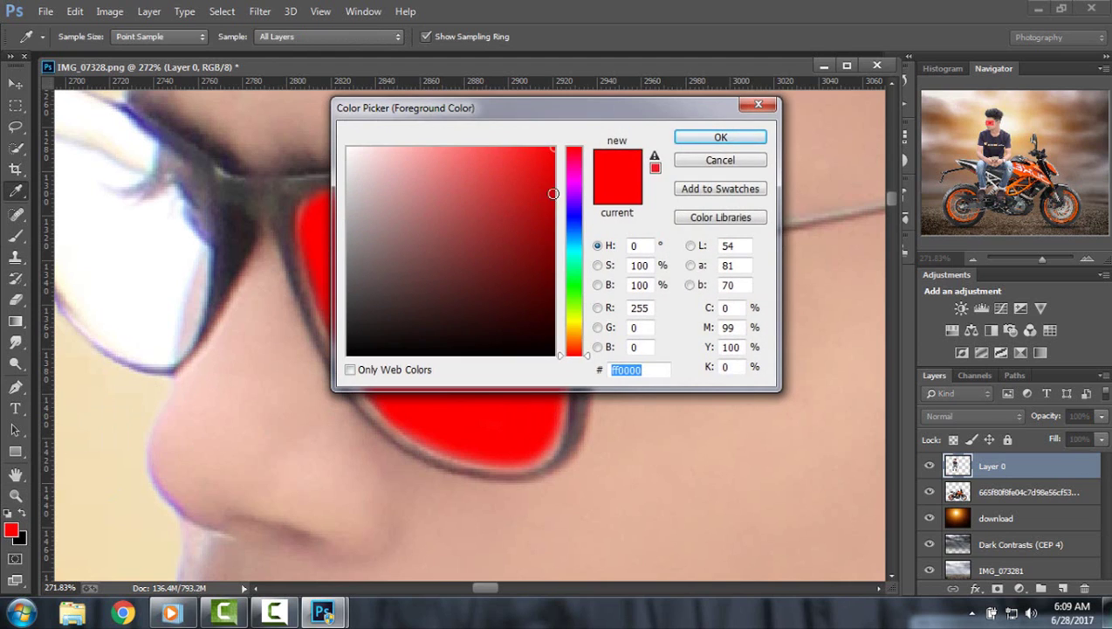
{"action": "left_click", "coordinate": [717, 162]}
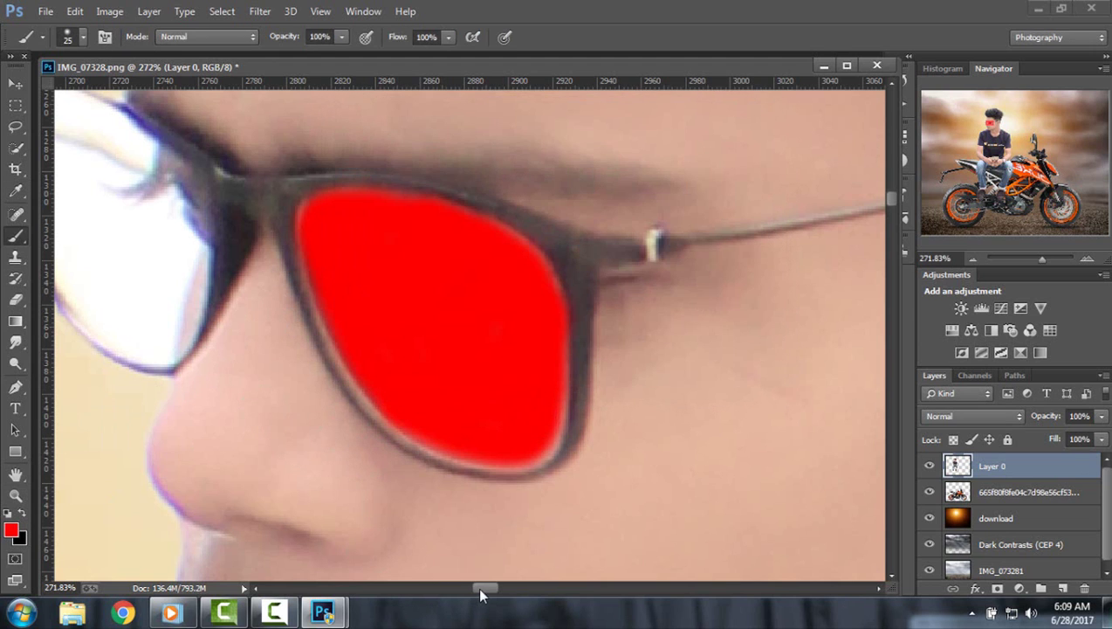
{"action": "scroll", "coordinate": [477, 586], "scroll_direction": "left", "scroll_amount": 5}
{"action": "scroll", "coordinate": [477, 586], "scroll_direction": "up", "scroll_amount": 3}
{"action": "mouse_move", "coordinate": [314, 301]}
{"action": "left_mouse_down"}
{"action": "mouse_move", "coordinate": [273, 266]}
{"action": "mouse_move", "coordinate": [256, 229]}
{"action": "mouse_move", "coordinate": [268, 285]}
{"action": "mouse_move", "coordinate": [275, 260]}
{"action": "mouse_move", "coordinate": [283, 324]}
{"action": "mouse_move", "coordinate": [251, 221]}
{"action": "mouse_move", "coordinate": [354, 261]}
{"action": "mouse_move", "coordinate": [286, 357]}
{"action": "mouse_move", "coordinate": [305, 390]}
{"action": "mouse_move", "coordinate": [291, 319]}
{"action": "mouse_move", "coordinate": [342, 360]}
{"action": "mouse_move", "coordinate": [388, 294]}
{"action": "mouse_move", "coordinate": [379, 286]}
{"action": "mouse_move", "coordinate": [414, 338]}
{"action": "mouse_move", "coordinate": [402, 397]}
{"action": "mouse_move", "coordinate": [359, 375]}
{"action": "mouse_move", "coordinate": [323, 390]}
{"action": "mouse_move", "coordinate": [303, 382]}
{"action": "mouse_move", "coordinate": [356, 448]}
{"action": "mouse_move", "coordinate": [385, 447]}
{"action": "mouse_move", "coordinate": [403, 393]}
{"action": "mouse_move", "coordinate": [387, 449]}
{"action": "left_mouse_up"}
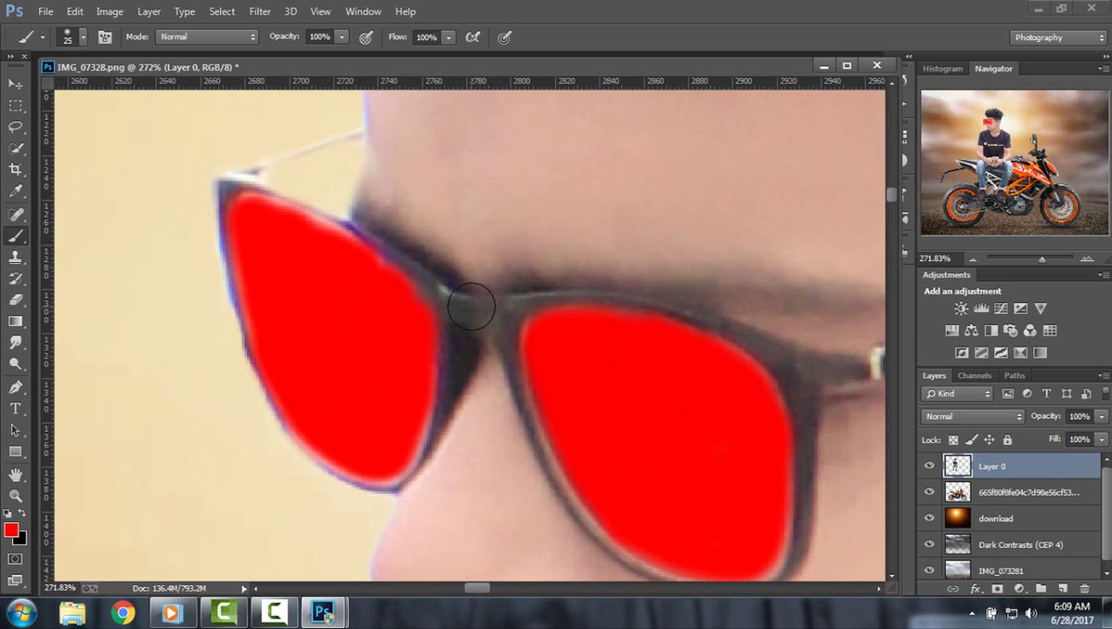
{"action": "scroll", "coordinate": [472, 306], "scroll_direction": "down", "scroll_amount": 2}
{"action": "left_click", "coordinate": [10, 529]}
Set a black foreground and paint a dark stroke on the left lens at ~21% opacity, 20% flow.
{"action": "left_click", "coordinate": [455, 297]}
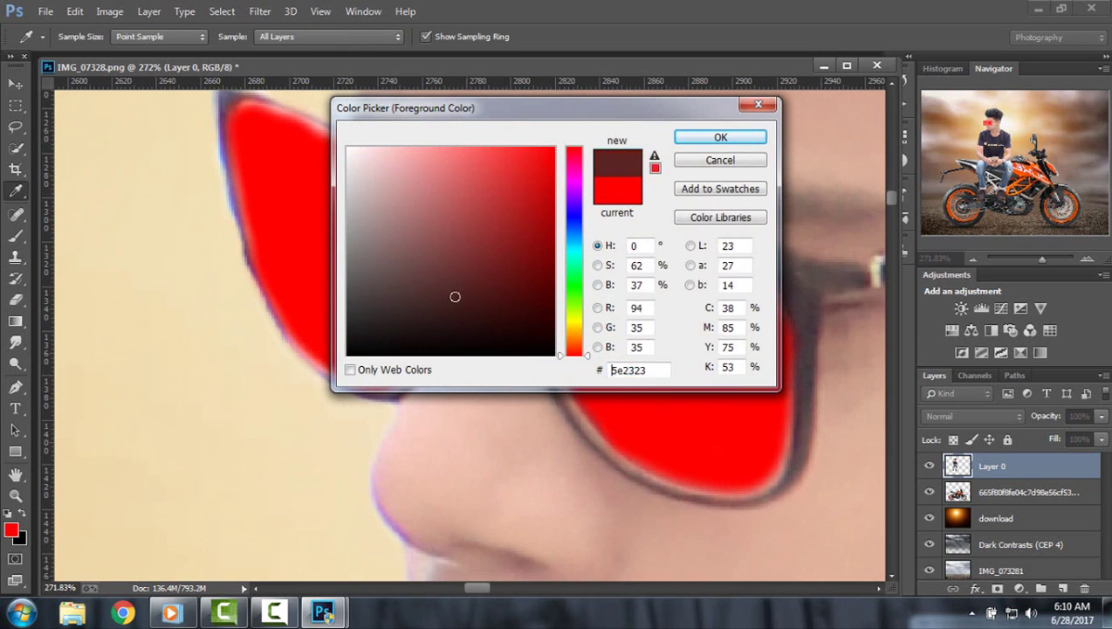
{"action": "type", "text": "000000"}
{"action": "left_click", "coordinate": [719, 138]}
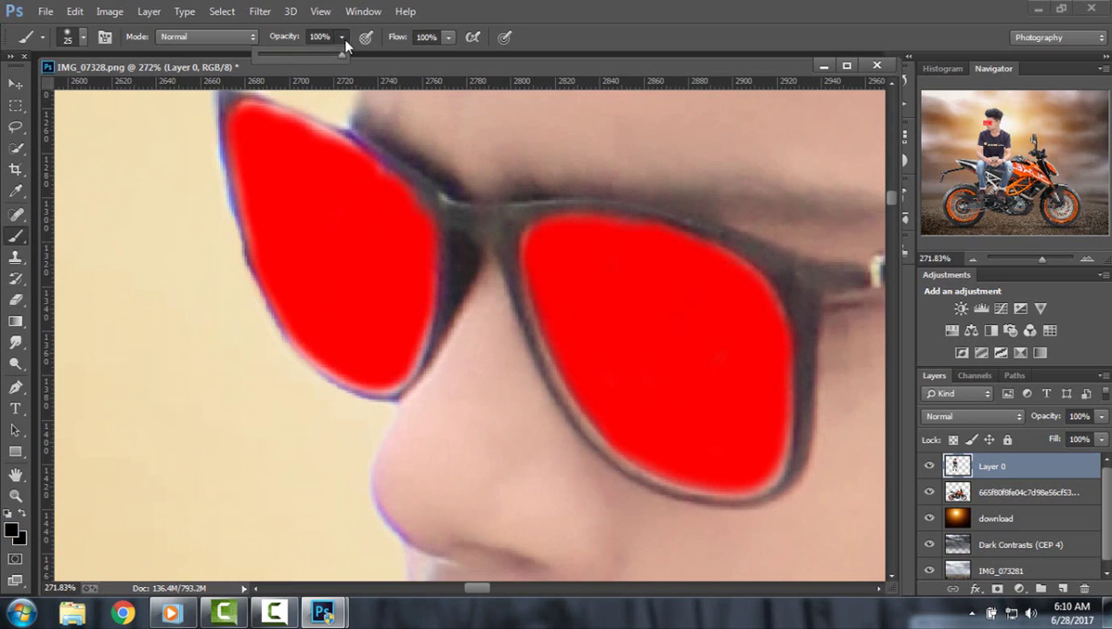
{"action": "left_click_drag", "start_coordinate": [266, 68], "coordinate": [275, 68]}
{"action": "left_click", "coordinate": [447, 37]}
{"action": "left_click_drag", "start_coordinate": [385, 61], "coordinate": [380, 60]}
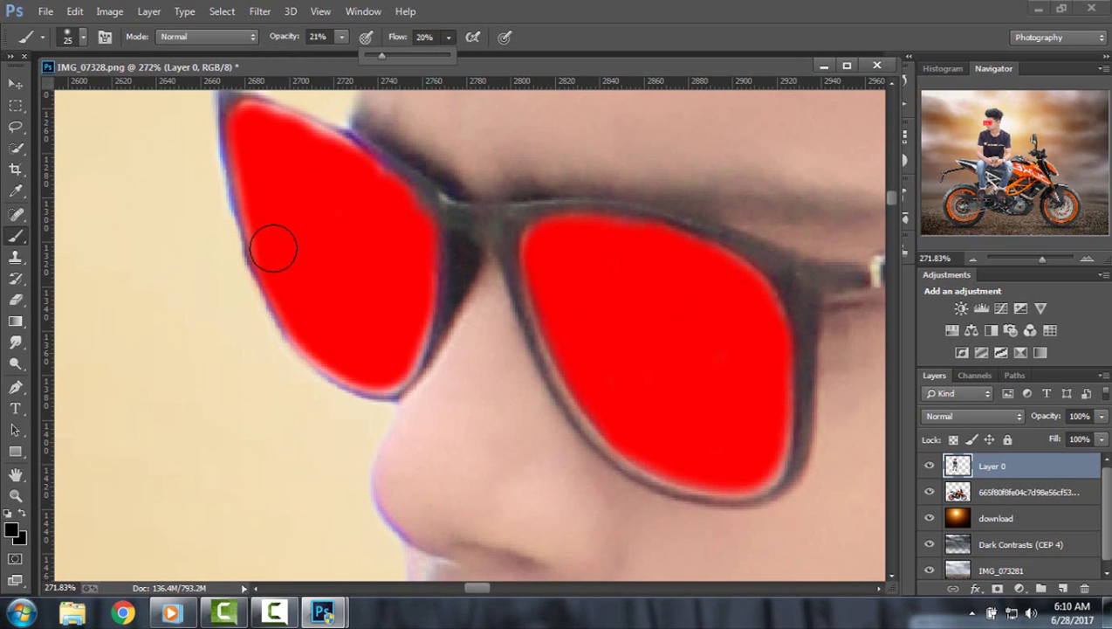
{"action": "left_click_drag", "start_coordinate": [273, 246], "coordinate": [288, 261]}
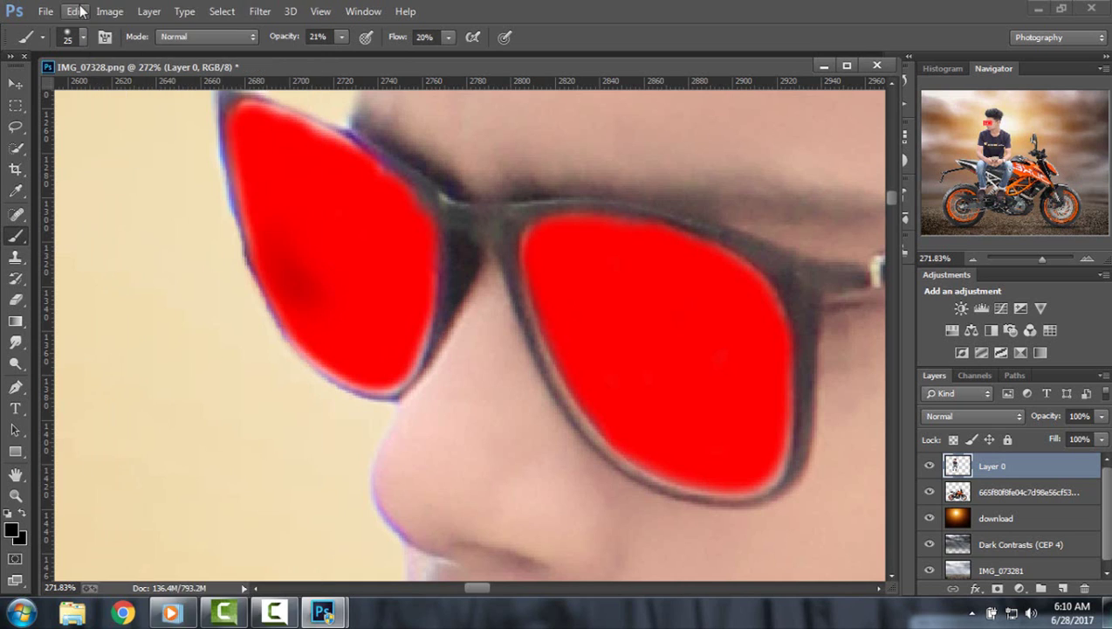
Undo that stroke and reshade the left lens with a 73 px brush, 14% opacity, 11% flow.
{"action": "left_click", "coordinate": [75, 11]}
{"action": "left_click", "coordinate": [75, 11]}
{"action": "left_click", "coordinate": [75, 10]}
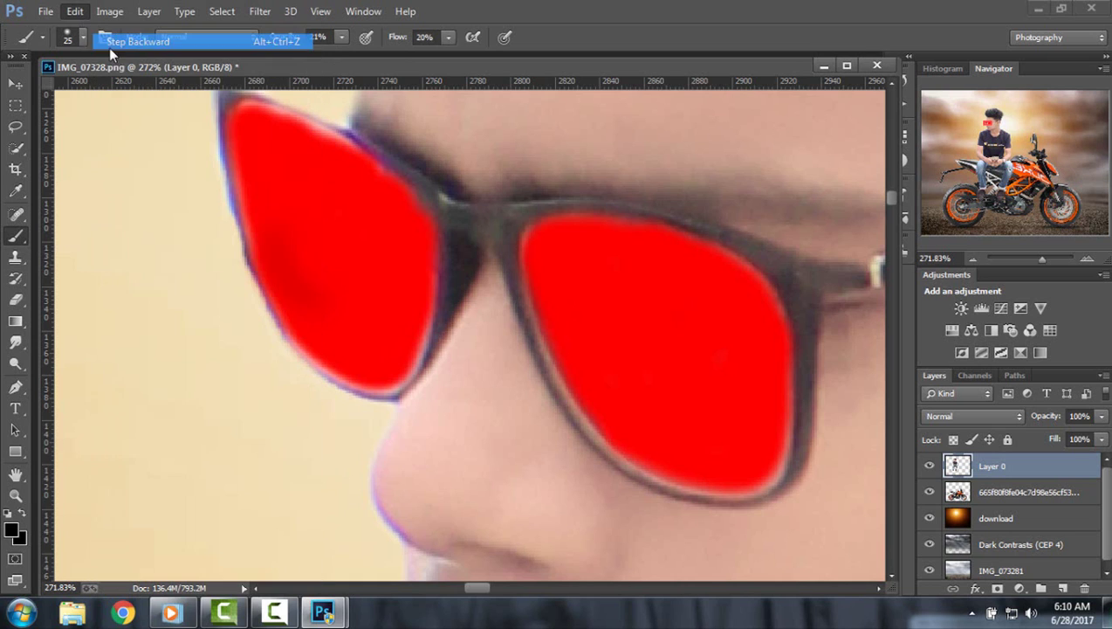
{"action": "left_click", "coordinate": [108, 43]}
{"action": "left_click", "coordinate": [67, 37]}
{"action": "left_click_drag", "start_coordinate": [118, 88], "coordinate": [124, 88]}
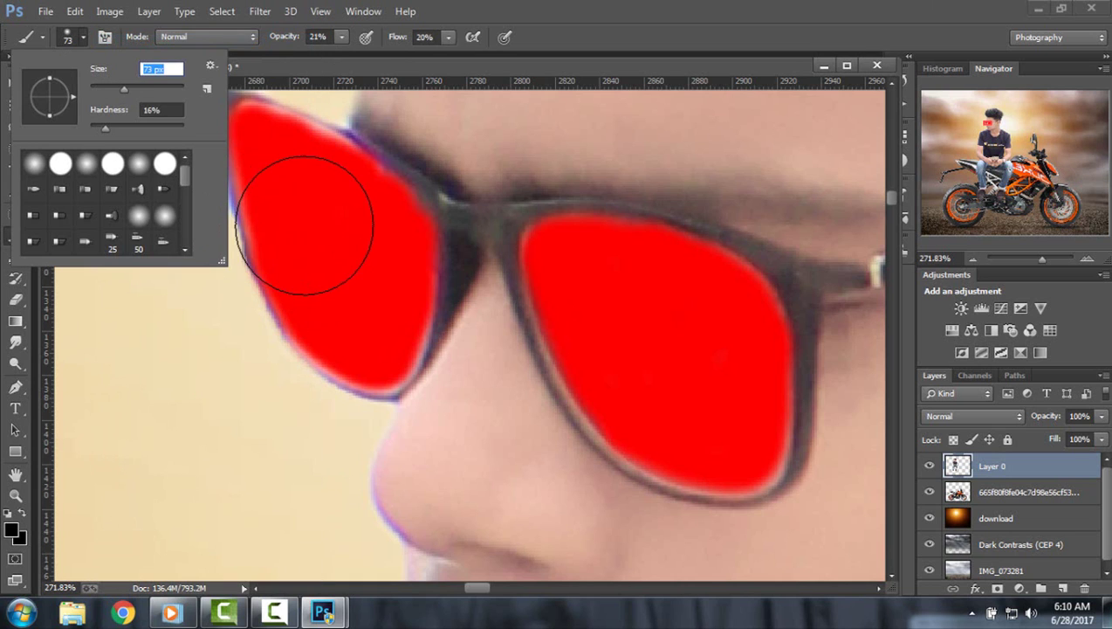
{"action": "left_click_drag", "start_coordinate": [343, 36], "coordinate": [335, 55]}
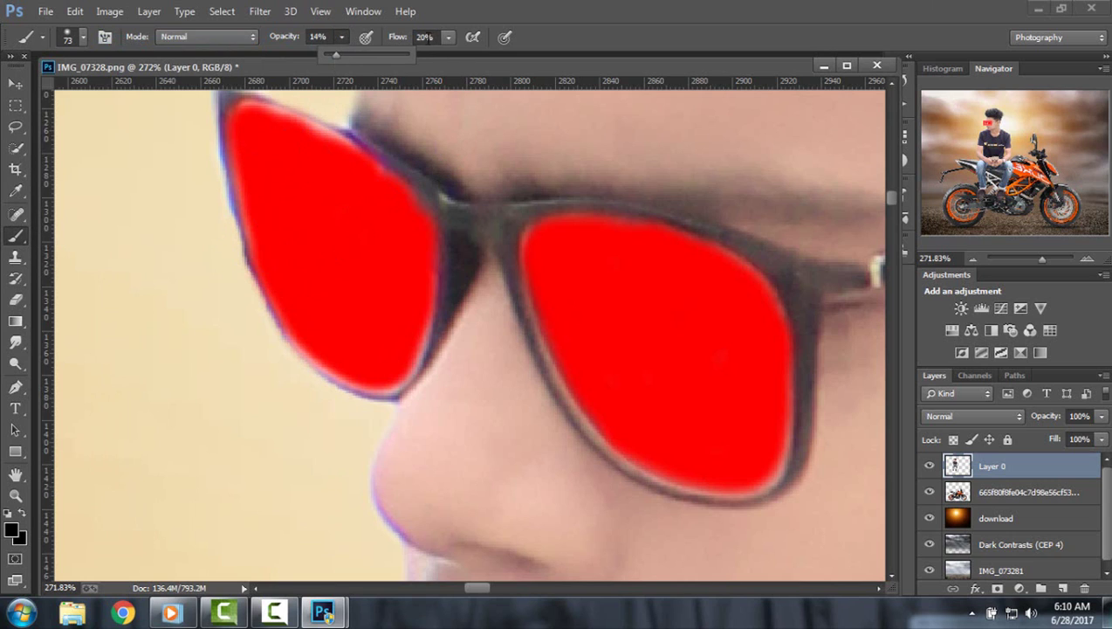
{"action": "left_click", "coordinate": [448, 39]}
{"action": "left_click_drag", "start_coordinate": [441, 57], "coordinate": [435, 57]}
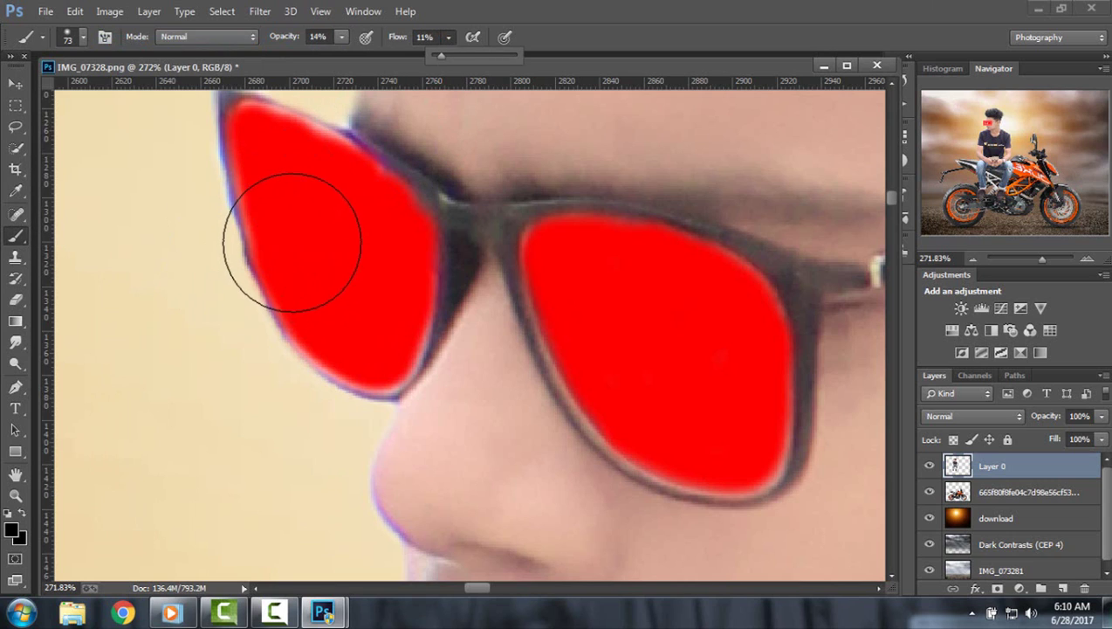
{"action": "mouse_move", "coordinate": [315, 244]}
{"action": "left_mouse_down"}
{"action": "mouse_move", "coordinate": [292, 236]}
{"action": "mouse_move", "coordinate": [326, 297]}
{"action": "mouse_move", "coordinate": [318, 256]}
{"action": "mouse_move", "coordinate": [297, 258]}
{"action": "mouse_move", "coordinate": [569, 343]}
{"action": "mouse_move", "coordinate": [367, 303]}
{"action": "mouse_move", "coordinate": [596, 345]}
{"action": "mouse_move", "coordinate": [654, 395]}
{"action": "mouse_move", "coordinate": [804, 419]}
{"action": "left_mouse_up"}
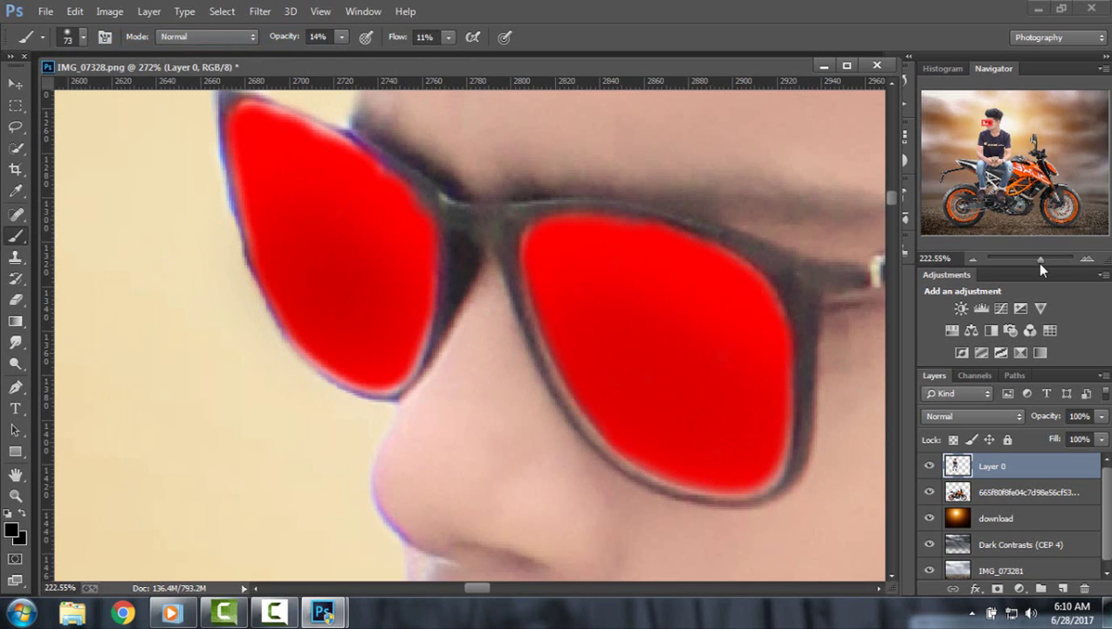
{"action": "left_click_drag", "start_coordinate": [1035, 262], "coordinate": [1019, 274]}
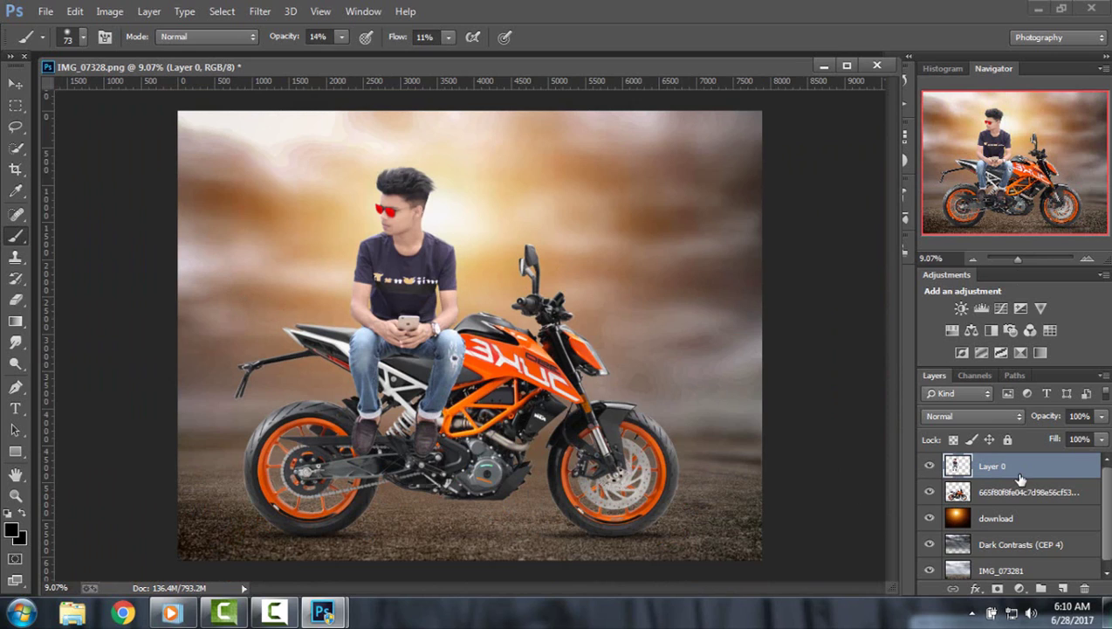
Add Layer 1 above Layer 0 and set the brush to 1842 px, 100% opacity and flow.
{"action": "left_click", "coordinate": [1059, 589]}
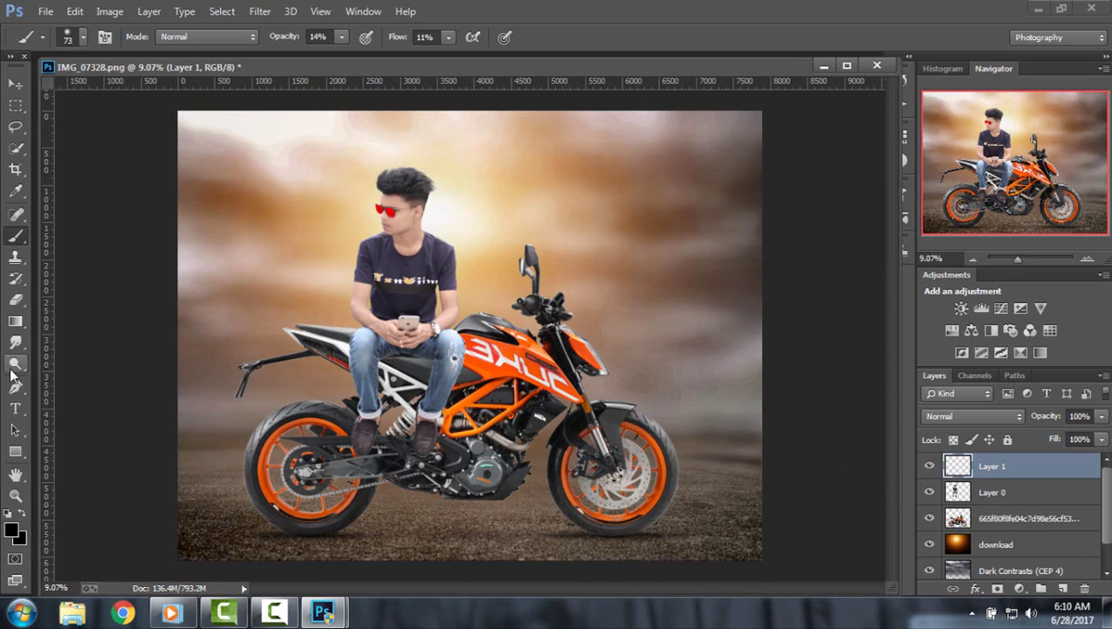
{"action": "left_click", "coordinate": [83, 38]}
{"action": "left_click_drag", "start_coordinate": [160, 93], "coordinate": [244, 173]}
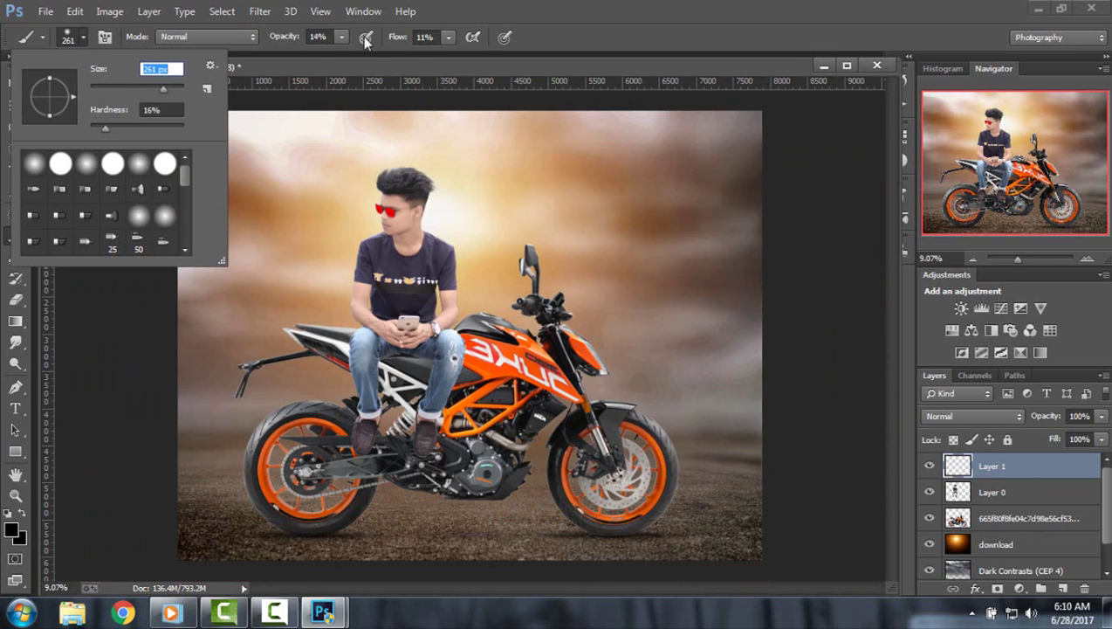
{"action": "left_click", "coordinate": [342, 36]}
{"action": "left_click", "coordinate": [447, 37]}
{"action": "left_click_drag", "start_coordinate": [445, 55], "coordinate": [529, 60]}
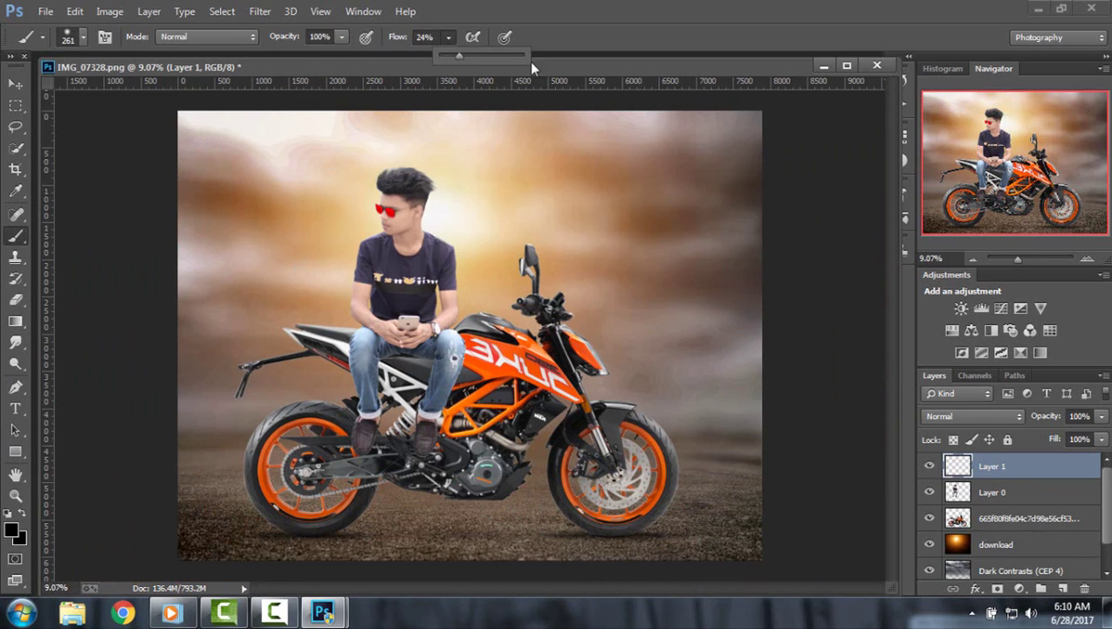
{"action": "left_click", "coordinate": [83, 38]}
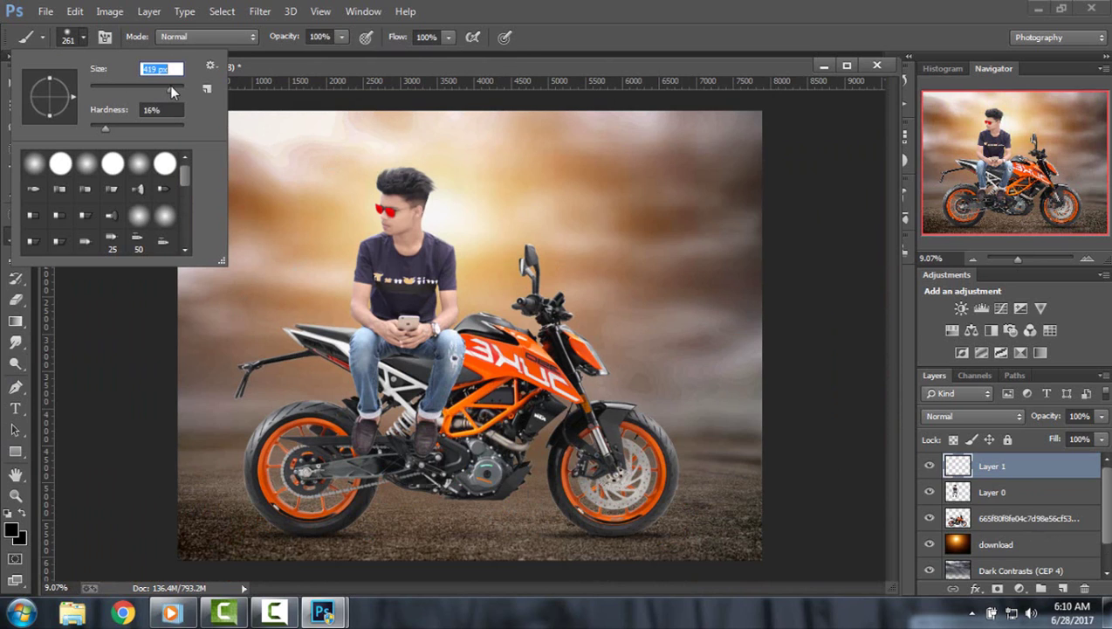
{"action": "left_click_drag", "start_coordinate": [170, 86], "coordinate": [176, 89]}
{"action": "left_click_drag", "start_coordinate": [1017, 258], "coordinate": [1025, 259]}
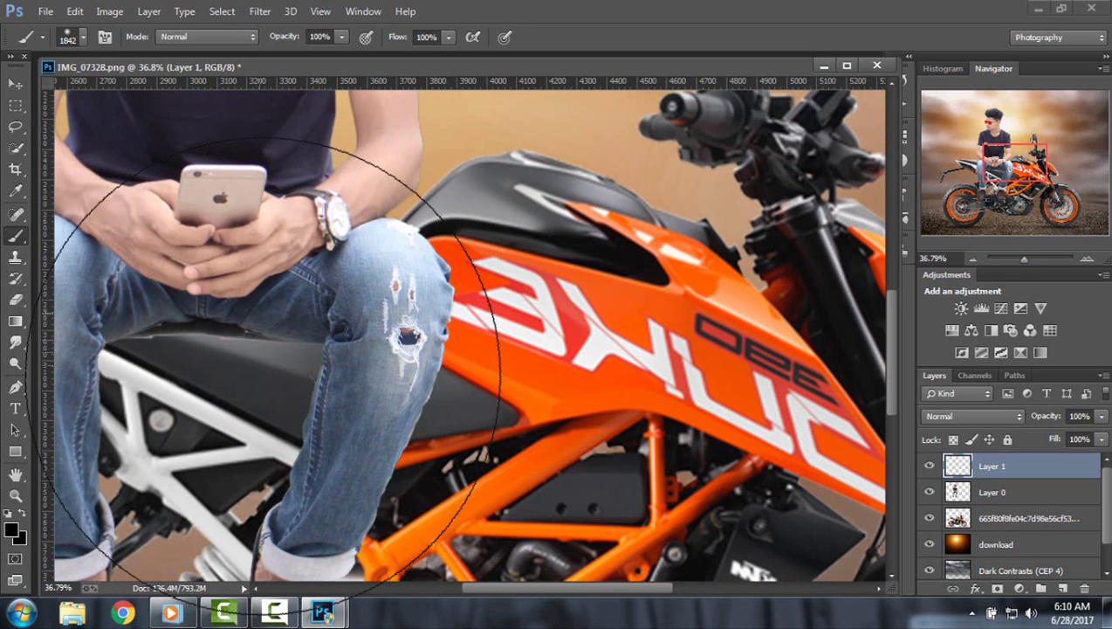
Sample the dark bike seat colour with the Eyedropper and return to the Brush.
{"action": "scroll", "coordinate": [17, 271], "scroll_direction": "down", "scroll_amount": 2}
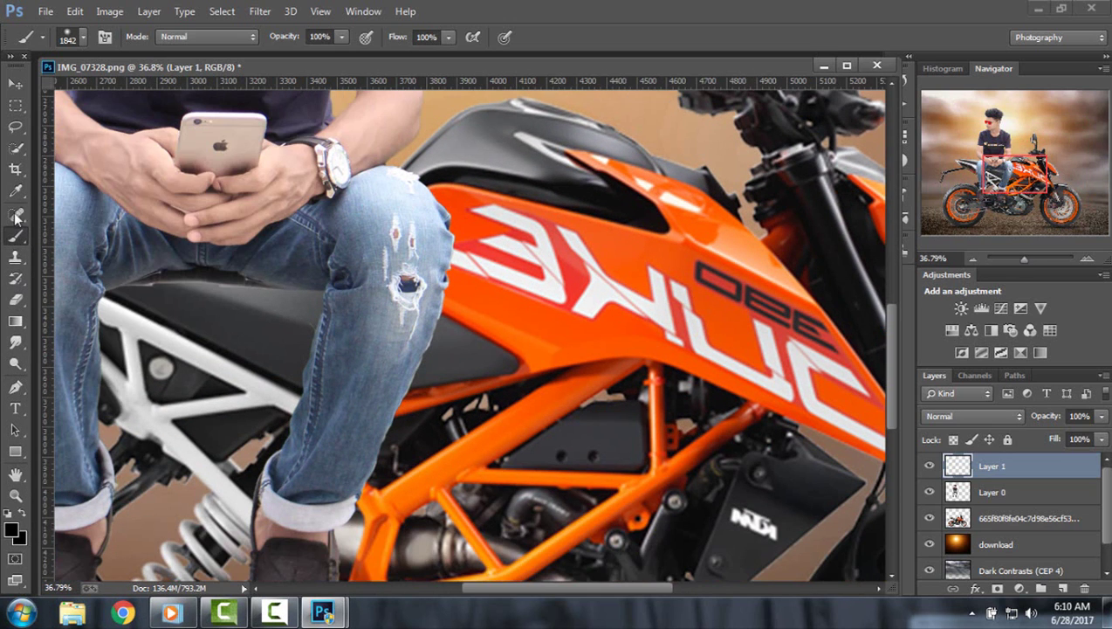
{"action": "left_click", "coordinate": [17, 192]}
{"action": "scroll", "coordinate": [233, 352], "scroll_direction": "down", "scroll_amount": 2}
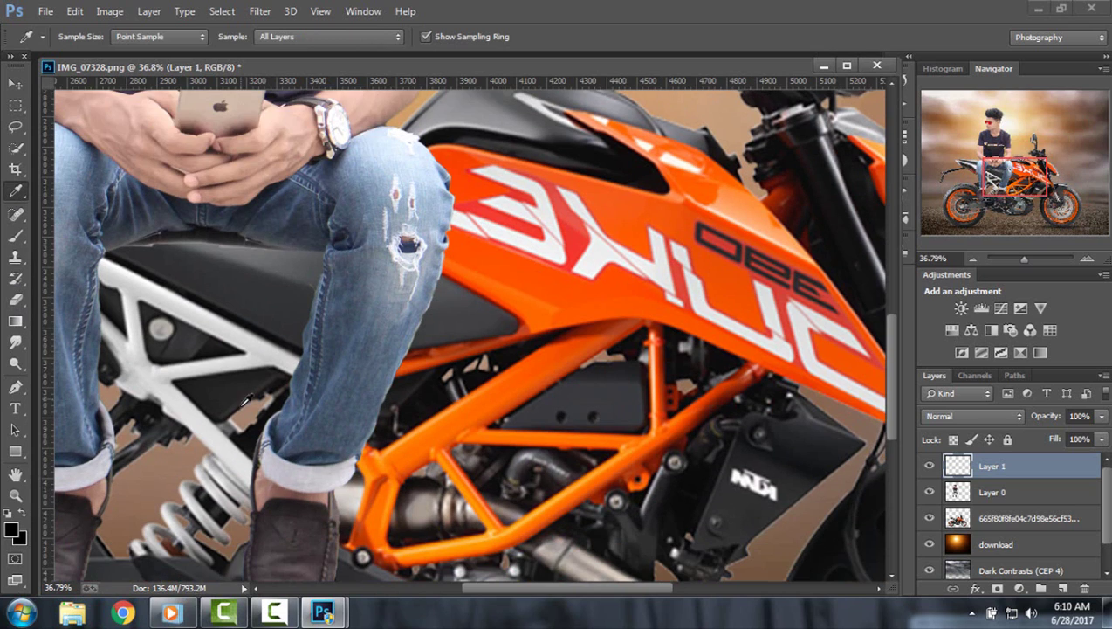
{"action": "left_click", "coordinate": [234, 390]}
{"action": "scroll", "coordinate": [177, 298], "scroll_direction": "up", "scroll_amount": 1}
{"action": "left_click", "coordinate": [15, 214]}
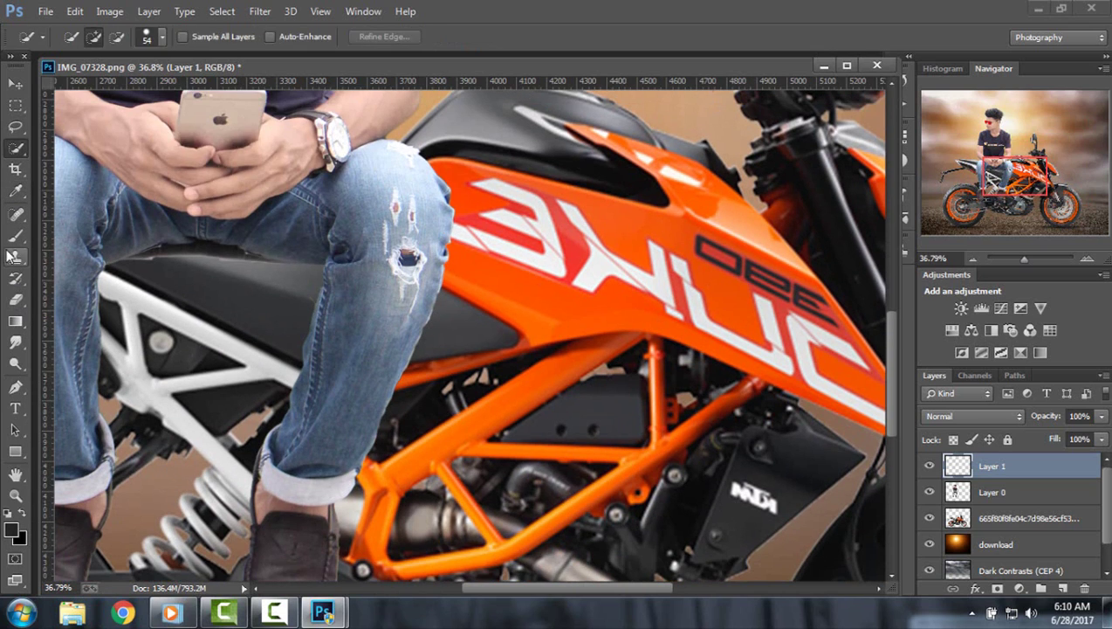
{"action": "left_click", "coordinate": [14, 235]}
Dab a large soft dark patch over the rider's lap and bike tank on Layer 1.
{"action": "left_click_drag", "start_coordinate": [1024, 258], "coordinate": [1017, 258]}
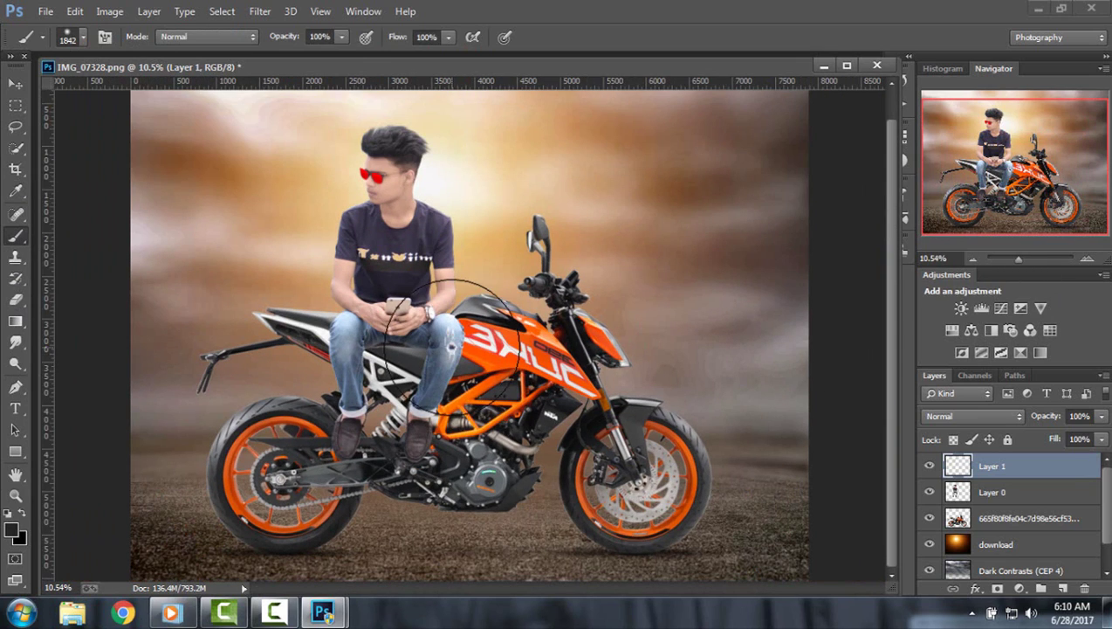
{"action": "left_click", "coordinate": [455, 347]}
{"action": "left_click", "coordinate": [454, 347]}
{"action": "left_click", "coordinate": [454, 345]}
{"action": "left_click", "coordinate": [453, 346]}
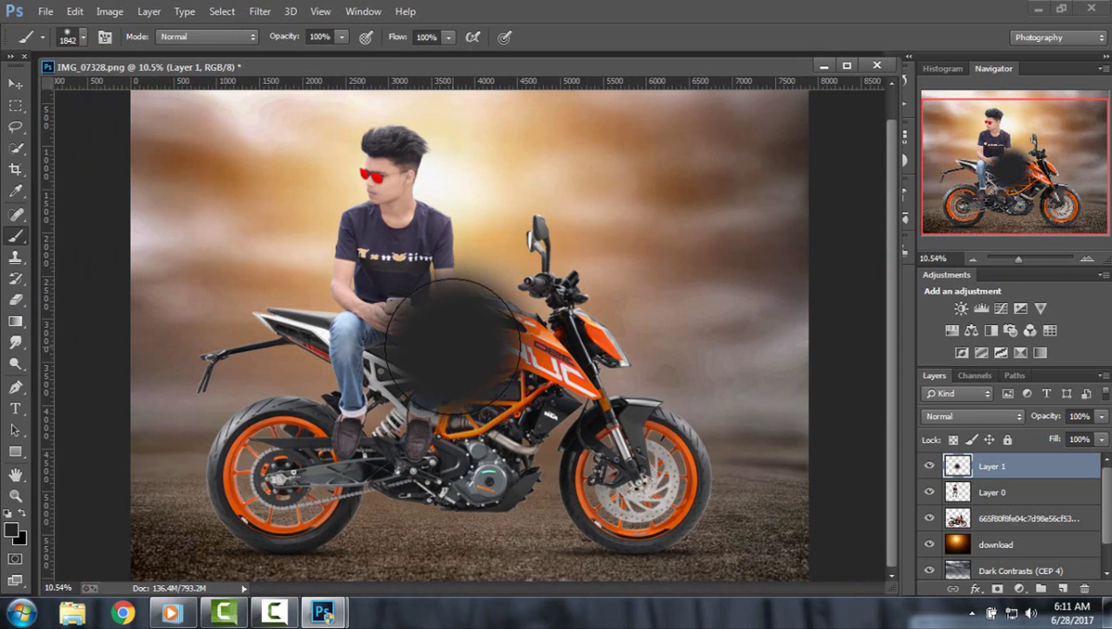
Blur the dark blob on Layer 1 with a 168.9-pixel Gaussian Blur.
{"action": "left_click", "coordinate": [259, 12]}
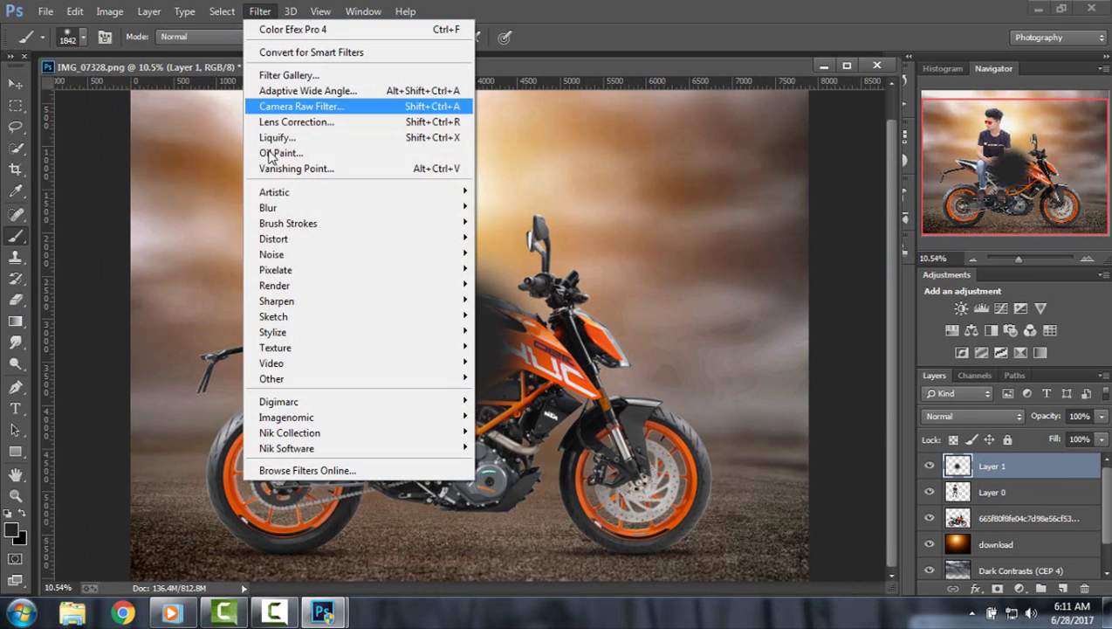
{"action": "mouse_move", "coordinate": [268, 207]}
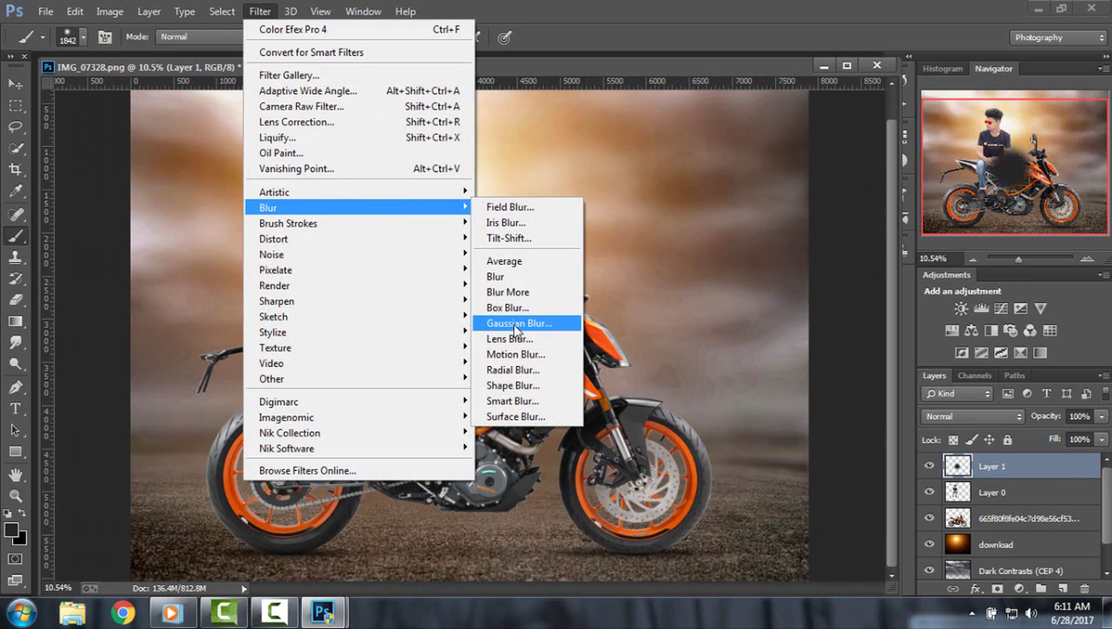
{"action": "left_click", "coordinate": [519, 323]}
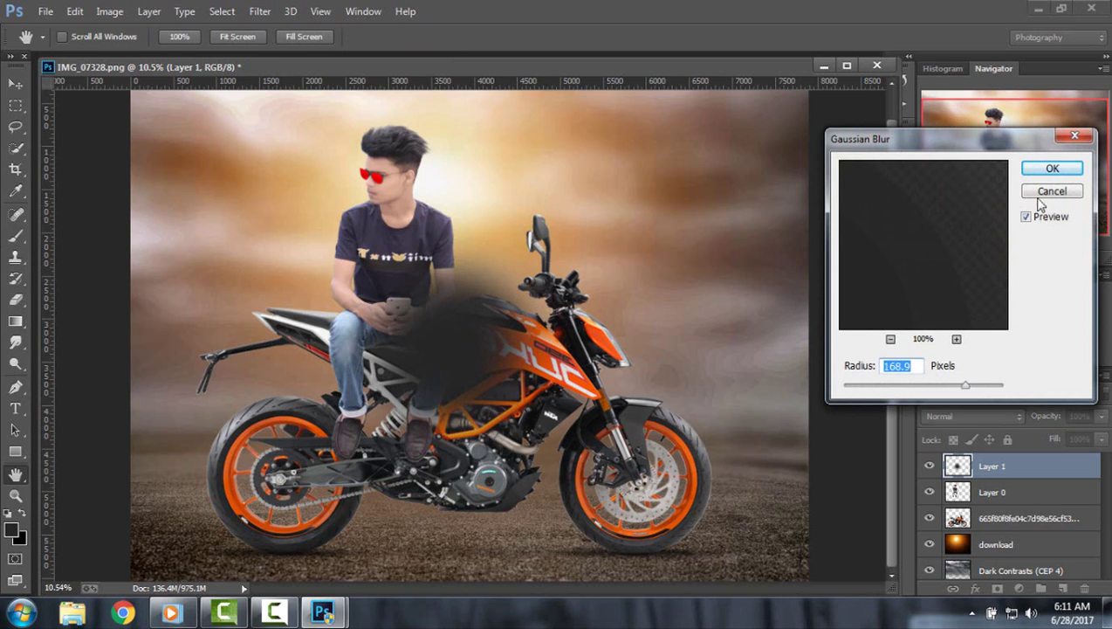
{"action": "left_click", "coordinate": [1051, 170]}
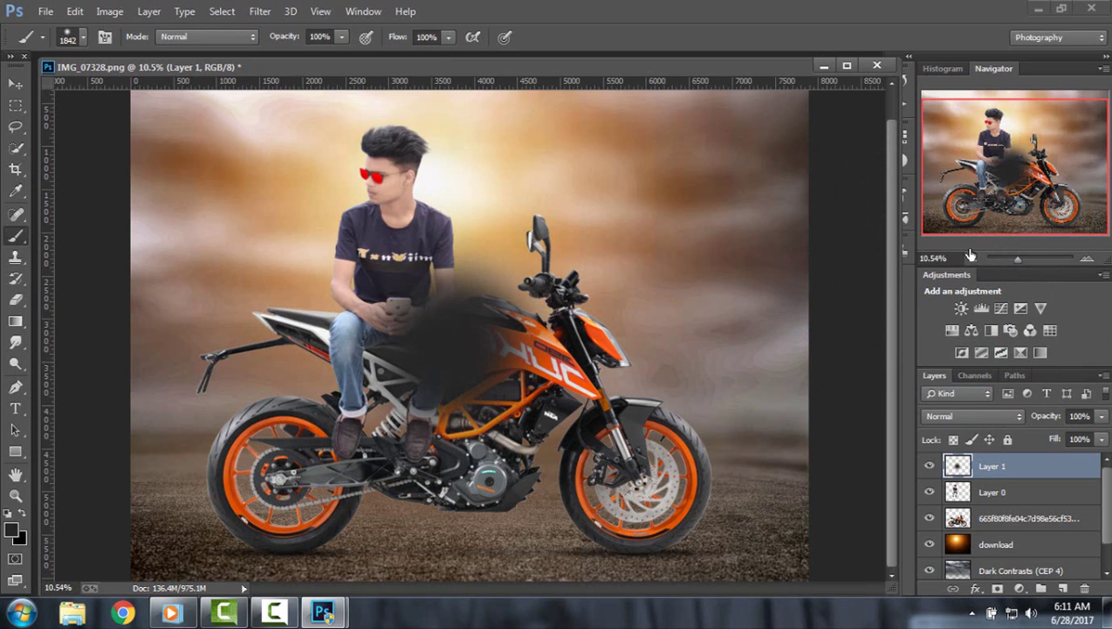
{"action": "left_click_drag", "start_coordinate": [1017, 260], "coordinate": [1026, 260]}
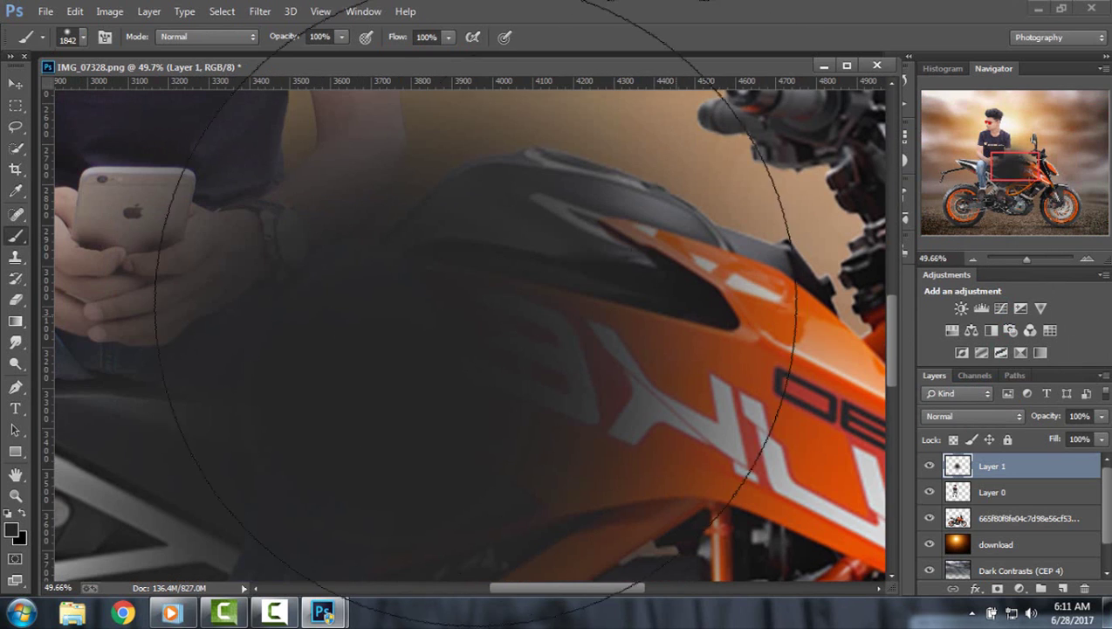
{"action": "key", "text": "v"}
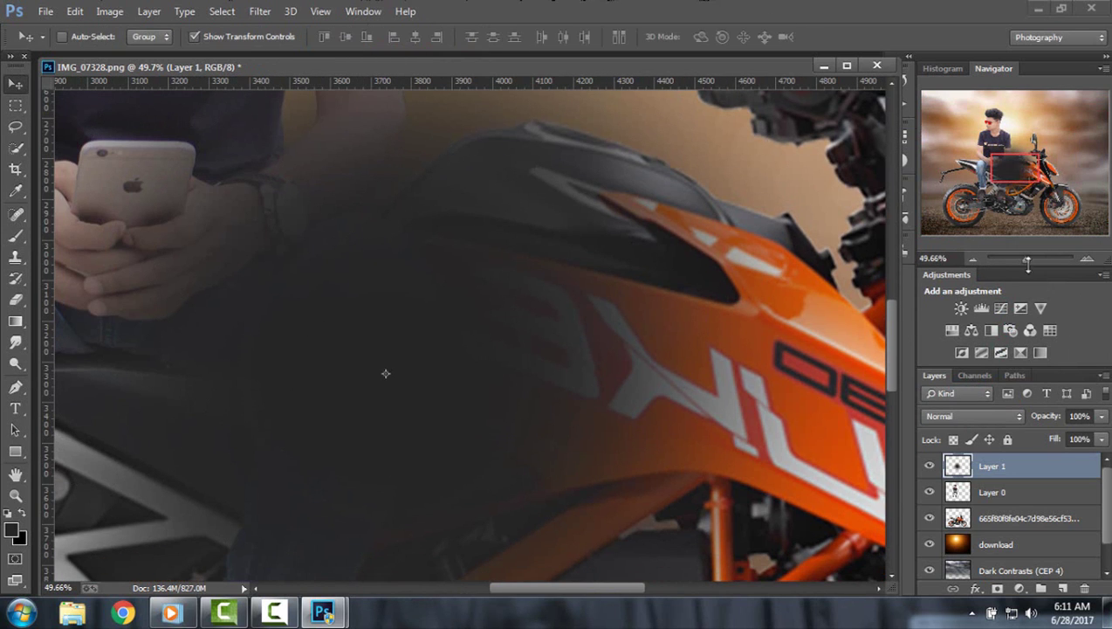
{"action": "left_click_drag", "start_coordinate": [1028, 260], "coordinate": [1016, 258]}
Free-transform the shadow layer, squashing it flat and moving it onto the seat.
{"action": "key", "text": "ctrl+t"}
{"action": "left_click_drag", "start_coordinate": [449, 189], "coordinate": [448, 432]}
{"action": "left_click_drag", "start_coordinate": [499, 472], "coordinate": [453, 354]}
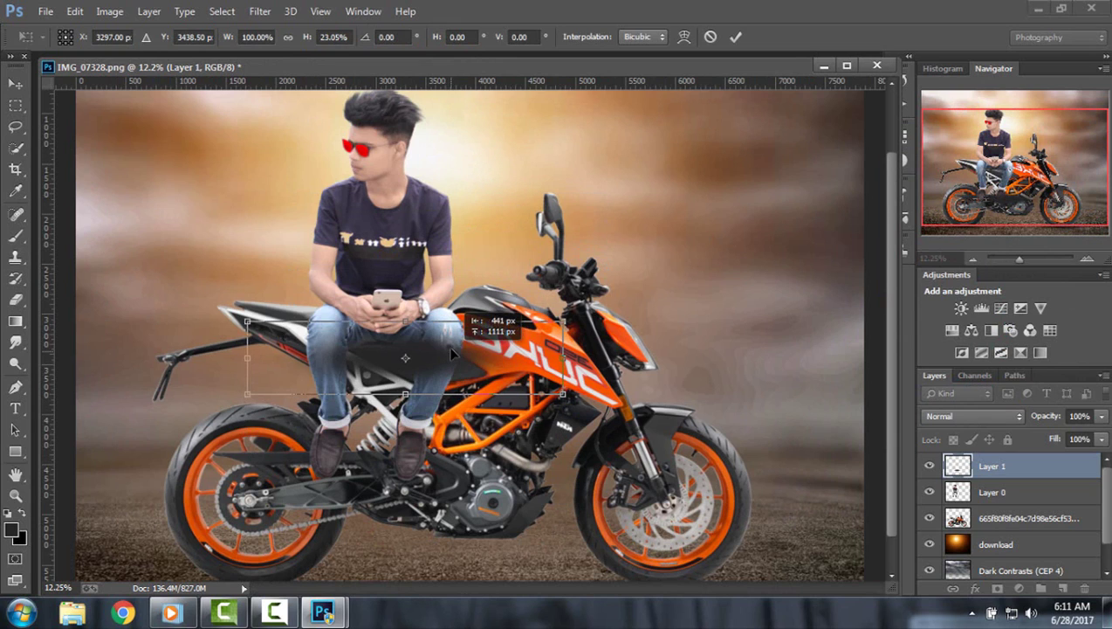
{"action": "left_click_drag", "start_coordinate": [243, 358], "coordinate": [385, 358]}
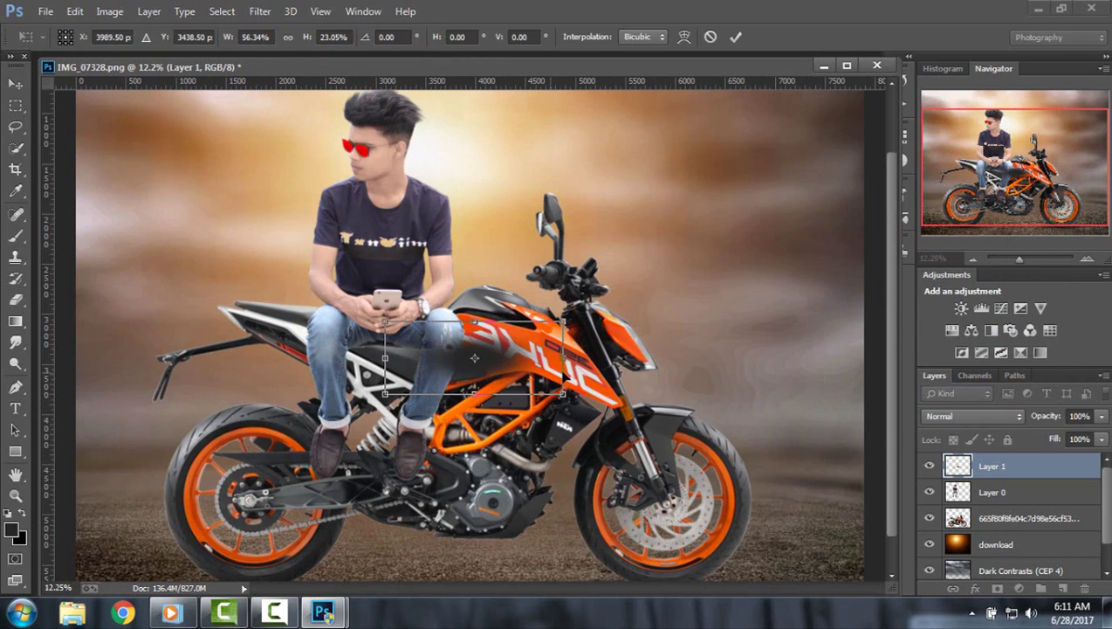
{"action": "mouse_move", "coordinate": [514, 355]}
{"action": "left_mouse_down"}
{"action": "mouse_move", "coordinate": [437, 348]}
{"action": "mouse_move", "coordinate": [471, 353]}
{"action": "left_mouse_up"}
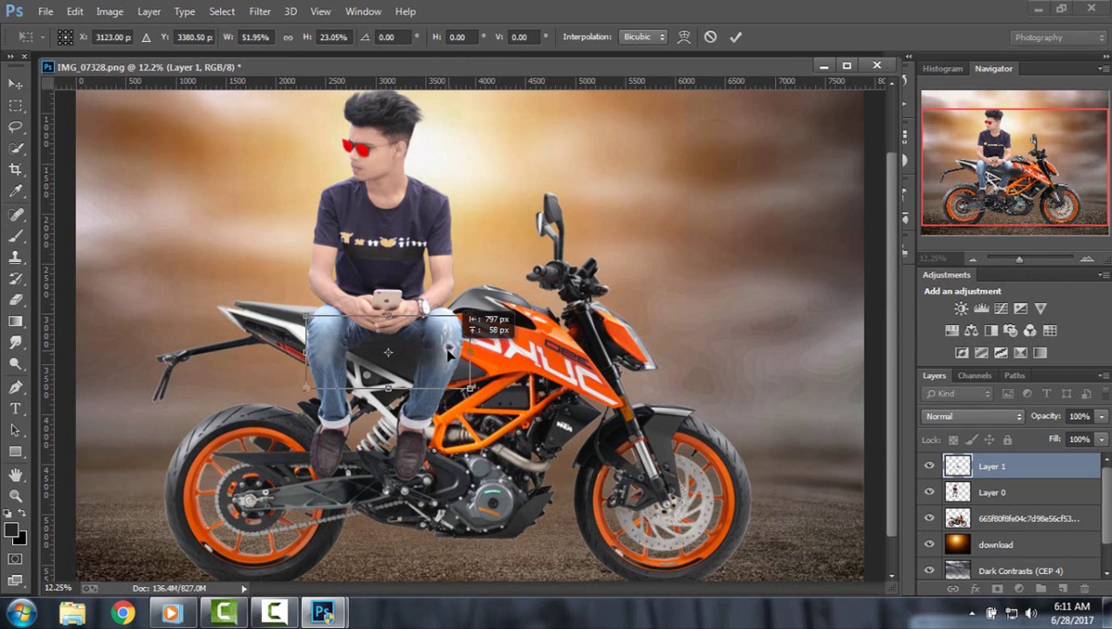
{"action": "left_click_drag", "start_coordinate": [387, 389], "coordinate": [387, 380]}
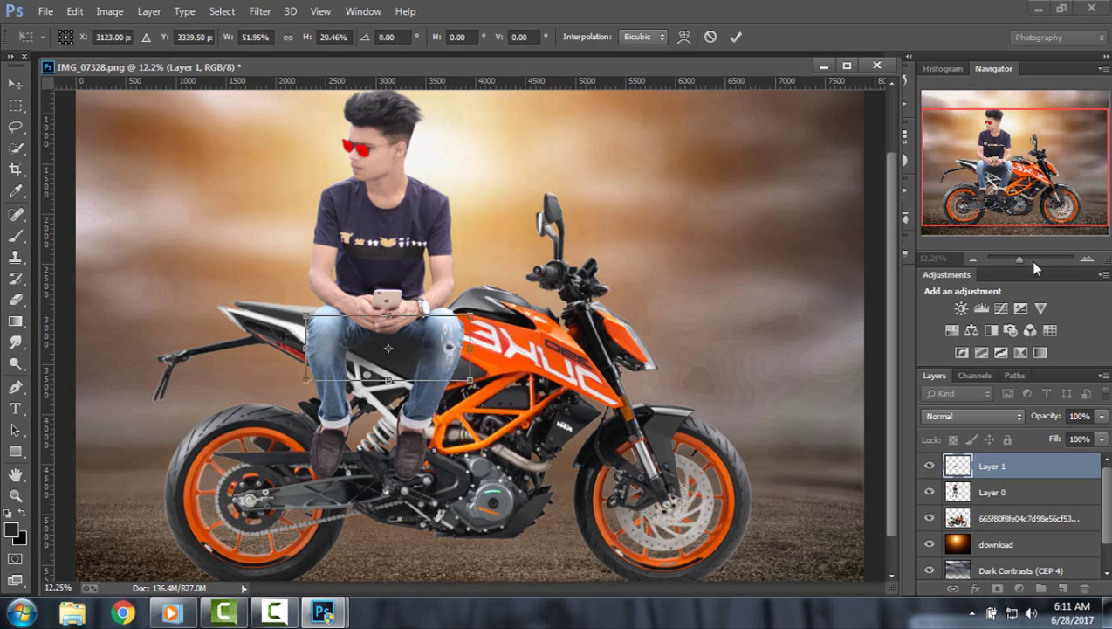
Zoom in on the seat and narrow the shadow from both sides.
{"action": "left_click_drag", "start_coordinate": [1019, 263], "coordinate": [1024, 260]}
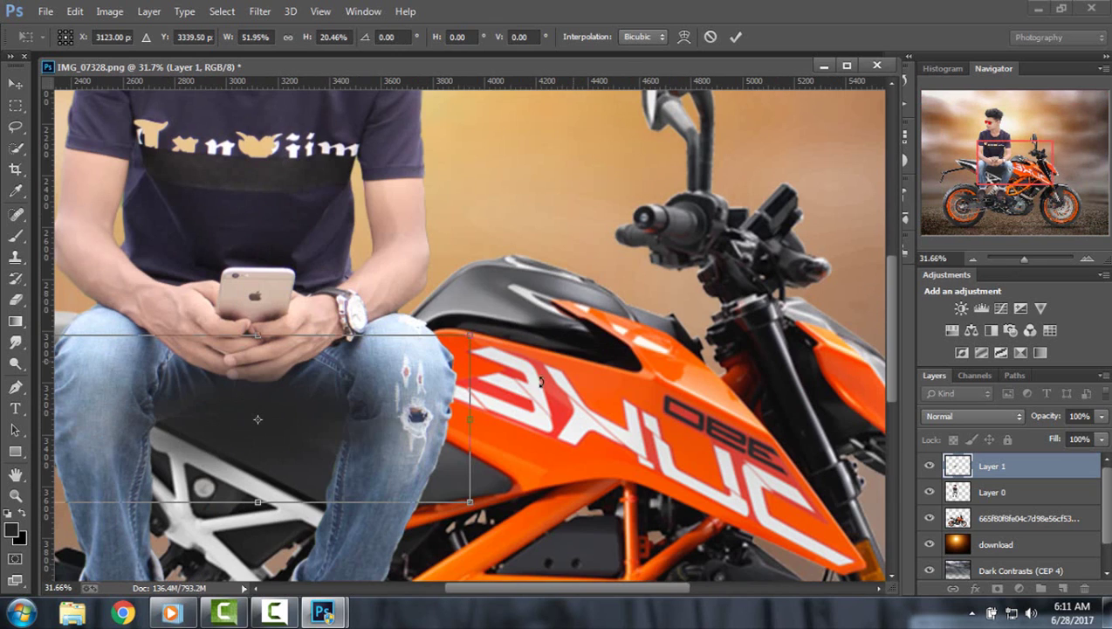
{"action": "scroll", "coordinate": [530, 378], "scroll_direction": "down", "scroll_amount": 2}
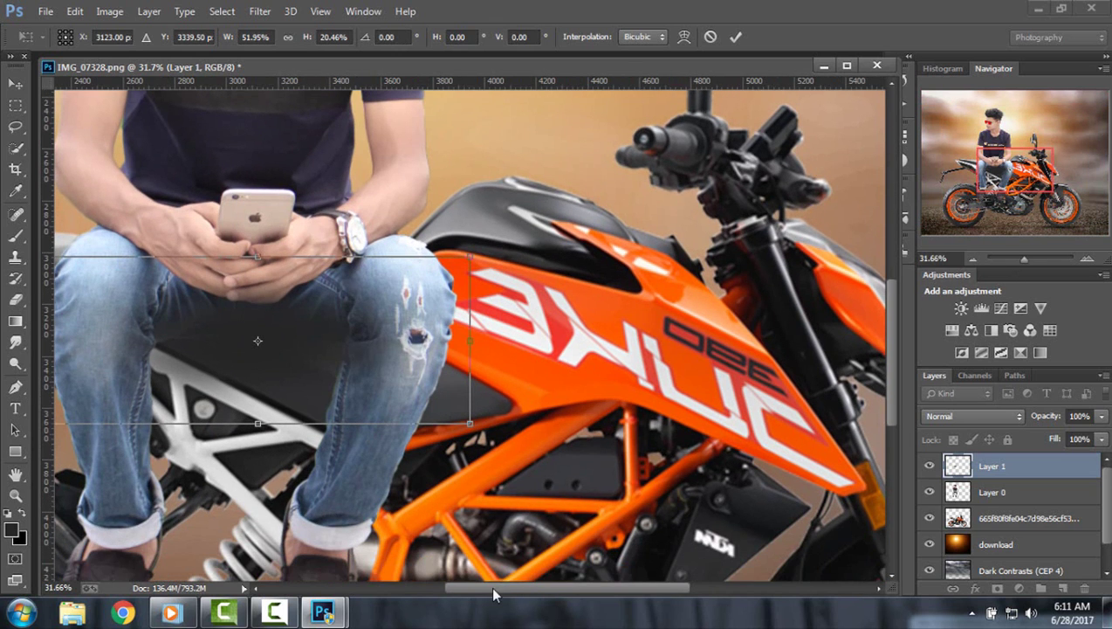
{"action": "left_click_drag", "start_coordinate": [490, 586], "coordinate": [452, 586]}
{"action": "left_click_drag", "start_coordinate": [593, 333], "coordinate": [572, 346]}
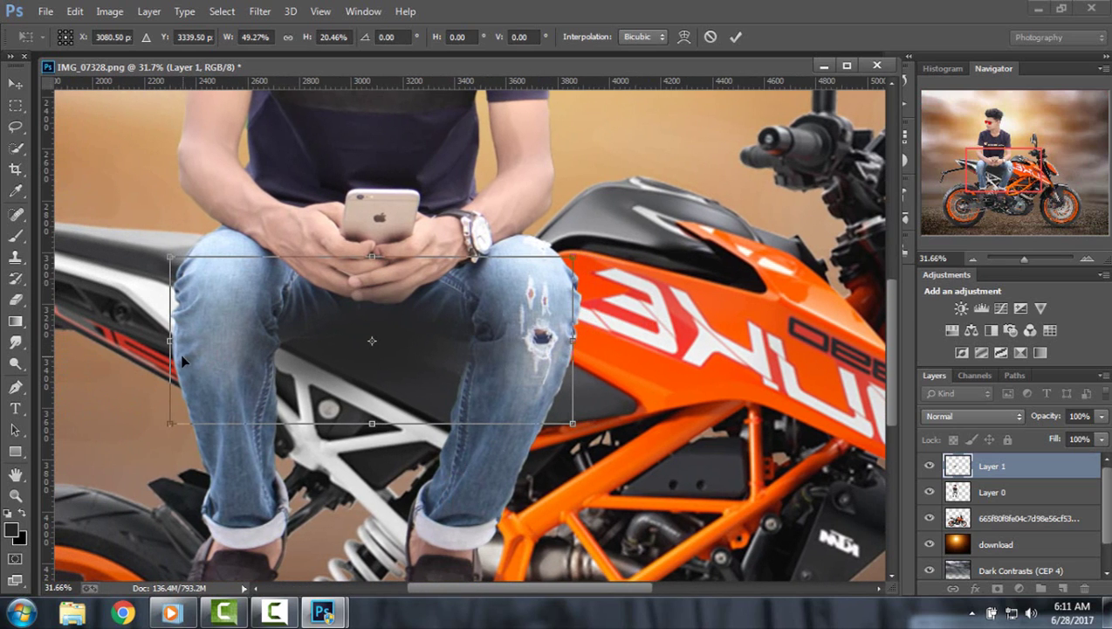
{"action": "left_click_drag", "start_coordinate": [171, 337], "coordinate": [191, 339]}
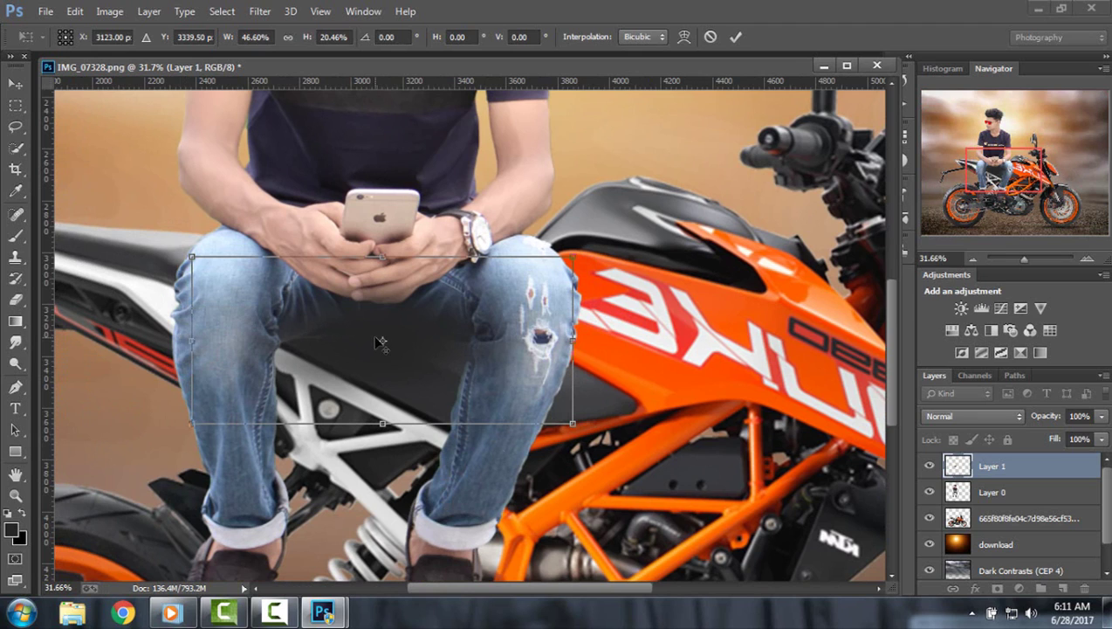
{"action": "left_click_drag", "start_coordinate": [377, 344], "coordinate": [379, 342]}
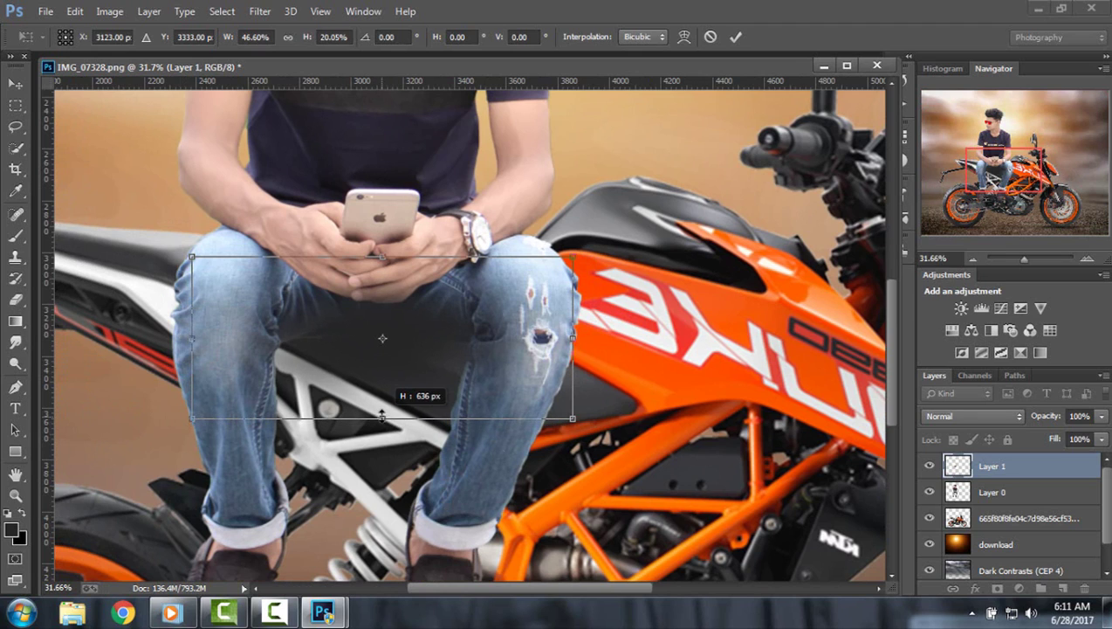
{"action": "left_click_drag", "start_coordinate": [383, 421], "coordinate": [383, 395]}
Trim the shadow to about 42% width and 17% height under the thighs, then commit.
{"action": "left_click_drag", "start_coordinate": [435, 358], "coordinate": [426, 372]}
{"action": "left_click_drag", "start_coordinate": [191, 340], "coordinate": [217, 341]}
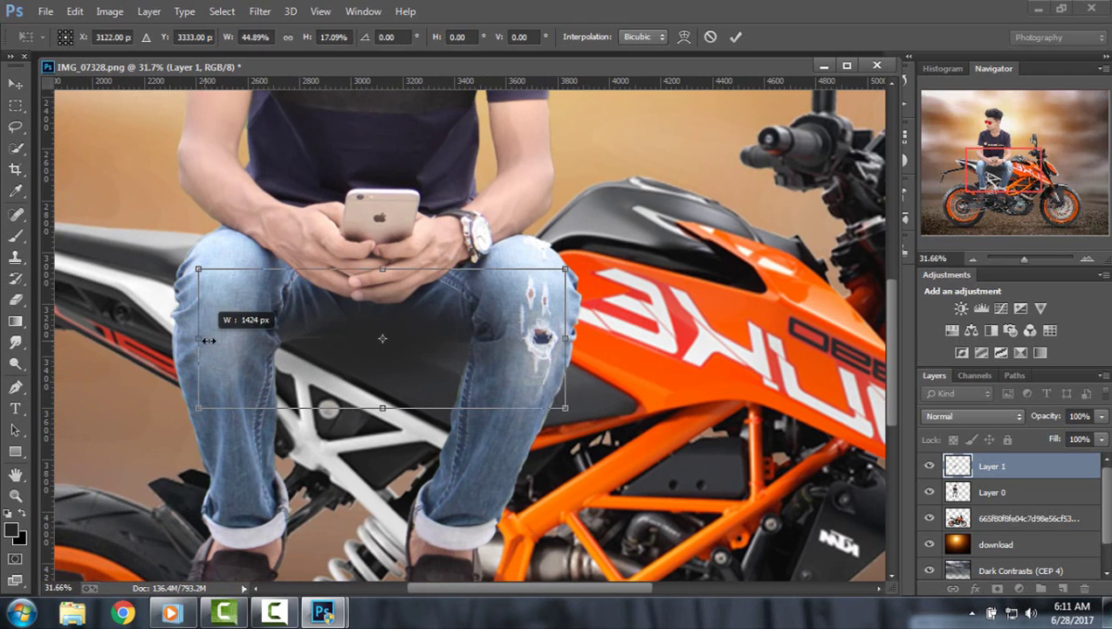
{"action": "left_click_drag", "start_coordinate": [412, 338], "coordinate": [397, 337]}
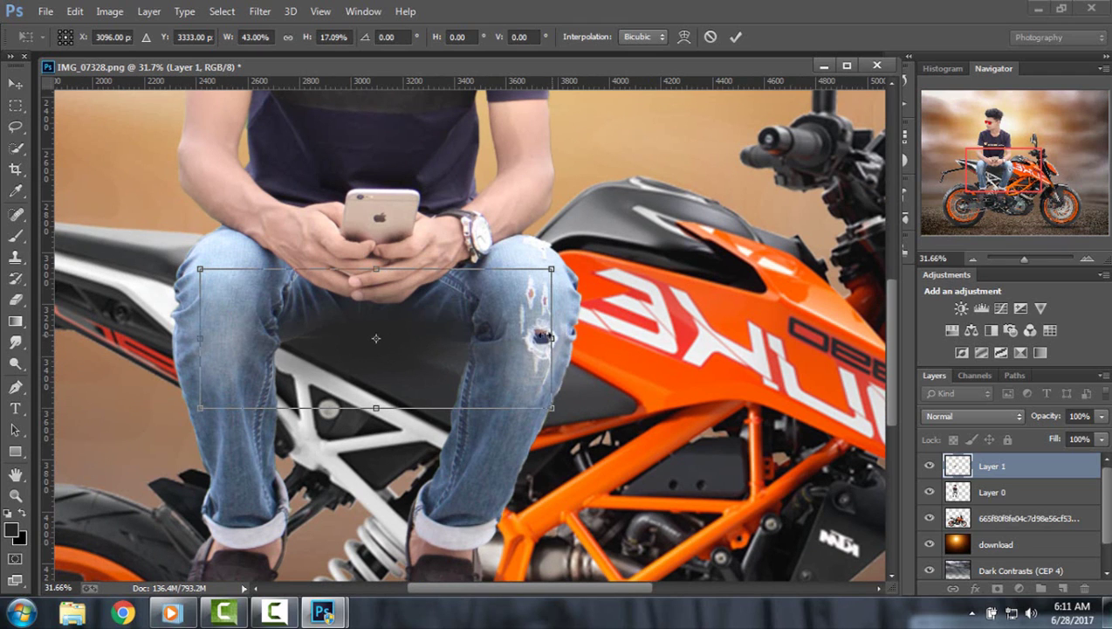
{"action": "left_click_drag", "start_coordinate": [542, 335], "coordinate": [531, 335]}
{"action": "left_click_drag", "start_coordinate": [370, 269], "coordinate": [371, 273]}
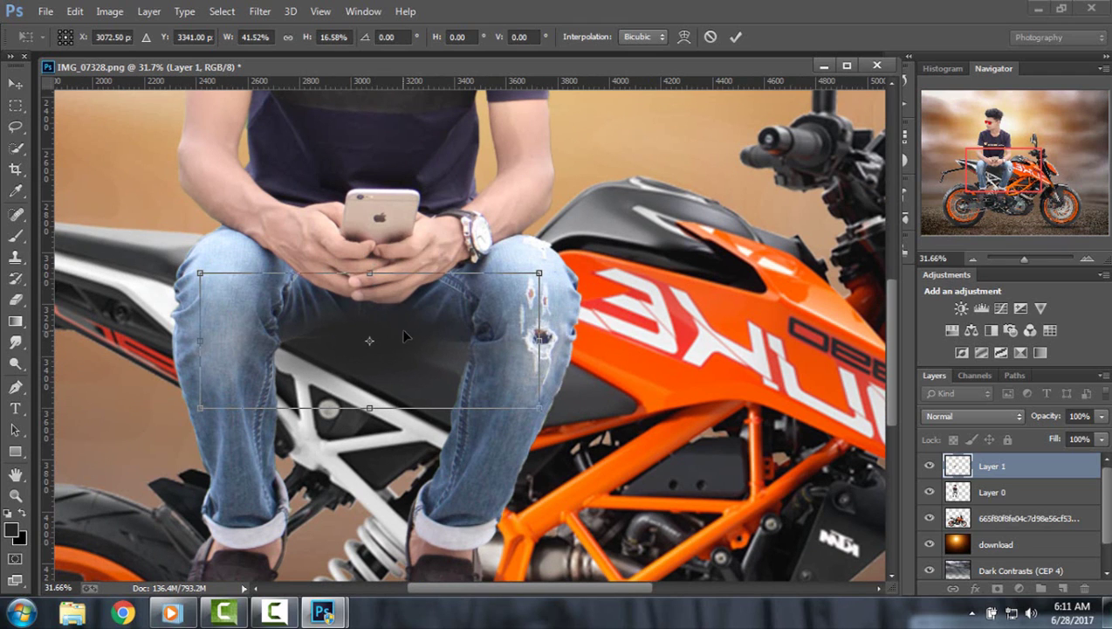
{"action": "left_click", "coordinate": [736, 37]}
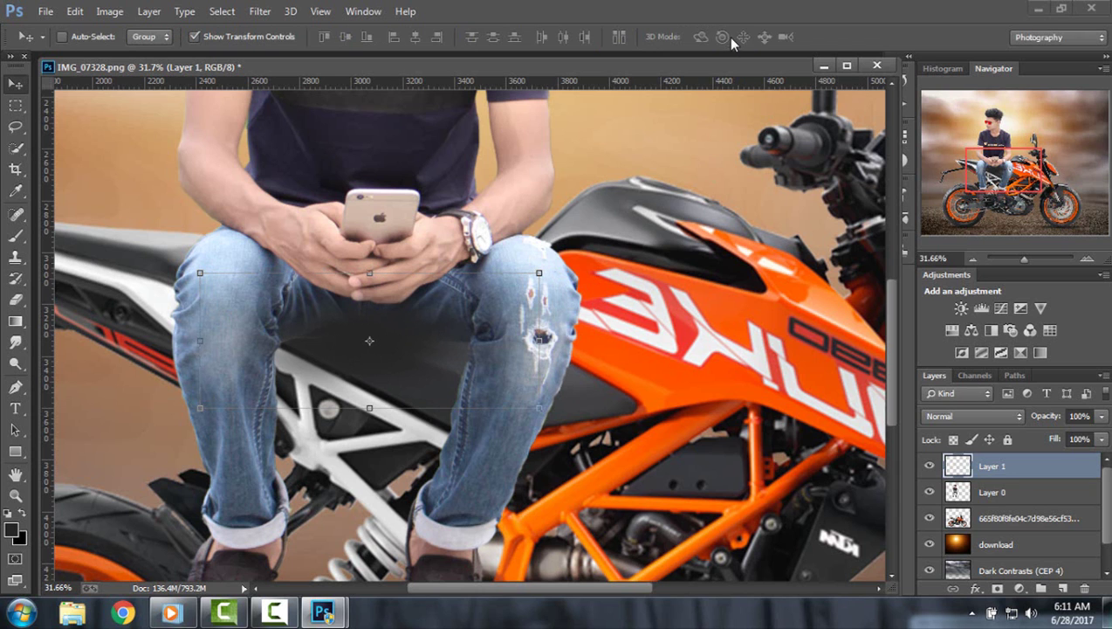
{"action": "left_click_drag", "start_coordinate": [1024, 259], "coordinate": [1019, 260]}
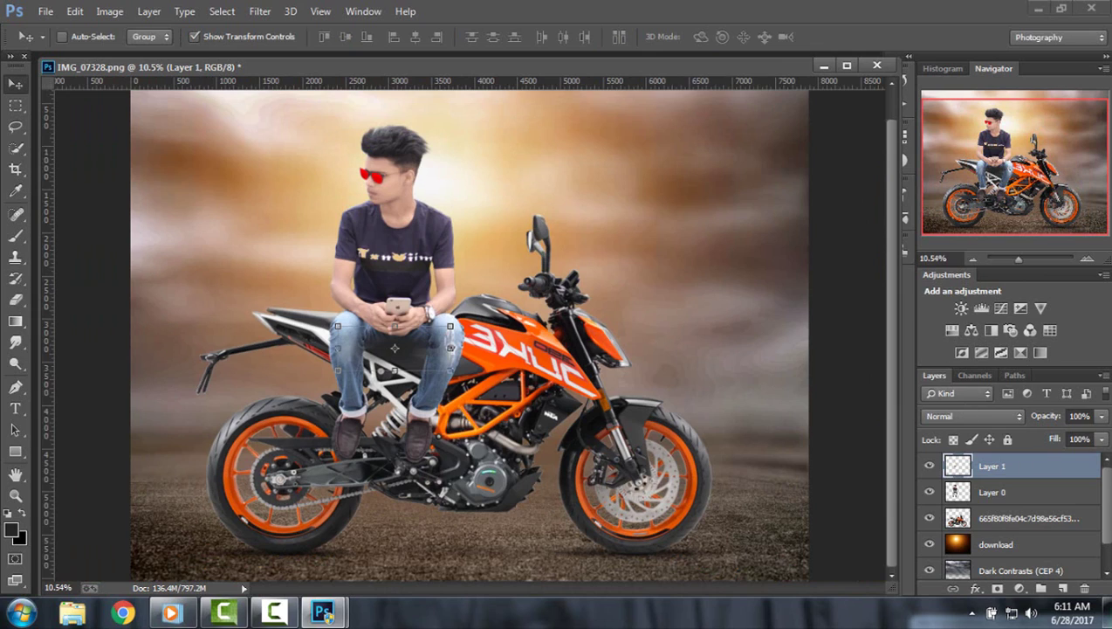
Lower the shadow layer's opacity to 95%.
{"action": "left_click", "coordinate": [1102, 416]}
{"action": "left_click_drag", "start_coordinate": [1095, 436], "coordinate": [1082, 438]}
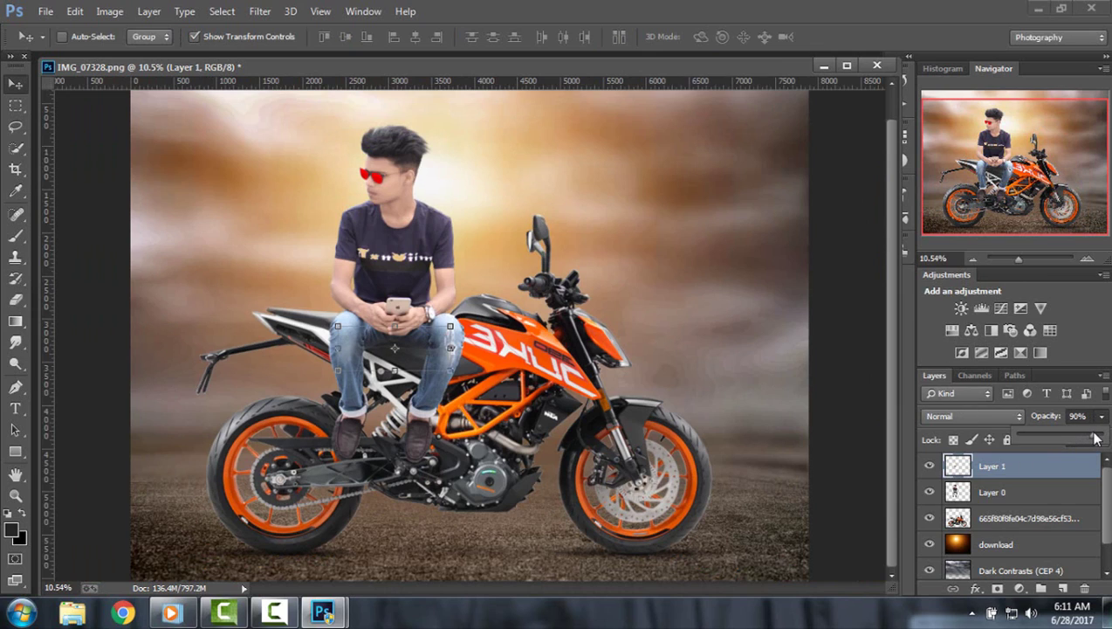
{"action": "left_click_drag", "start_coordinate": [1098, 439], "coordinate": [1100, 438]}
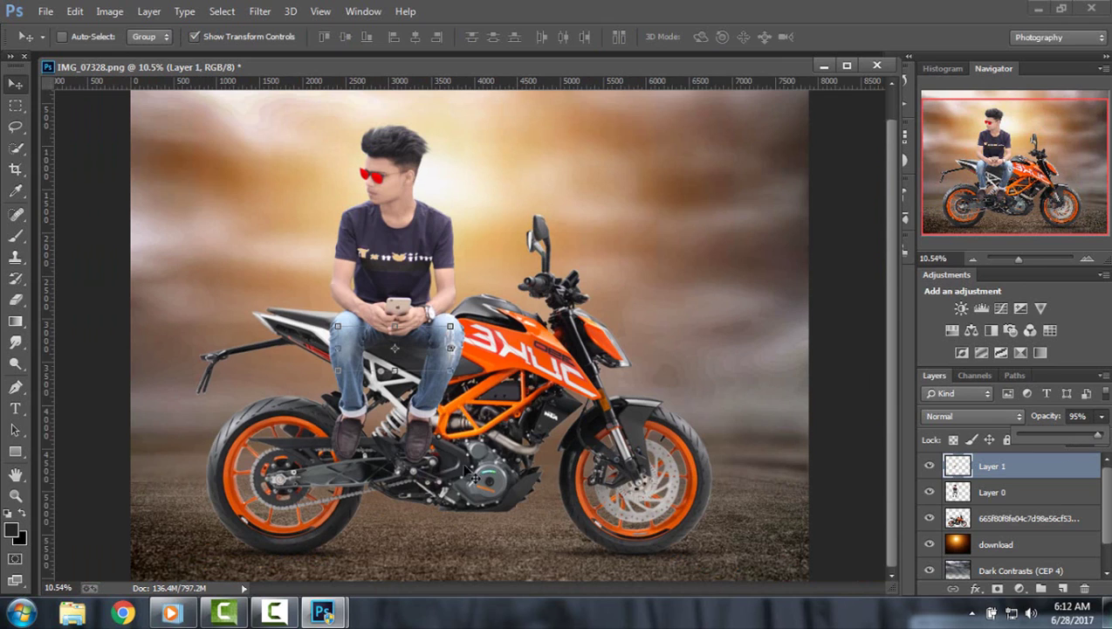
{"action": "left_click", "coordinate": [15, 476]}
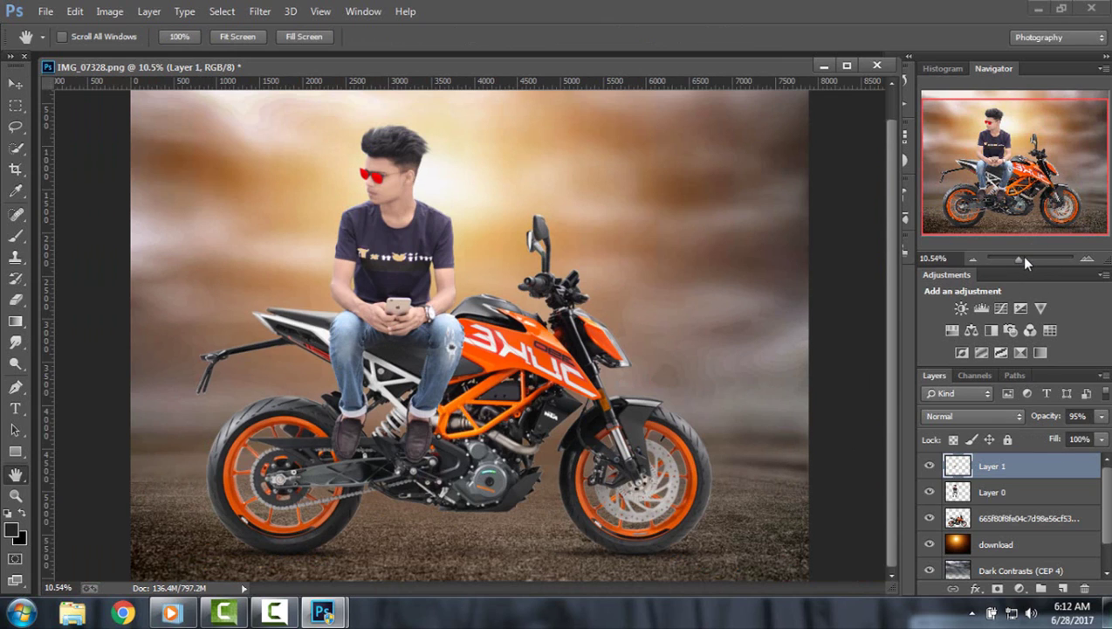
{"action": "left_click_drag", "start_coordinate": [1026, 258], "coordinate": [1016, 259]}
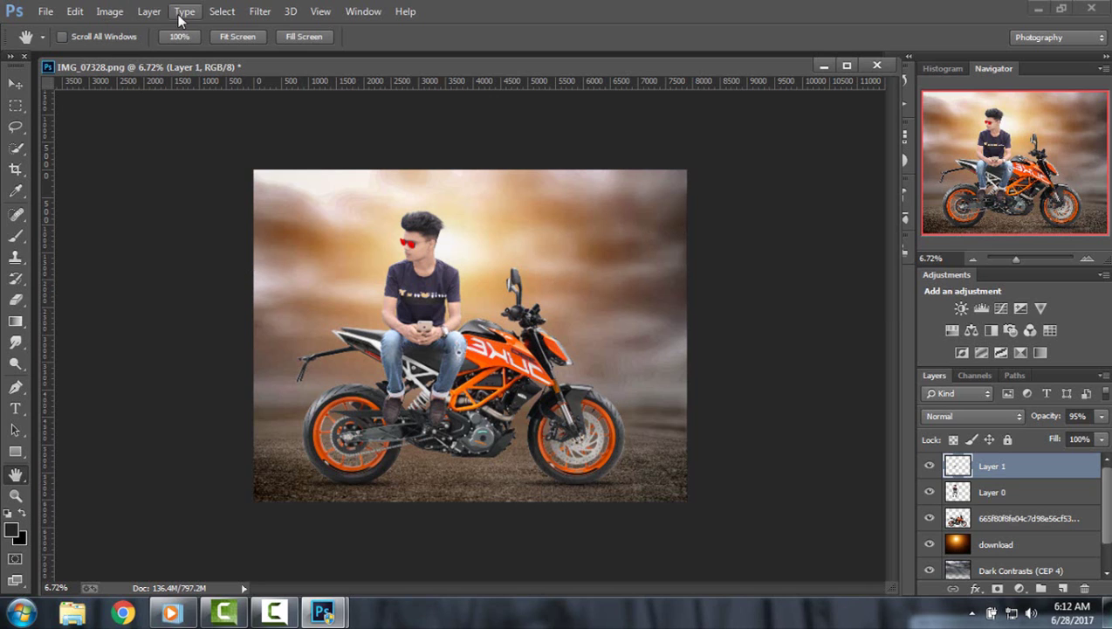
Merge all visible layers into a single Layer 1.
{"action": "left_click", "coordinate": [256, 9]}
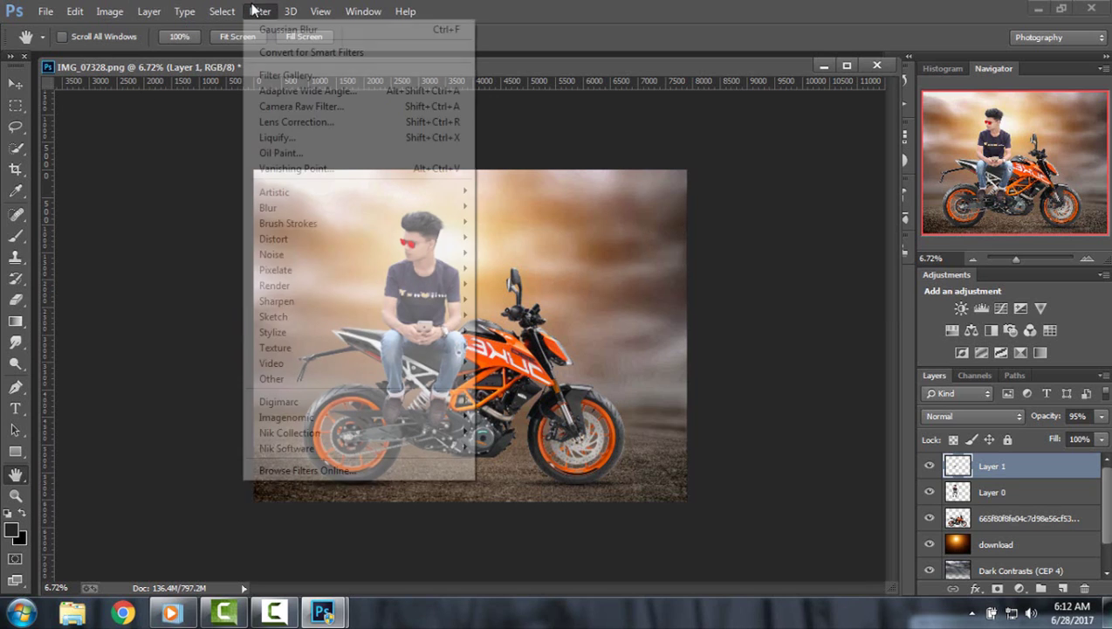
{"action": "right_click", "coordinate": [1050, 478]}
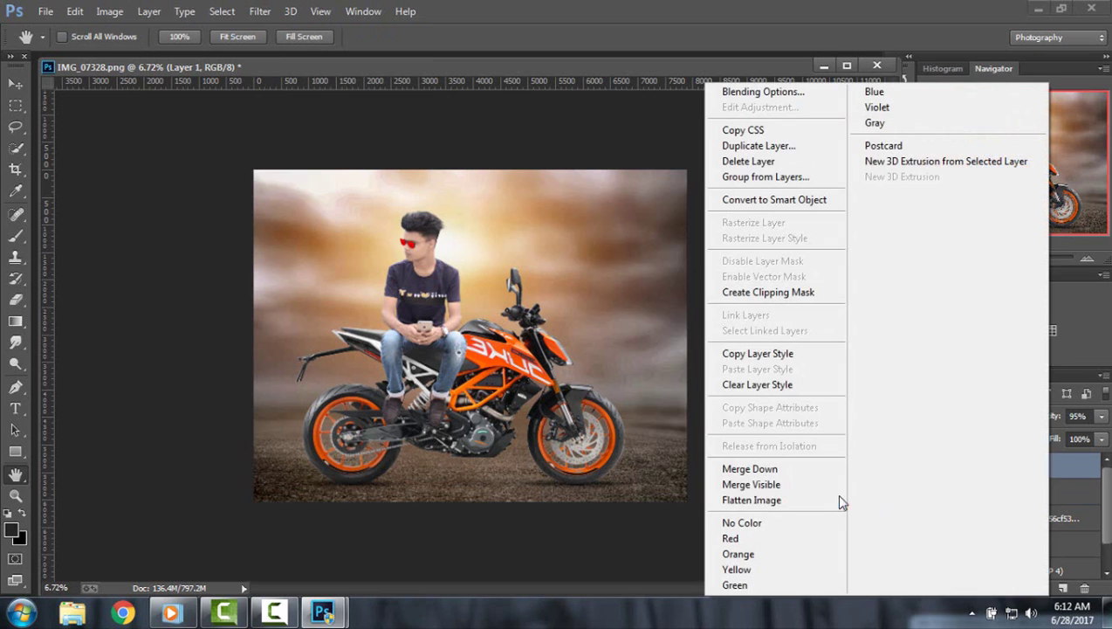
{"action": "left_click", "coordinate": [812, 485]}
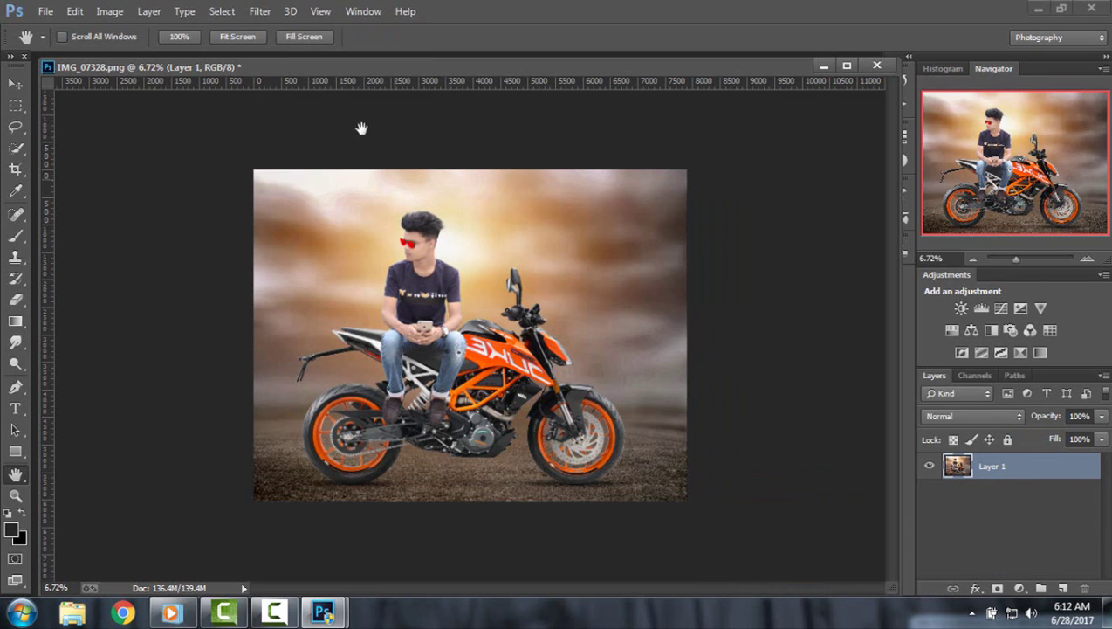
{"action": "left_click", "coordinate": [259, 10]}
In the Camera Raw filter, darken the Blacks, raise Vibrance to +40 and Clarity to +18.
{"action": "left_click", "coordinate": [296, 122]}
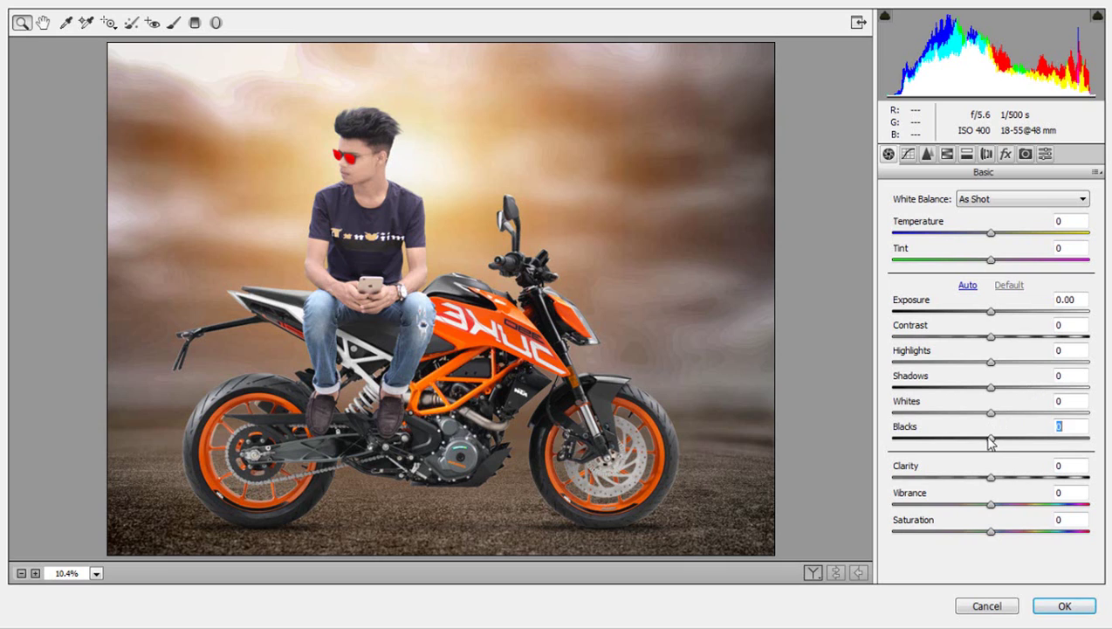
{"action": "left_click_drag", "start_coordinate": [991, 439], "coordinate": [969, 438]}
{"action": "left_click_drag", "start_coordinate": [991, 503], "coordinate": [1031, 508]}
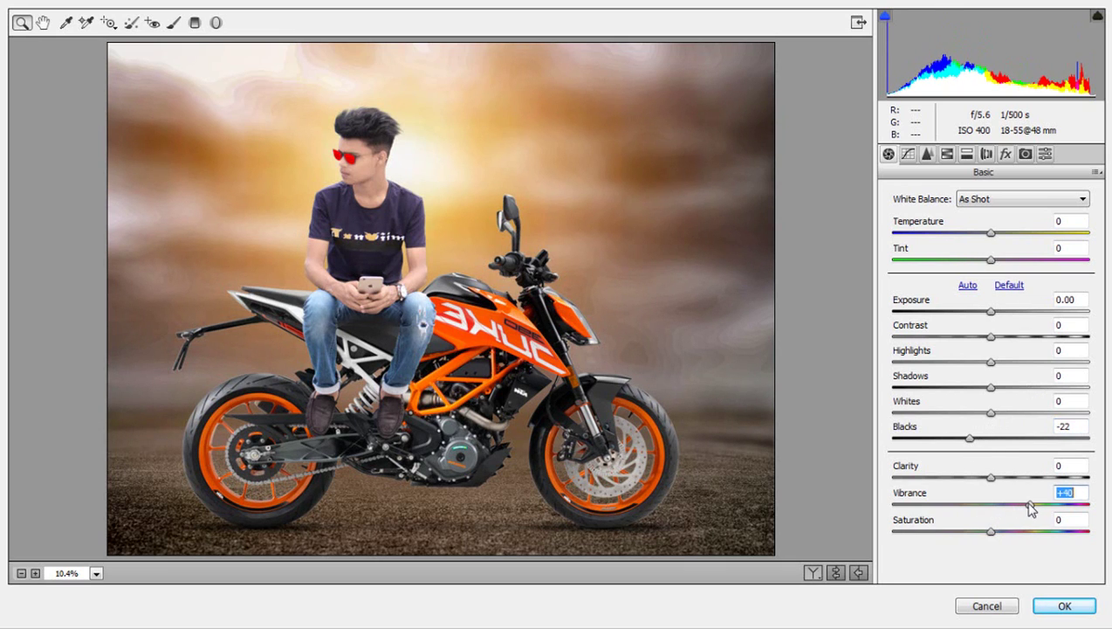
{"action": "left_click", "coordinate": [836, 572]}
{"action": "left_click", "coordinate": [836, 572]}
{"action": "left_click_drag", "start_coordinate": [969, 438], "coordinate": [953, 445]}
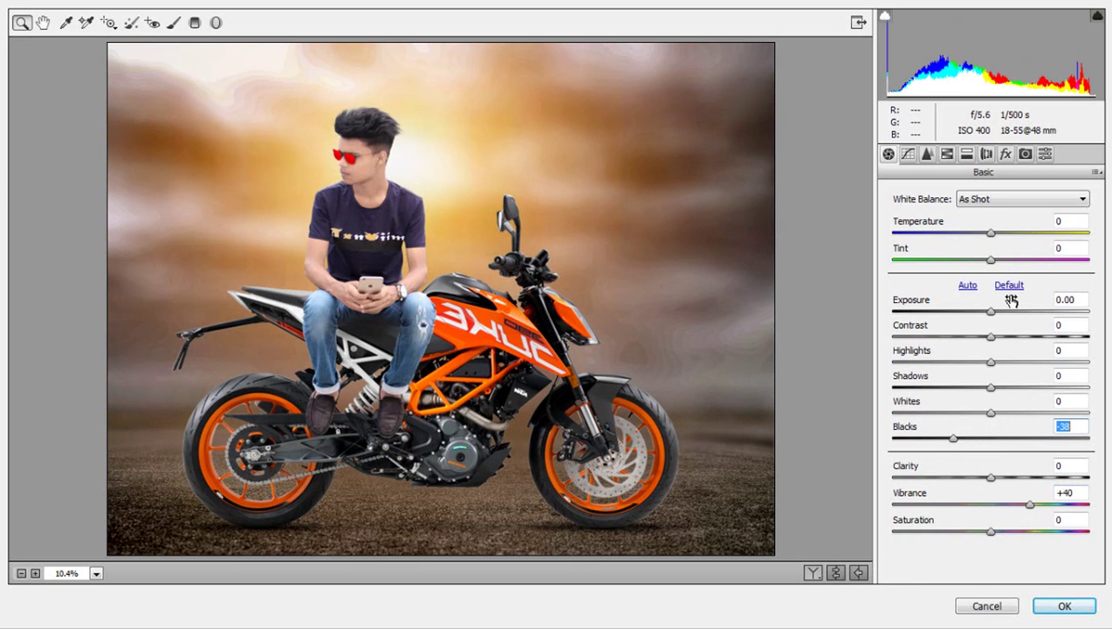
{"action": "left_click", "coordinate": [992, 478]}
{"action": "left_click_drag", "start_coordinate": [996, 485], "coordinate": [1013, 486]}
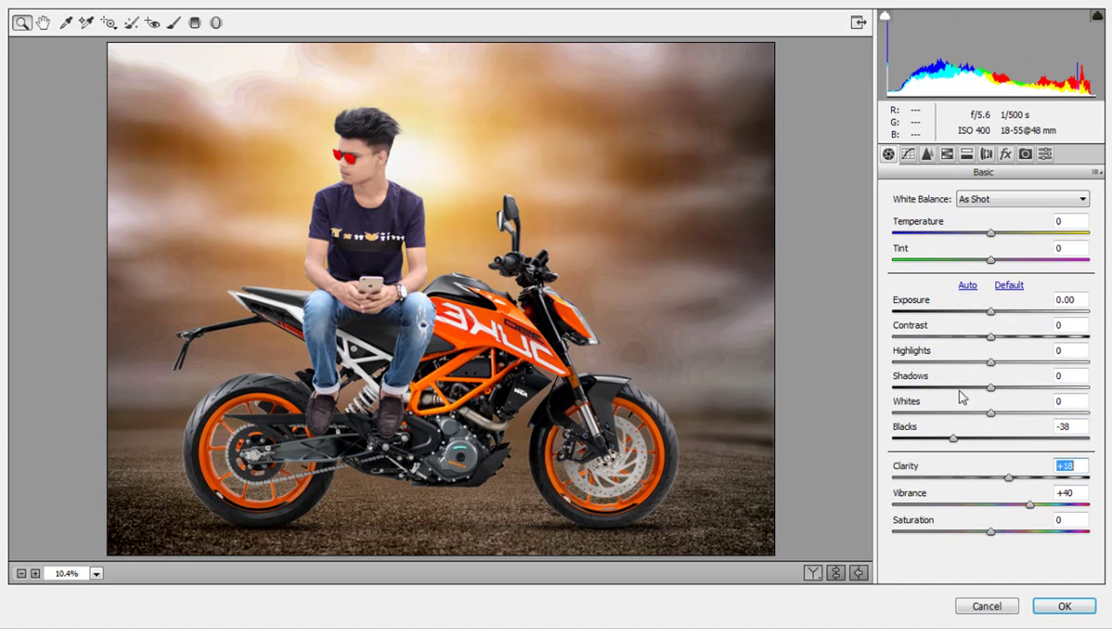
Set Contrast +9 and Blacks -23, compare with the original, and apply the grade.
{"action": "left_click", "coordinate": [994, 338]}
{"action": "left_click_drag", "start_coordinate": [997, 343], "coordinate": [1004, 345]}
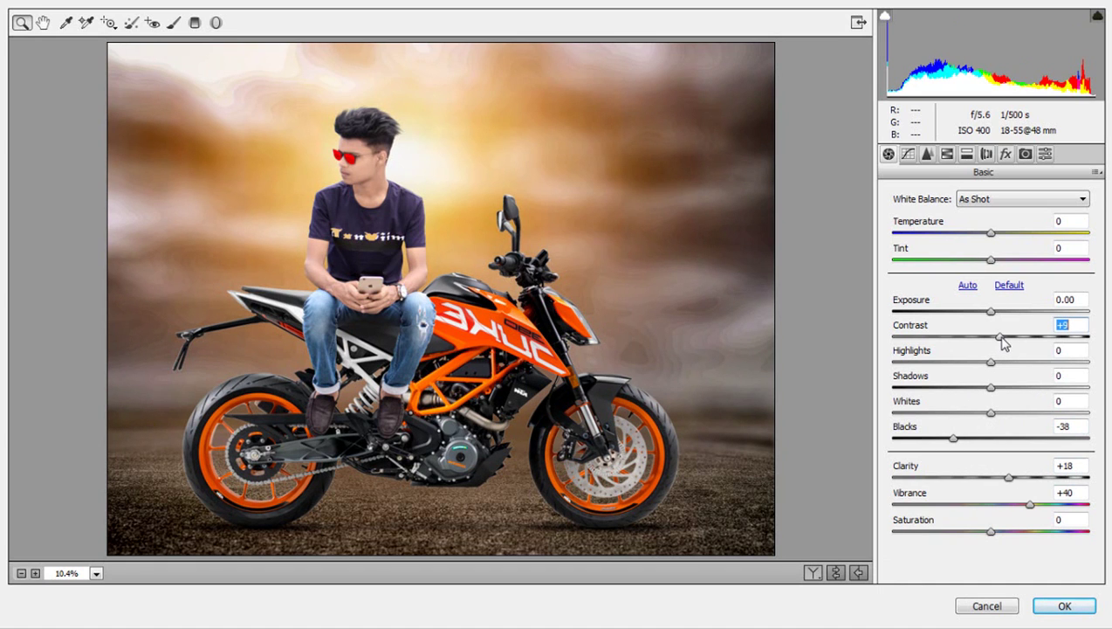
{"action": "left_click", "coordinate": [836, 573]}
{"action": "left_click", "coordinate": [835, 574]}
{"action": "left_click", "coordinate": [835, 574]}
{"action": "left_click", "coordinate": [835, 573]}
{"action": "left_click_drag", "start_coordinate": [957, 441], "coordinate": [975, 445]}
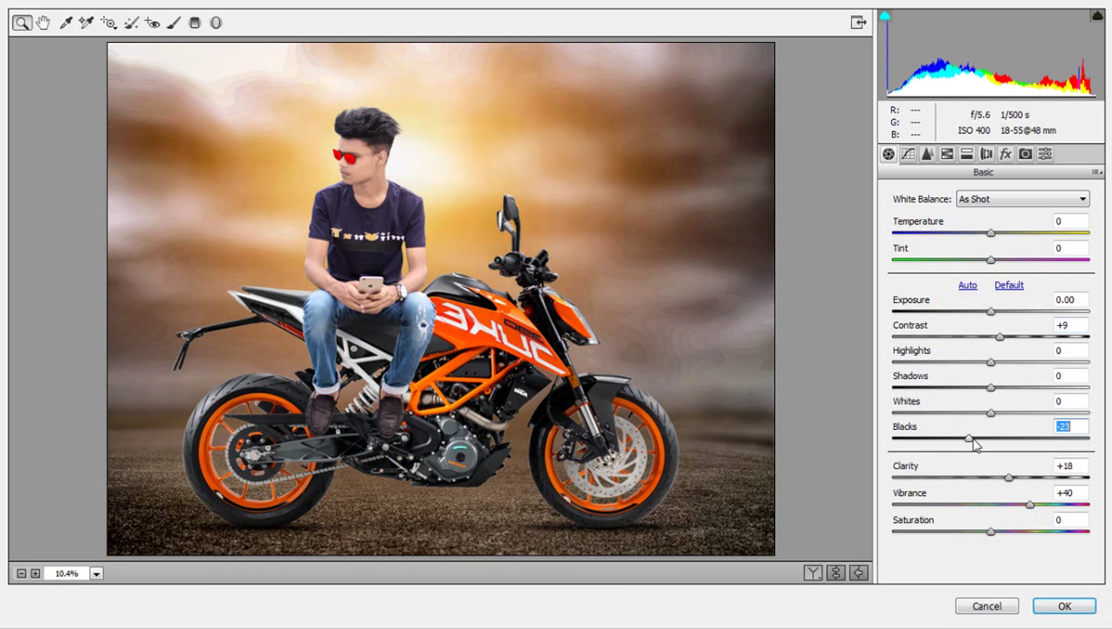
{"action": "left_click", "coordinate": [834, 574]}
{"action": "left_click", "coordinate": [834, 574]}
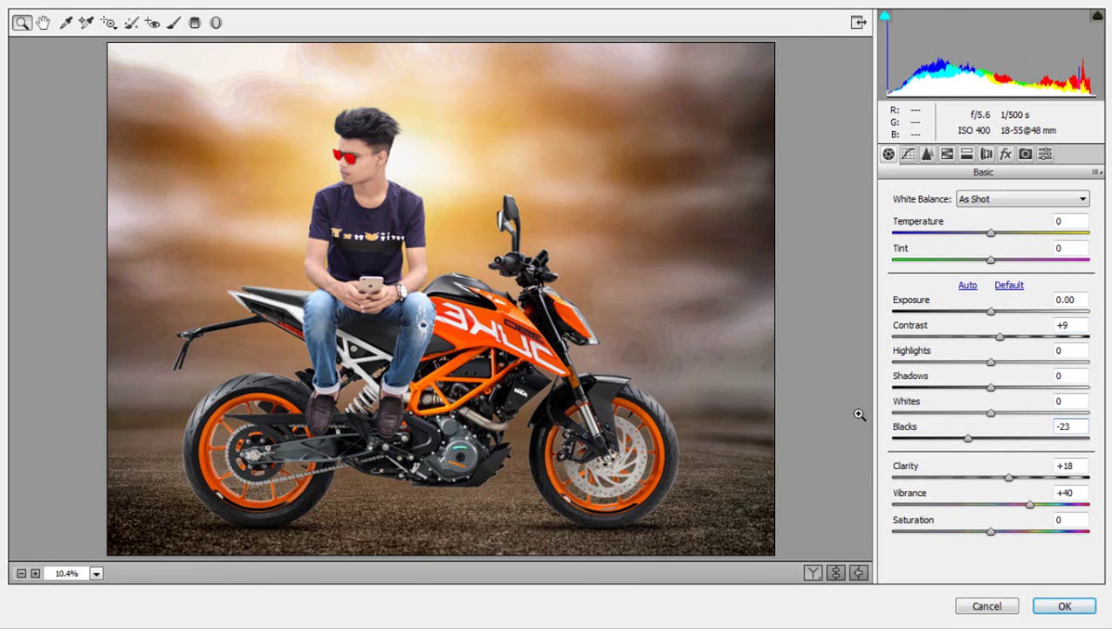
{"action": "left_click", "coordinate": [1065, 605]}
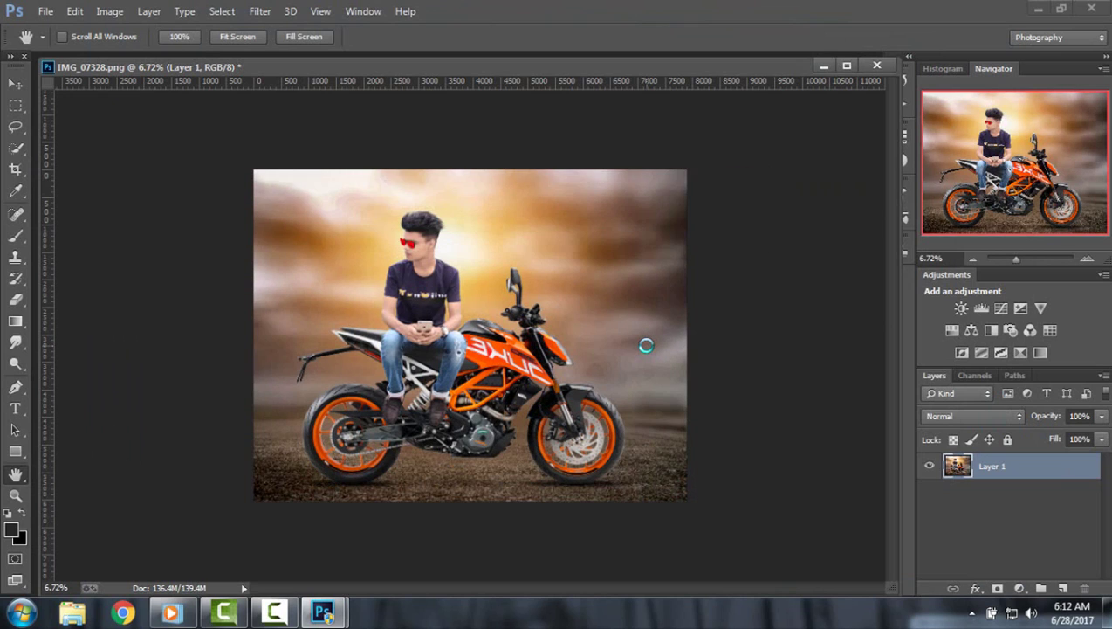
Save the image as JPEG IMG_07328 on New Volume (F:) at Quality 12 (Maximum).
{"action": "left_click", "coordinate": [45, 11]}
{"action": "left_click", "coordinate": [73, 160]}
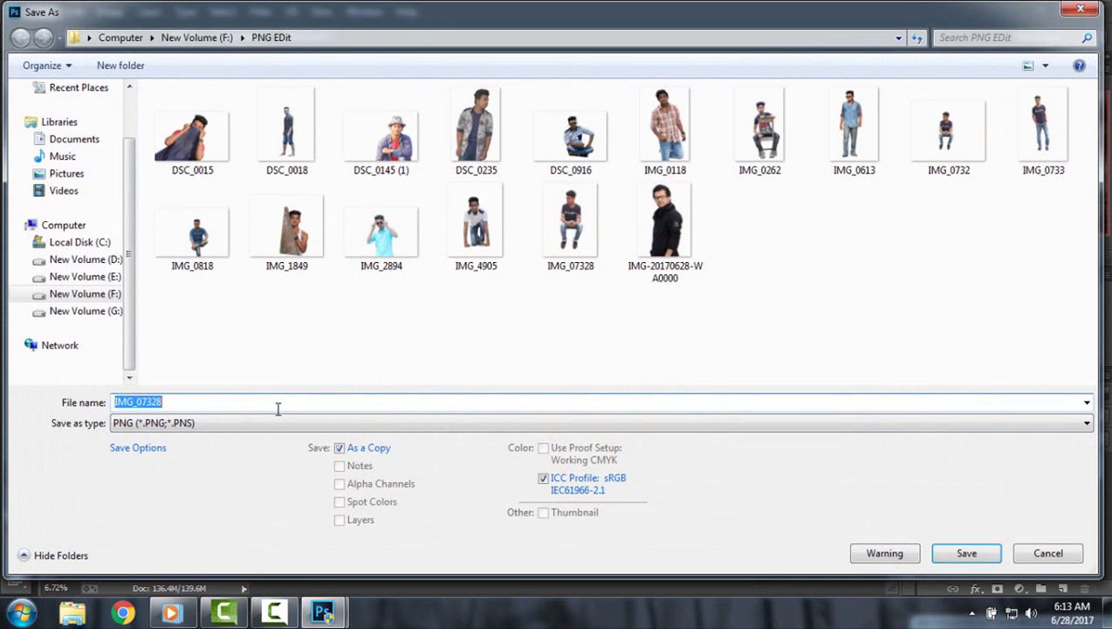
{"action": "left_click", "coordinate": [278, 423]}
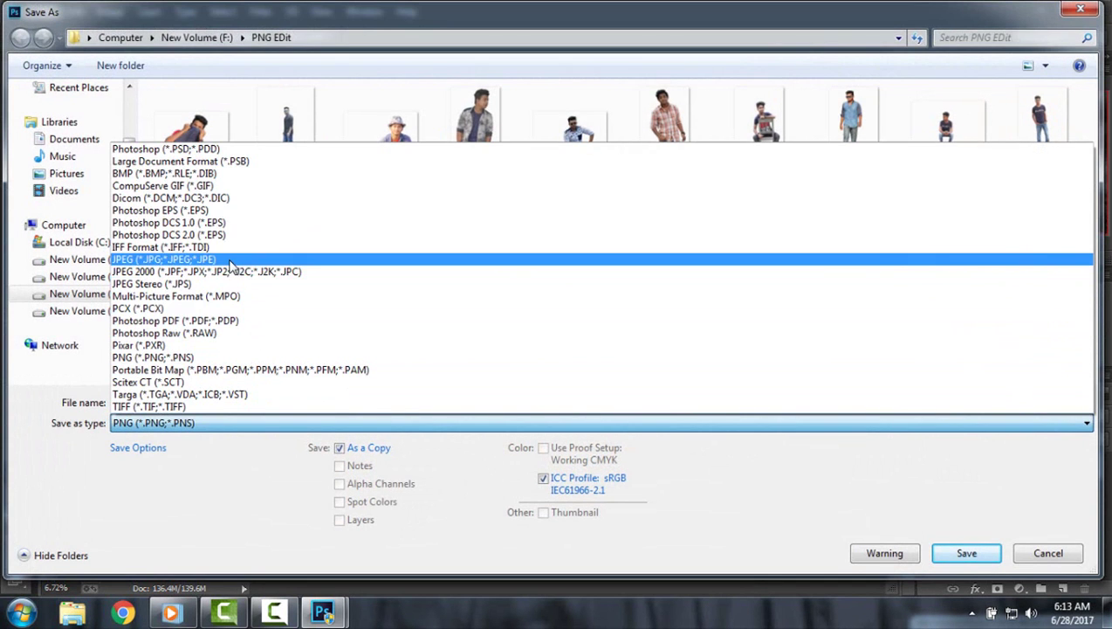
{"action": "left_click", "coordinate": [232, 259]}
{"action": "left_click", "coordinate": [109, 301]}
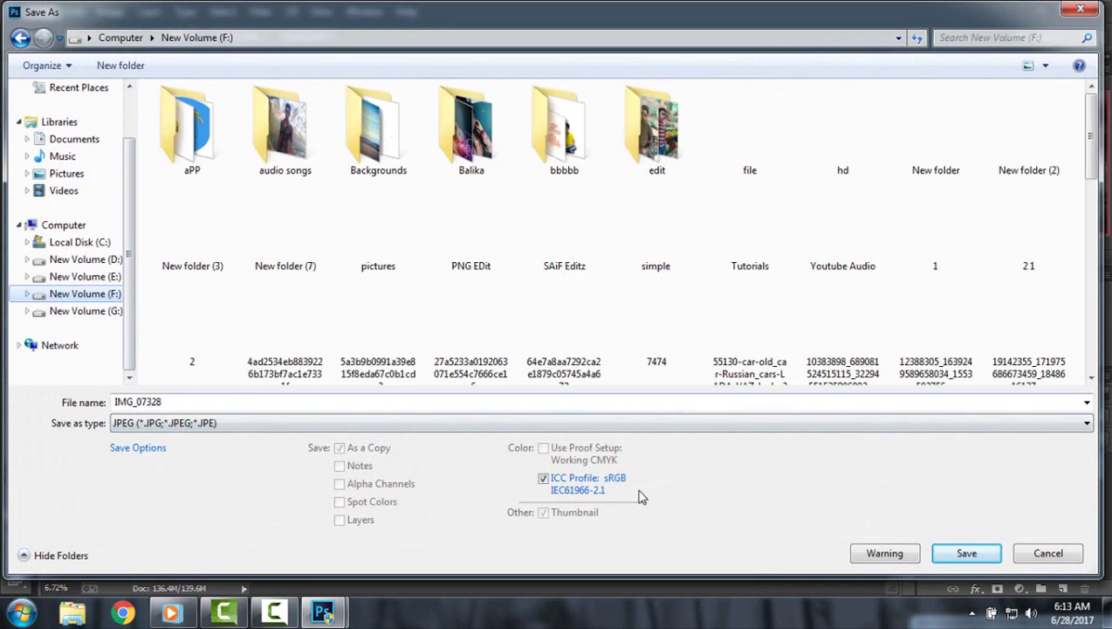
{"action": "left_click", "coordinate": [967, 553]}
{"action": "left_click_drag", "start_coordinate": [585, 232], "coordinate": [603, 234]}
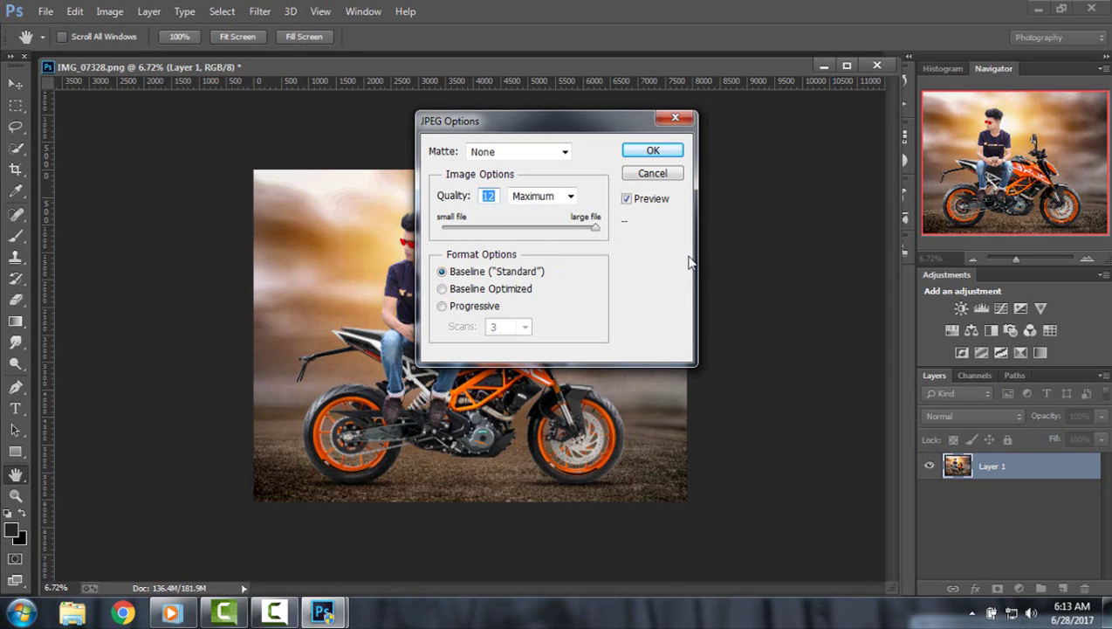
{"action": "left_click", "coordinate": [654, 152]}
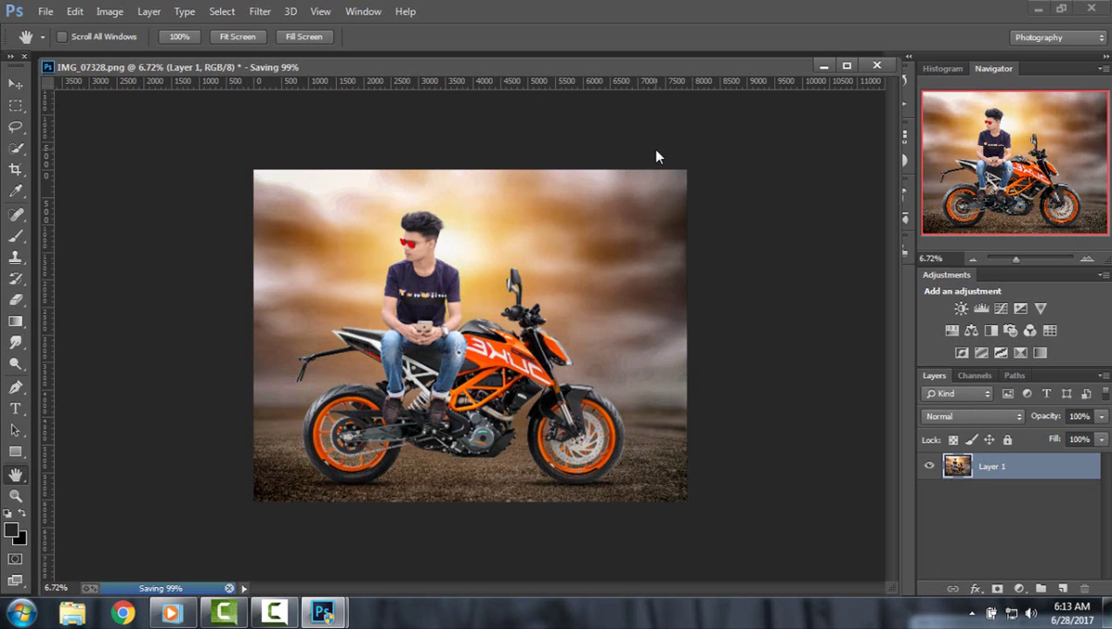